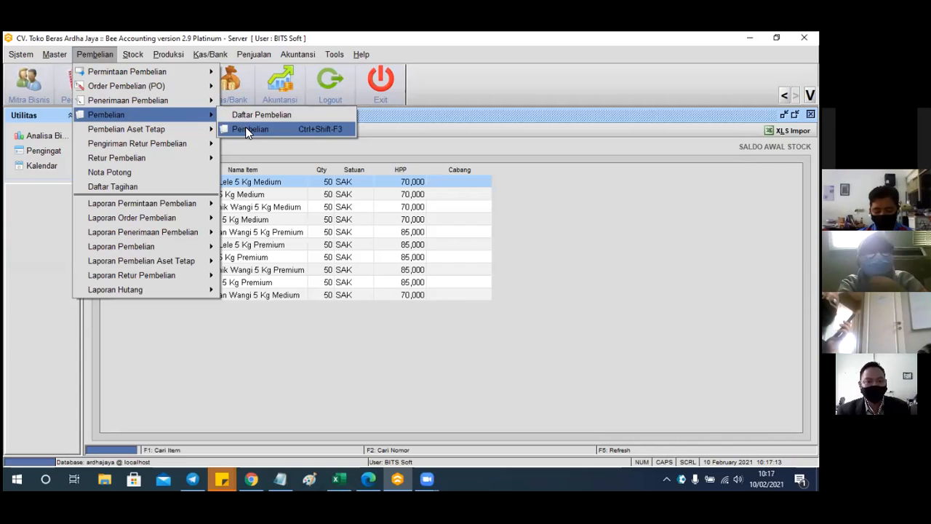
Open the purchase entry form, start a new record, then close the form
{"action": "left_click", "coordinate": [247, 129]}
{"action": "left_click_drag", "start_coordinate": [290, 113], "coordinate": [290, 118]}
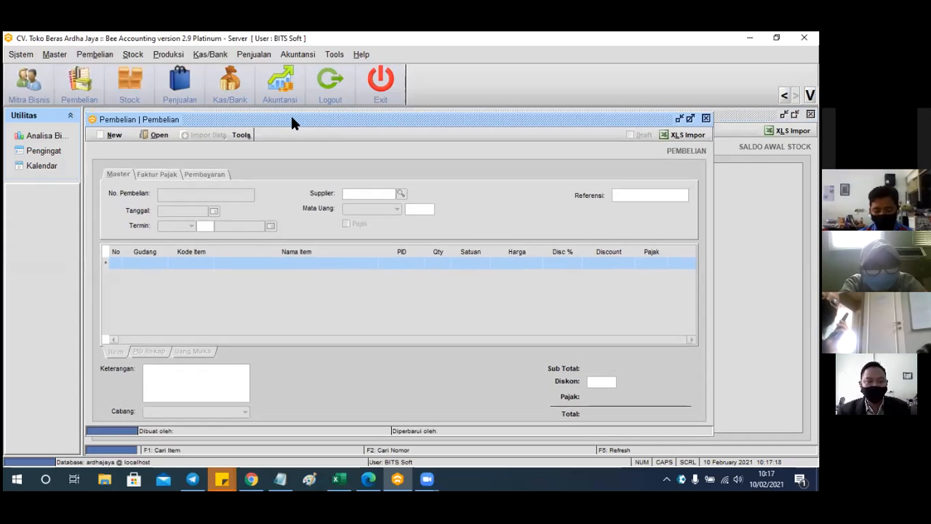
{"action": "left_click", "coordinate": [114, 135]}
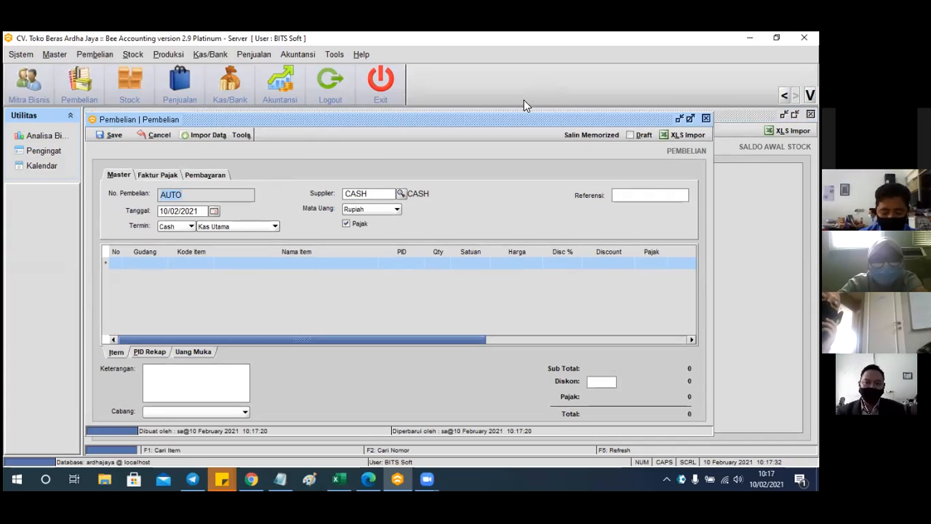
{"action": "left_click_drag", "start_coordinate": [507, 113], "coordinate": [421, 133]}
{"action": "left_click", "coordinate": [618, 135]}
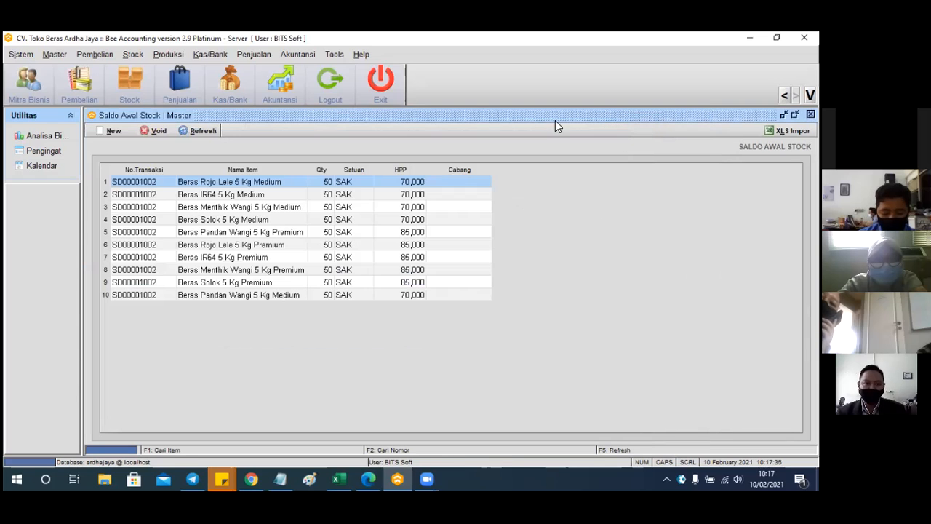
Reopen Pembelian > Pembelian > Pembelian and start a new purchase dated 10/02/2021 with the CASH supplier
{"action": "left_click", "coordinate": [91, 55]}
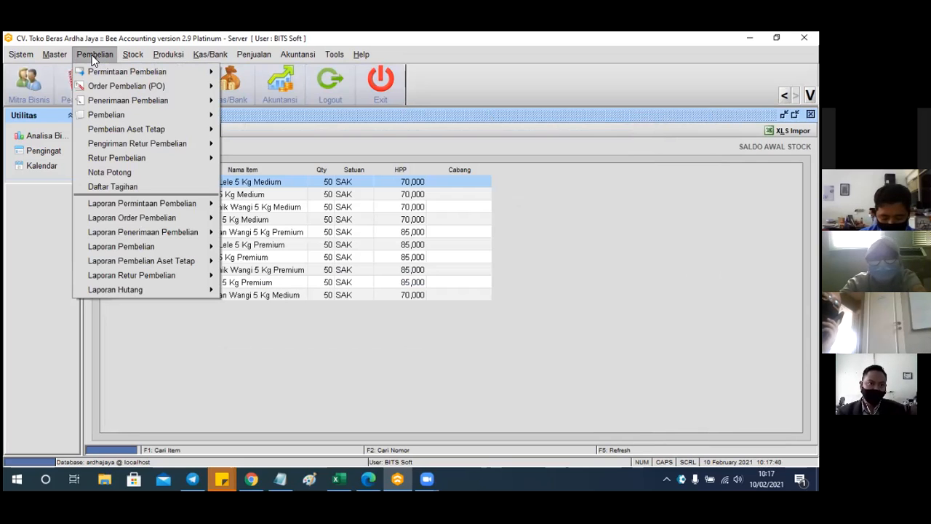
{"action": "mouse_move", "coordinate": [100, 112]}
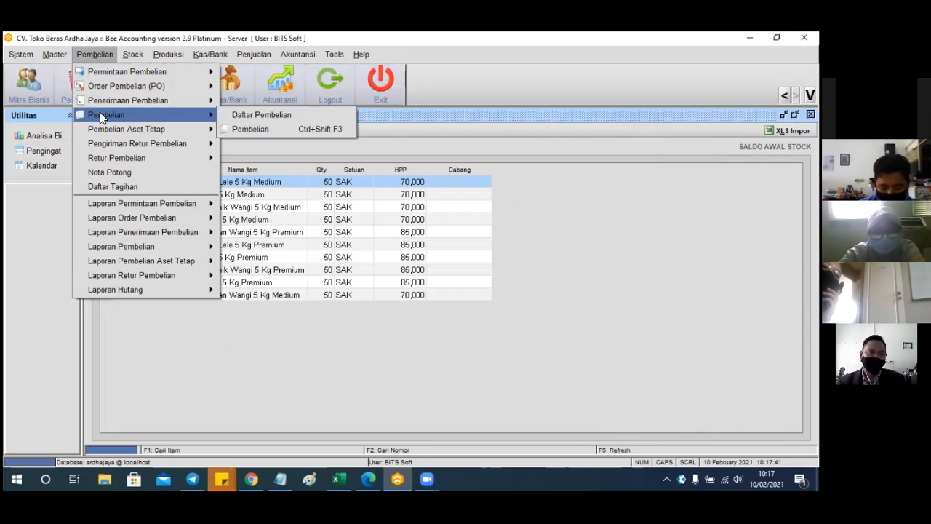
{"action": "left_click", "coordinate": [263, 129]}
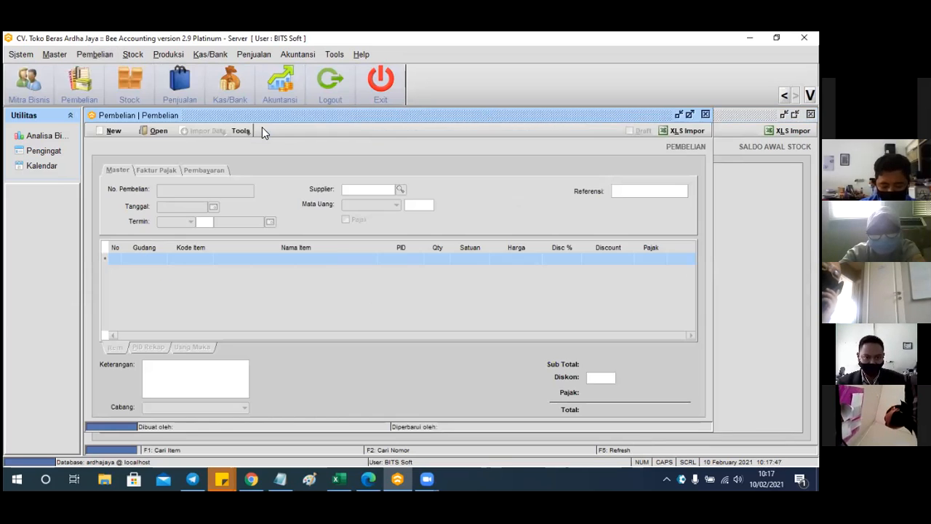
{"action": "left_click", "coordinate": [120, 128]}
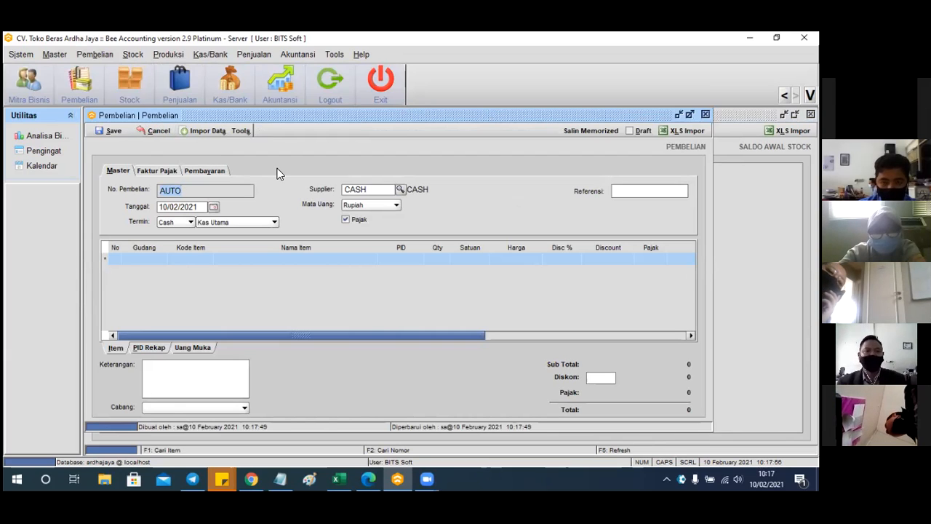
{"action": "left_click", "coordinate": [401, 189]}
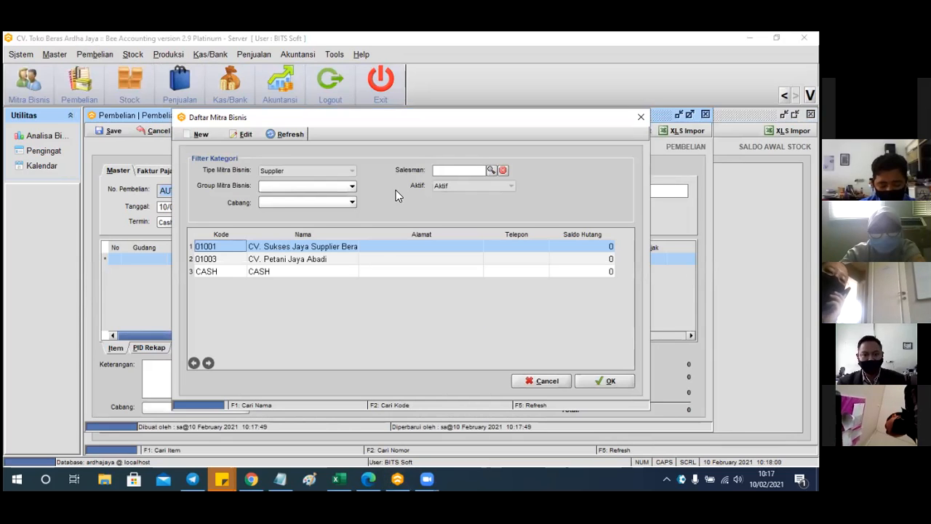
Choose CV. Petani Jaya Abadi from the supplier list as this purchase's supplier
{"action": "left_click", "coordinate": [306, 261]}
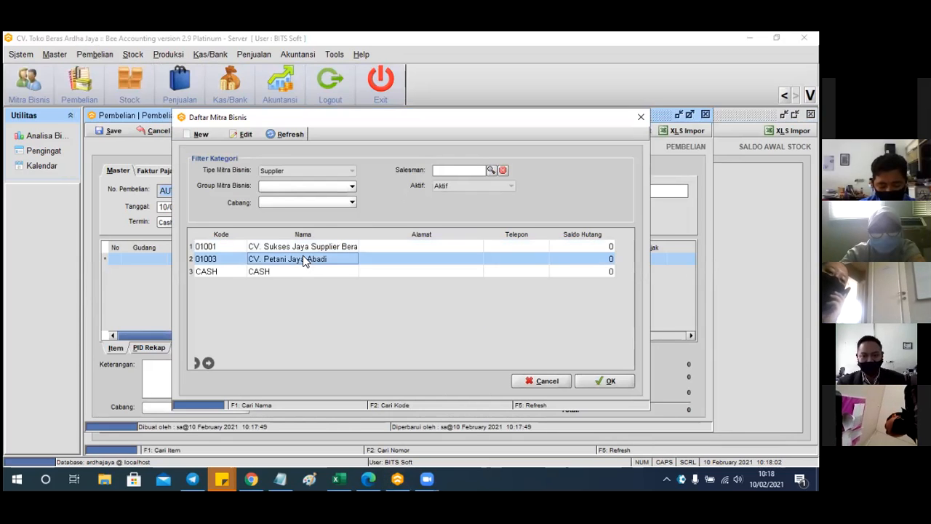
{"action": "left_click", "coordinate": [604, 380]}
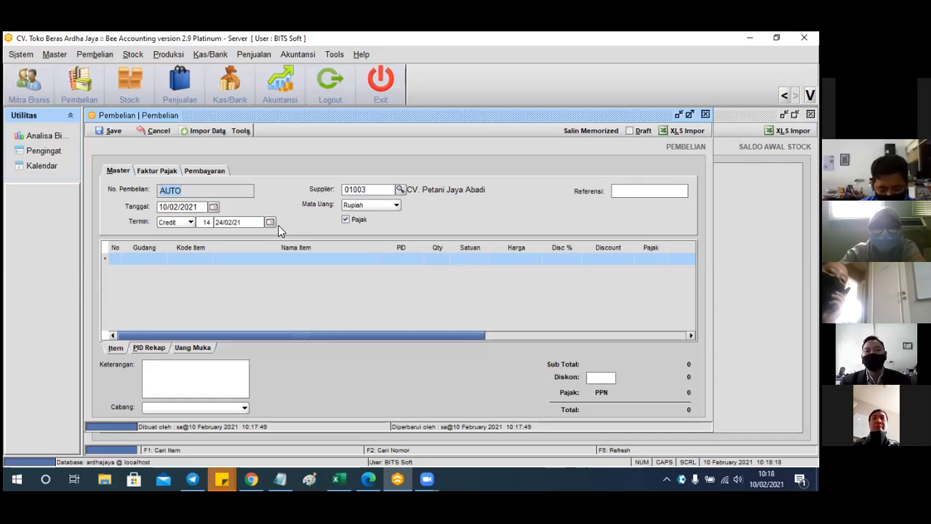
Set Cash terms paid from Bank BCA - 6778 and untick Pajak
{"action": "left_click", "coordinate": [188, 222]}
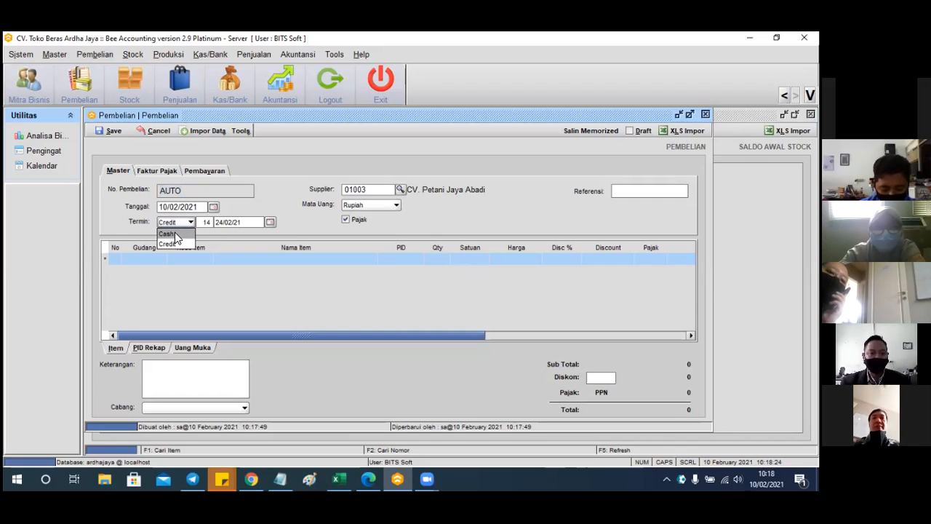
{"action": "left_click", "coordinate": [174, 233]}
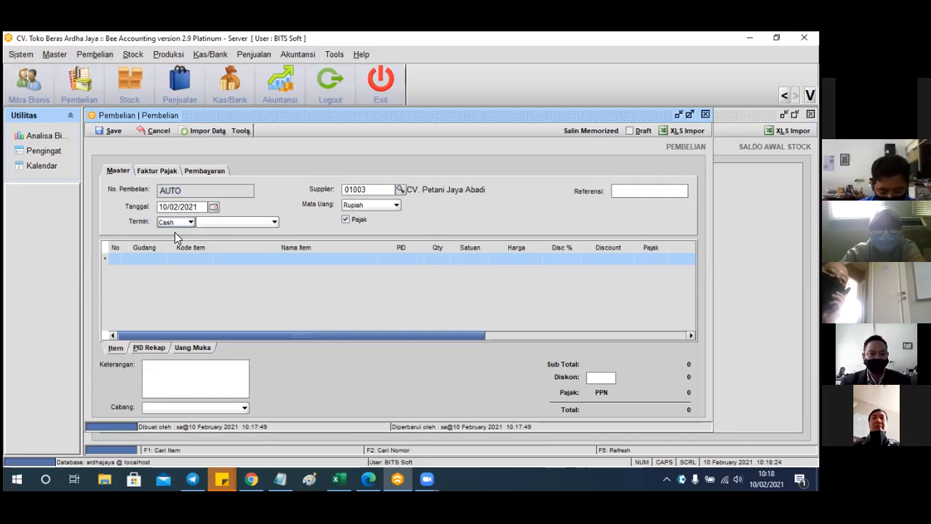
{"action": "left_click", "coordinate": [267, 221]}
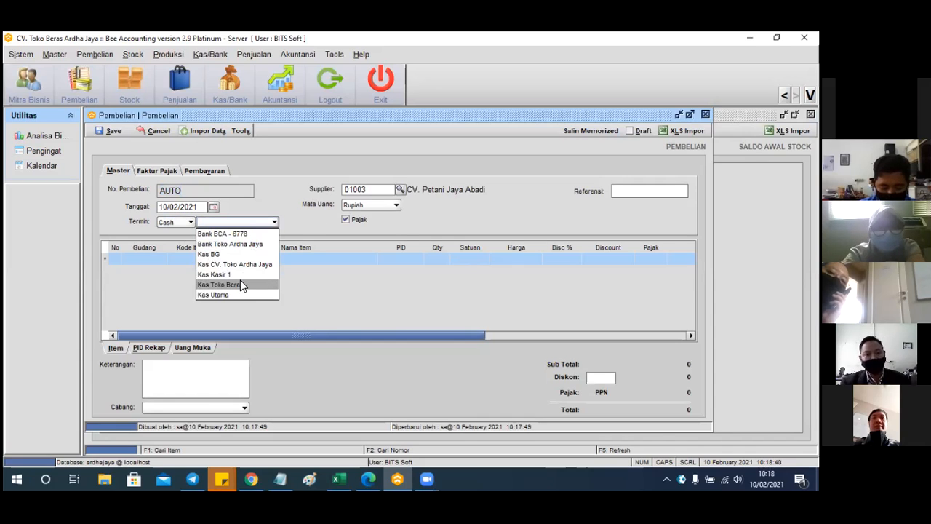
{"action": "left_click", "coordinate": [246, 236]}
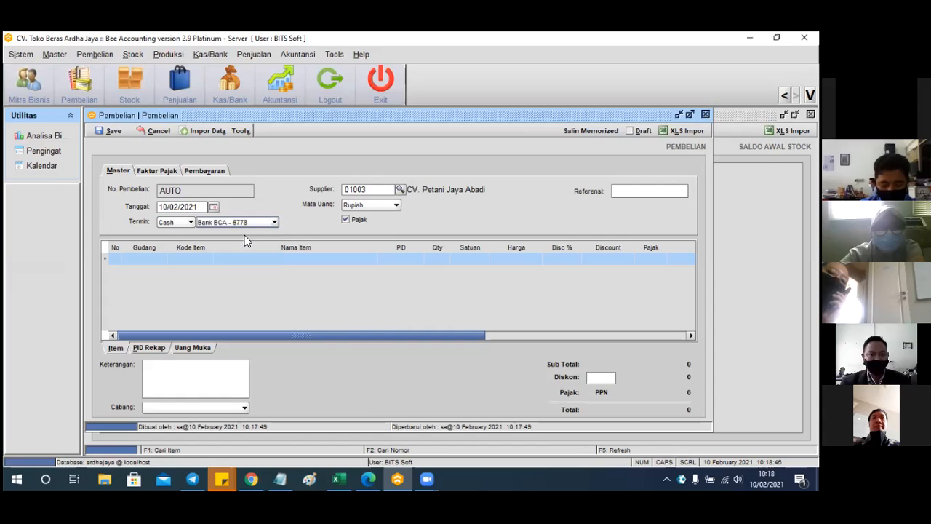
{"action": "left_click", "coordinate": [346, 219]}
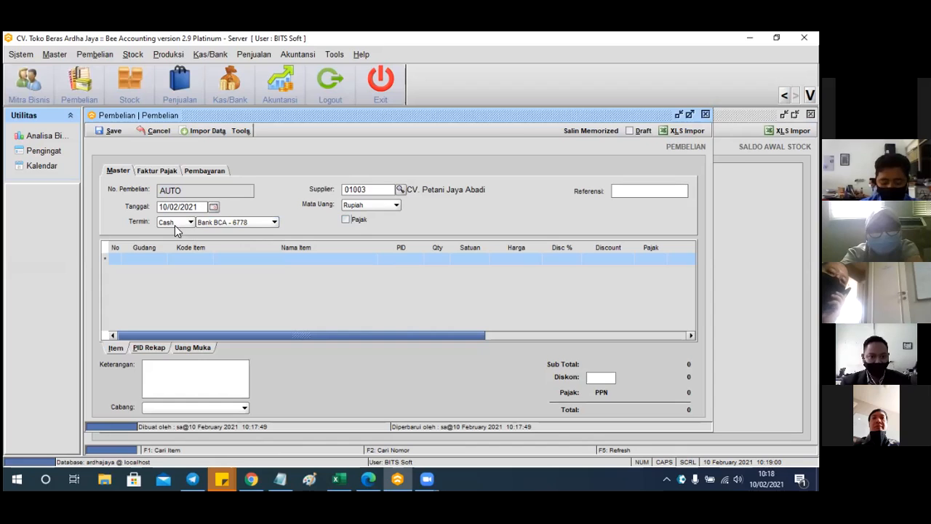
{"action": "left_click", "coordinate": [146, 263]}
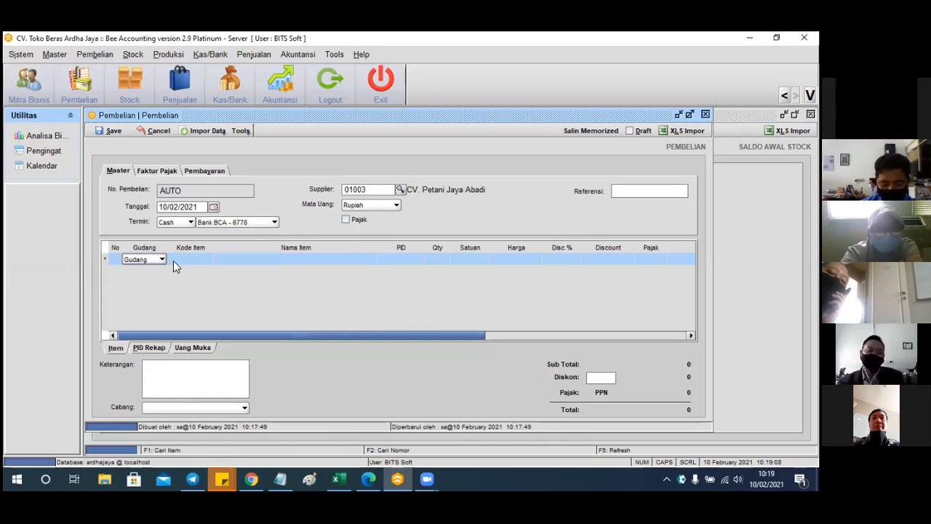
Fill line one: warehouse 01, item 001002 Beras Rojo Lele 5 Kg Medium, PID M, quantity 20
{"action": "left_click", "coordinate": [184, 260]}
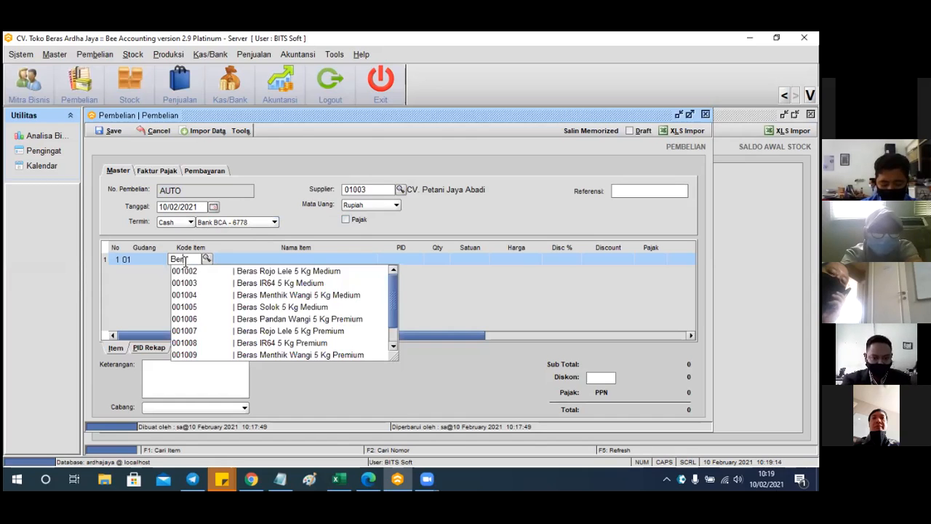
{"action": "left_click", "coordinate": [240, 271]}
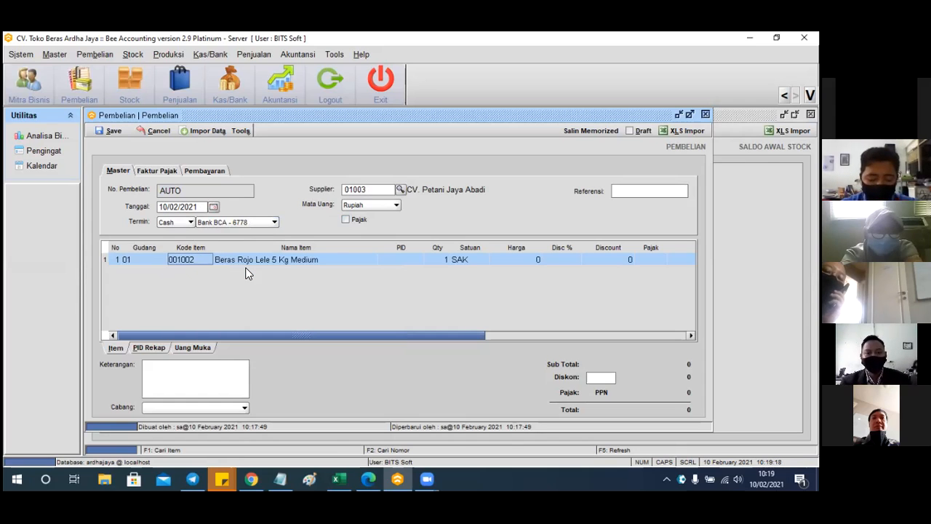
{"action": "left_click", "coordinate": [405, 268]}
{"action": "left_click", "coordinate": [405, 262]}
{"action": "type", "text": "M"}
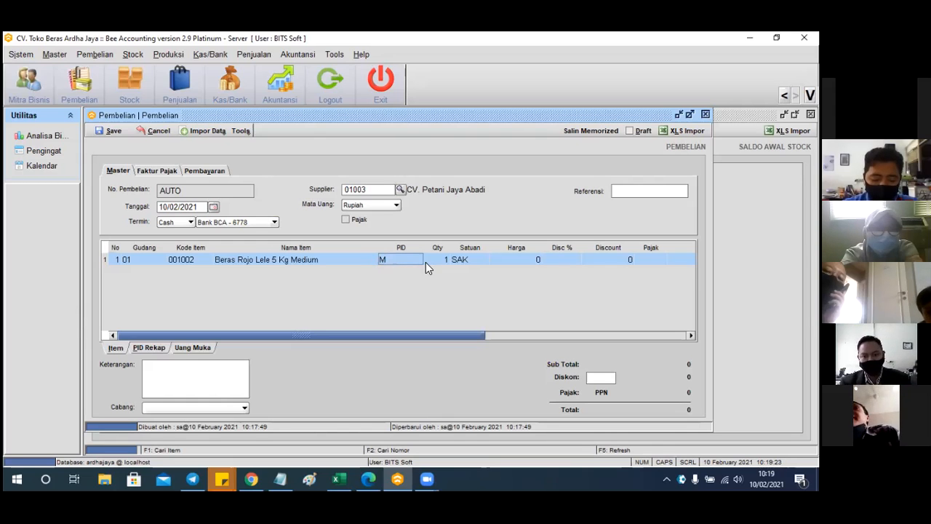
{"action": "left_click", "coordinate": [441, 260]}
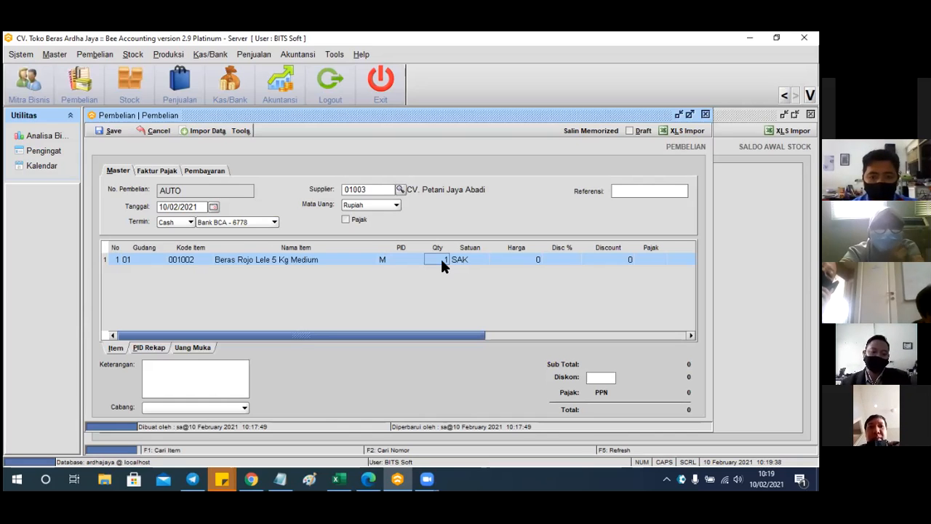
{"action": "type", "text": "20"}
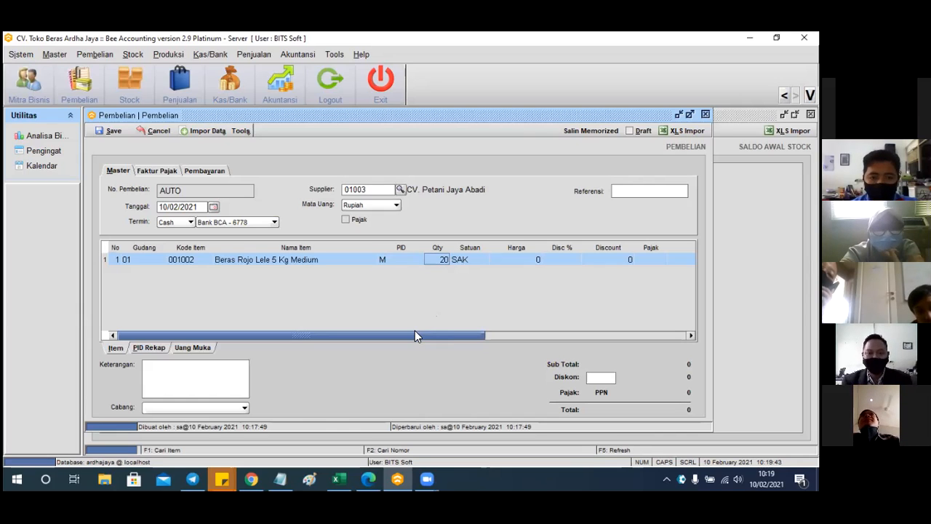
{"action": "left_click_drag", "start_coordinate": [415, 331], "coordinate": [441, 333]}
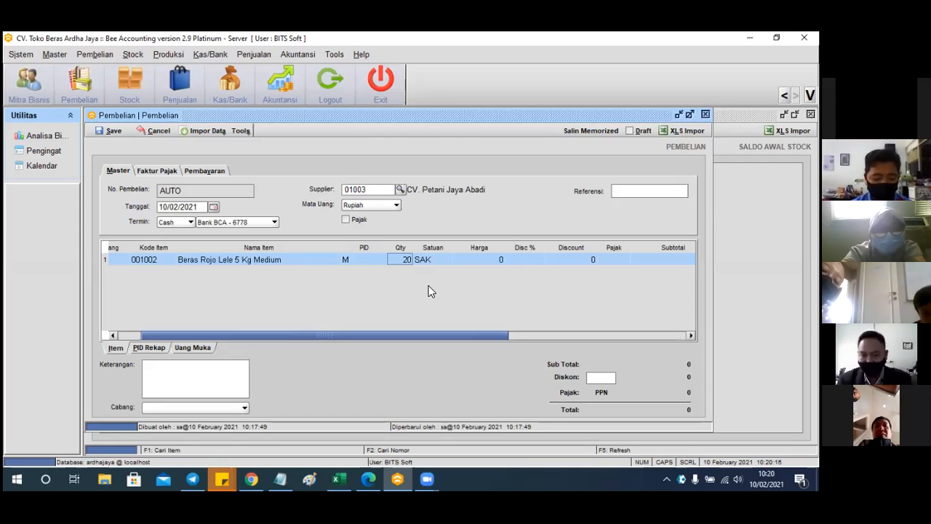
Price line one at 50,000 per sack and re-tick tax, giving 100,000 PPN and 1,100,000 total
{"action": "left_click", "coordinate": [480, 257]}
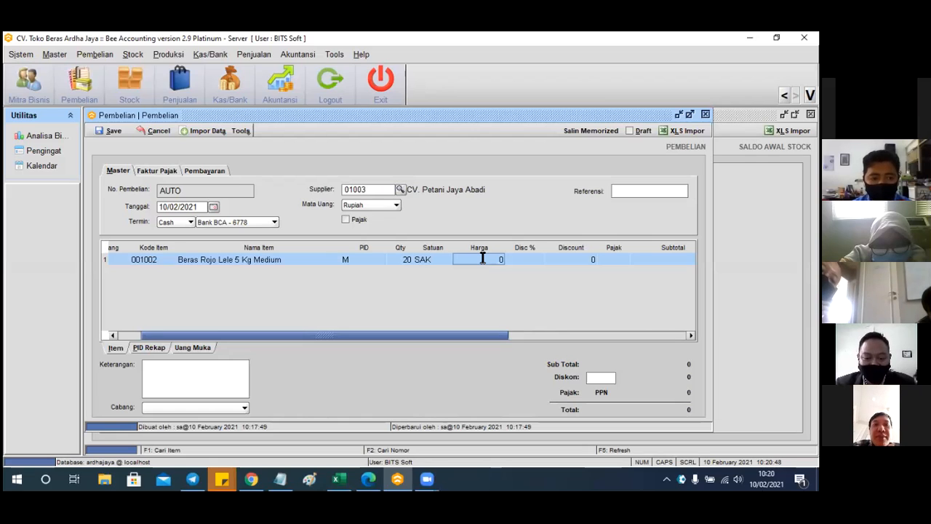
{"action": "type", "text": "50000"}
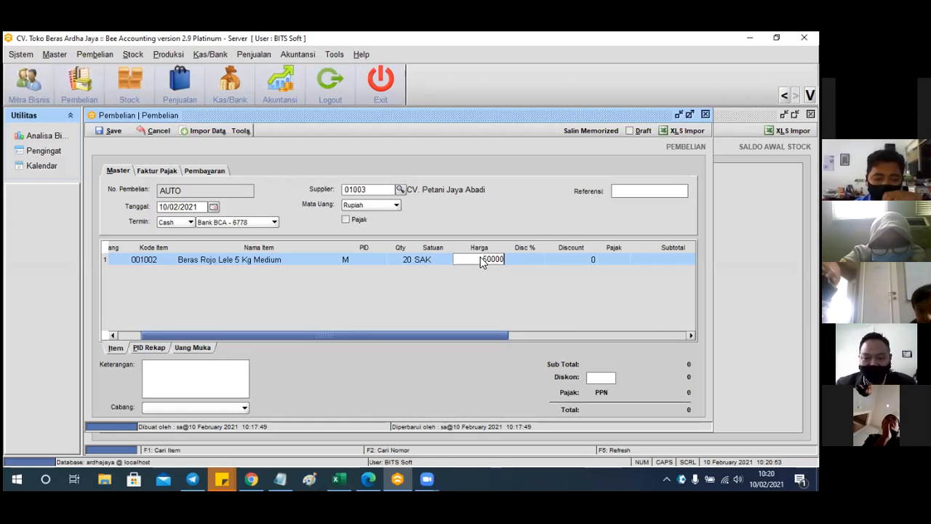
{"action": "key", "text": "Return"}
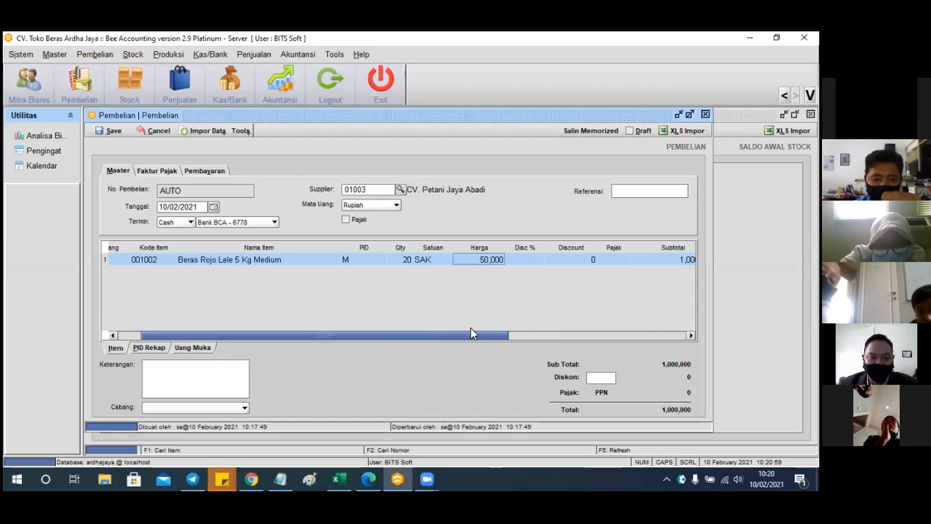
{"action": "left_click_drag", "start_coordinate": [462, 333], "coordinate": [393, 247]}
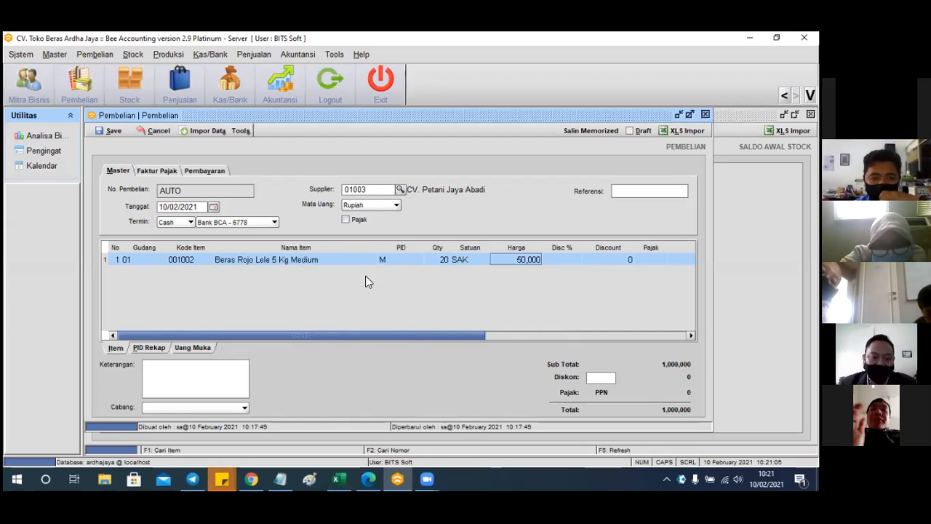
{"action": "left_click", "coordinate": [356, 221]}
{"action": "left_click_drag", "start_coordinate": [354, 335], "coordinate": [500, 351]}
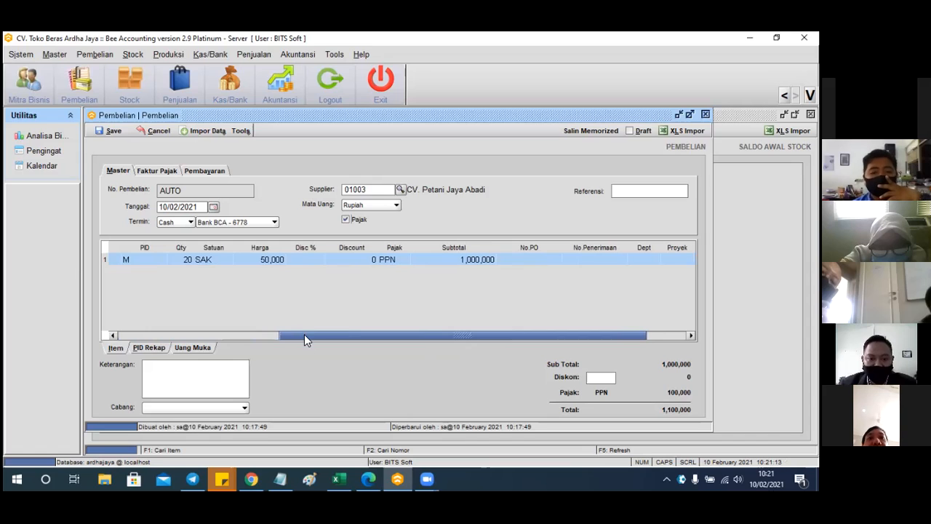
{"action": "left_click_drag", "start_coordinate": [276, 335], "coordinate": [123, 320]}
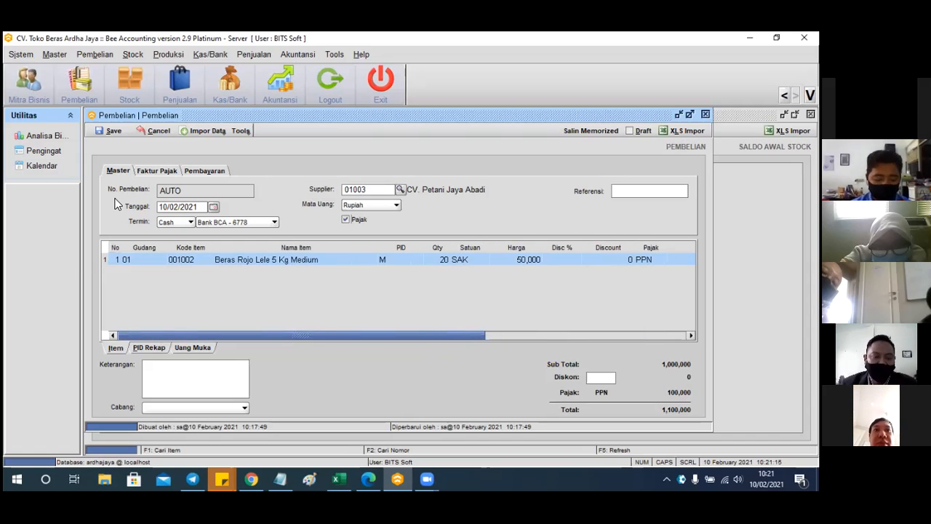
Save purchase BL00001002, preview its Invoice printout, then close the preview
{"action": "left_click", "coordinate": [114, 131]}
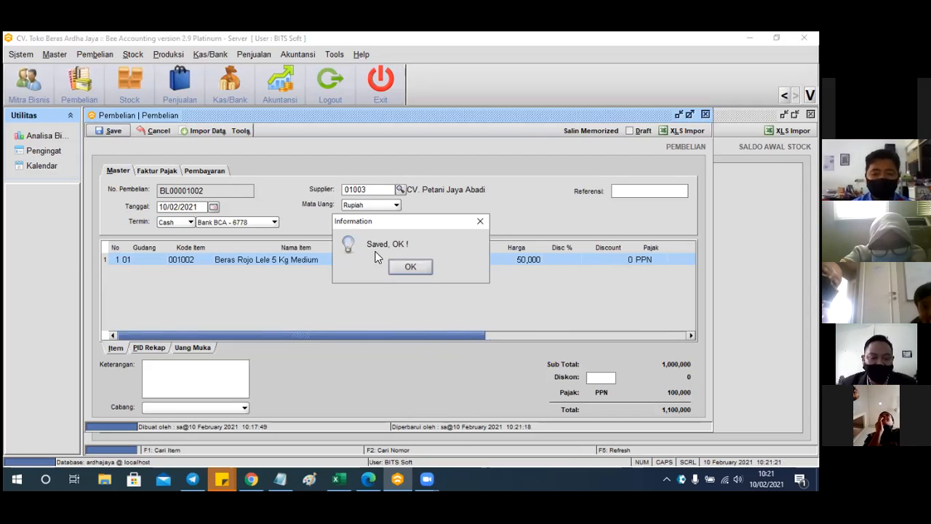
{"action": "left_click", "coordinate": [405, 263]}
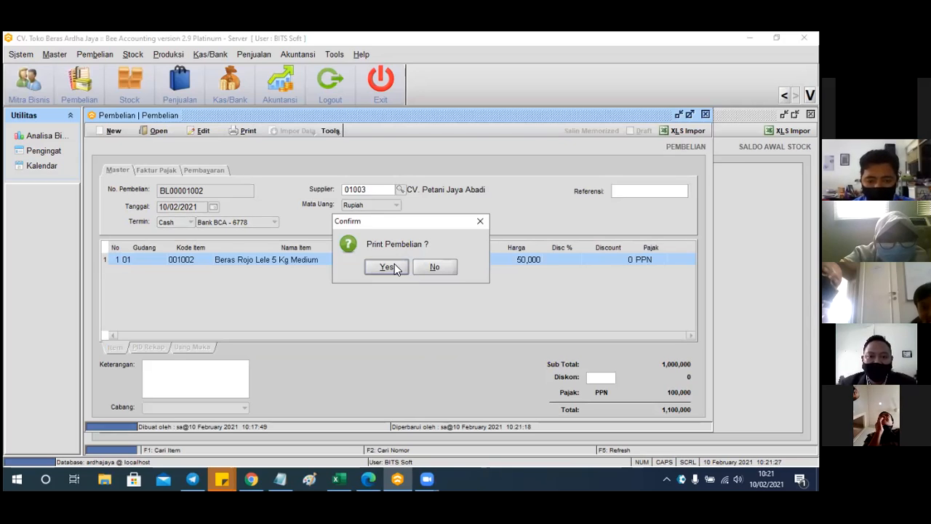
{"action": "left_click", "coordinate": [394, 267]}
{"action": "left_click", "coordinate": [331, 205]}
{"action": "left_click", "coordinate": [366, 259]}
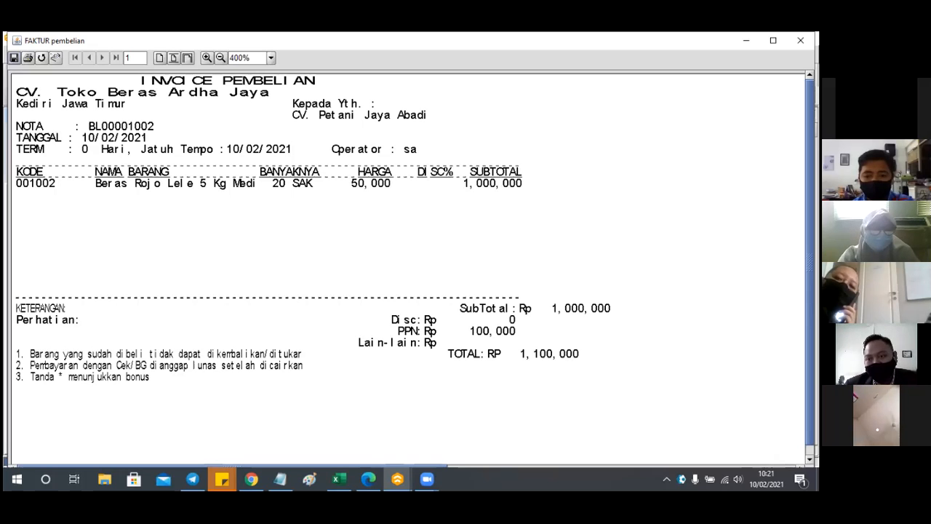
{"action": "left_click", "coordinate": [746, 41]}
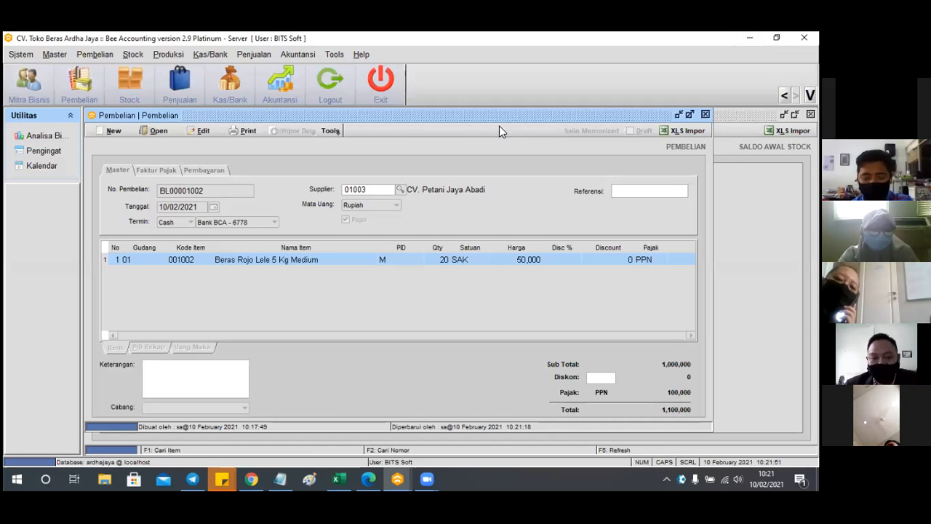
{"action": "left_click_drag", "start_coordinate": [499, 115], "coordinate": [389, 172]}
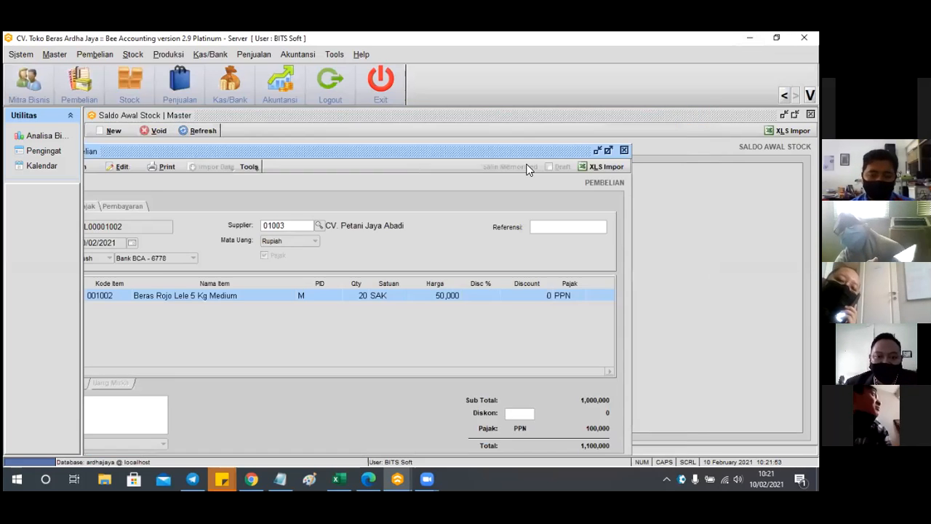
{"action": "left_click_drag", "start_coordinate": [505, 169], "coordinate": [619, 135]}
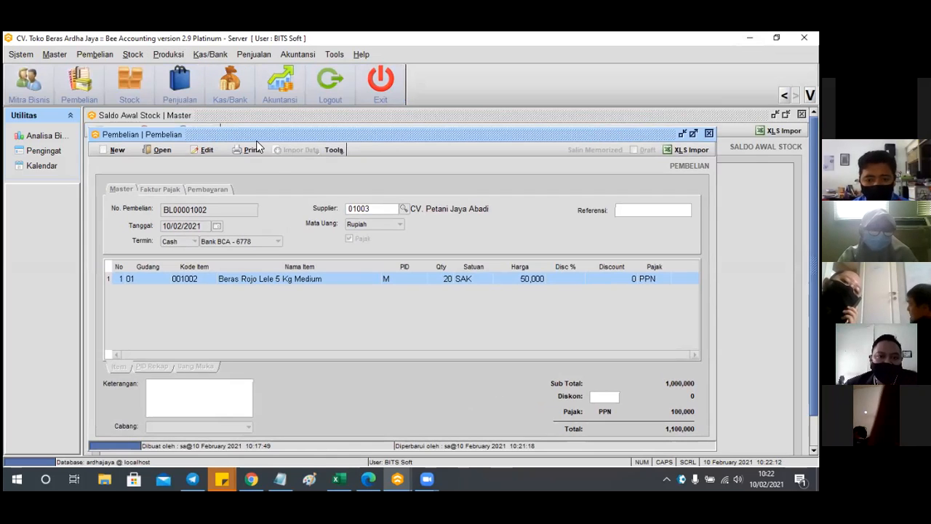
{"action": "left_click", "coordinate": [133, 54]}
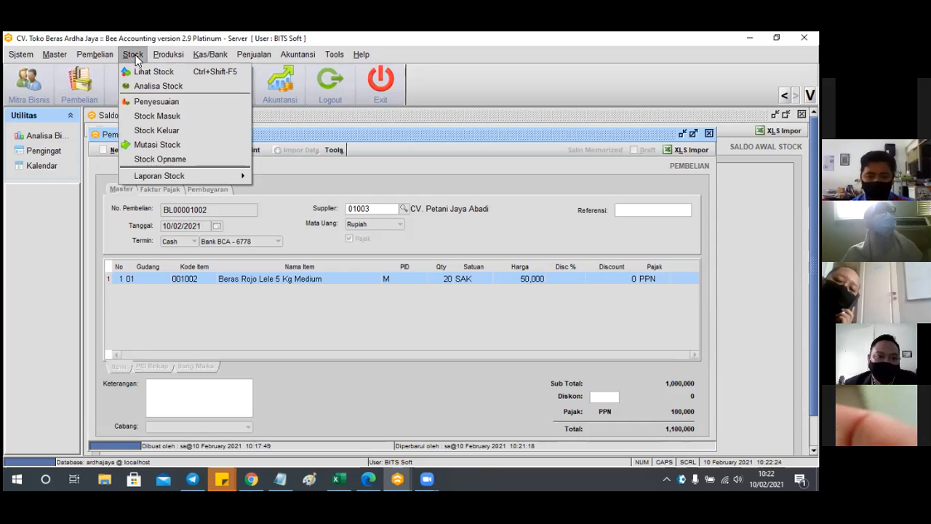
{"action": "left_click", "coordinate": [143, 76]}
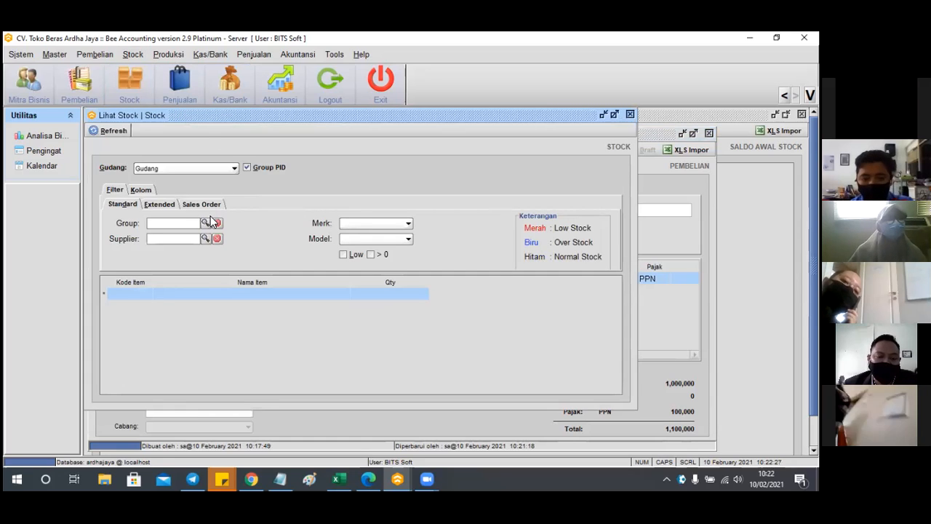
{"action": "left_click", "coordinate": [206, 222]}
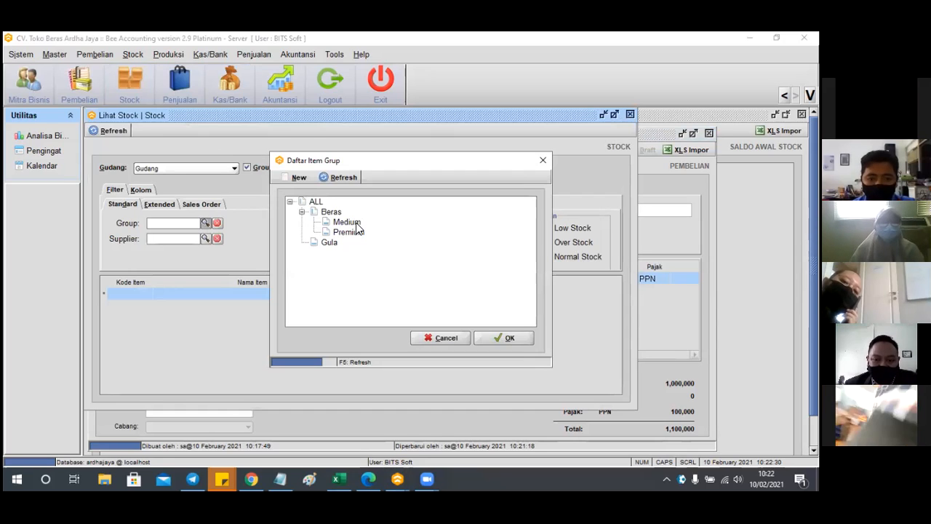
{"action": "left_click", "coordinate": [356, 223]}
{"action": "left_click", "coordinate": [497, 336]}
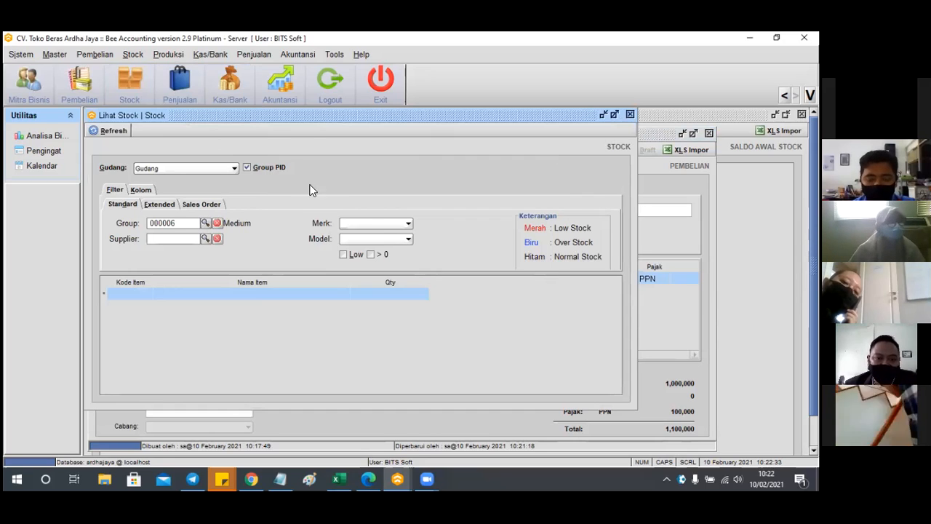
{"action": "left_click", "coordinate": [112, 131]}
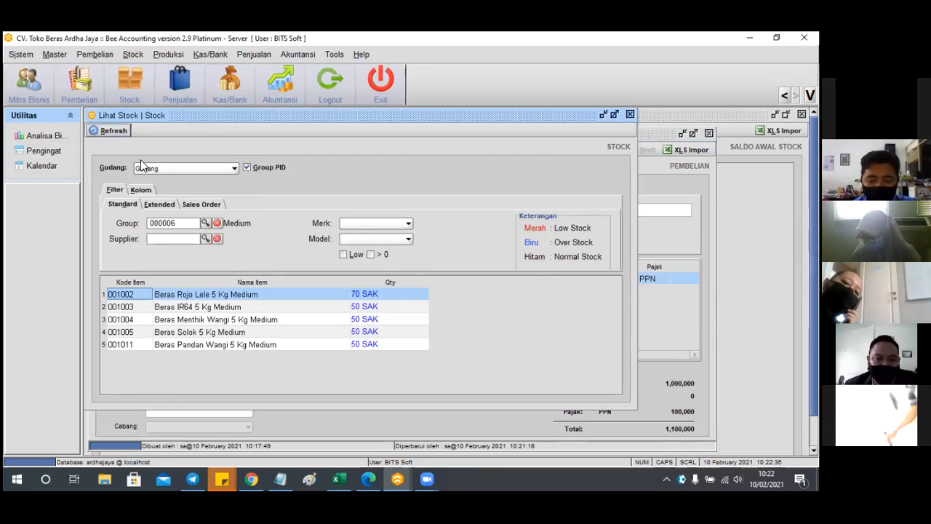
{"action": "left_click", "coordinate": [175, 293]}
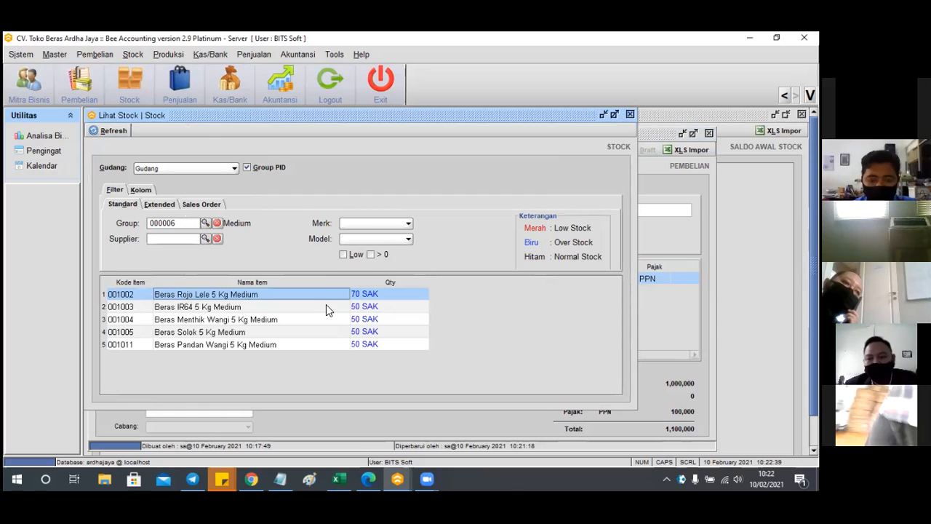
{"action": "left_click", "coordinate": [366, 296]}
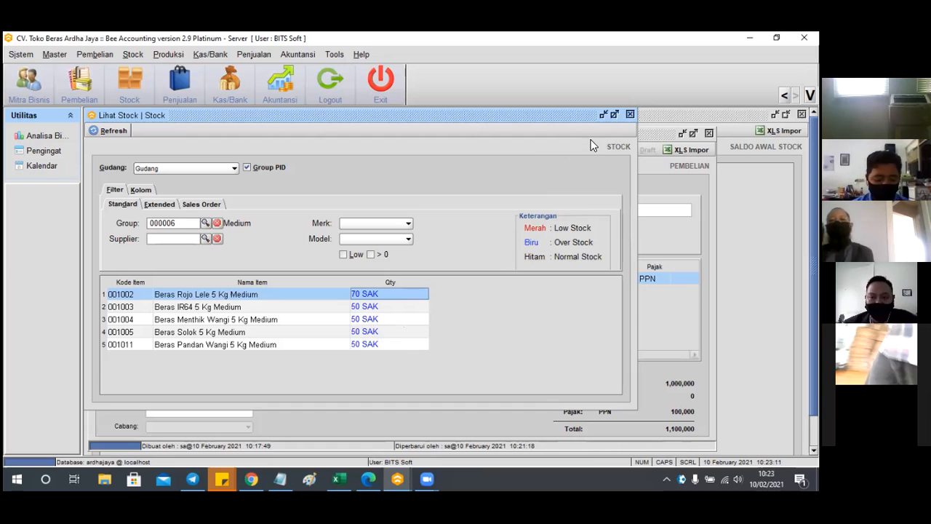
{"action": "left_click", "coordinate": [631, 116]}
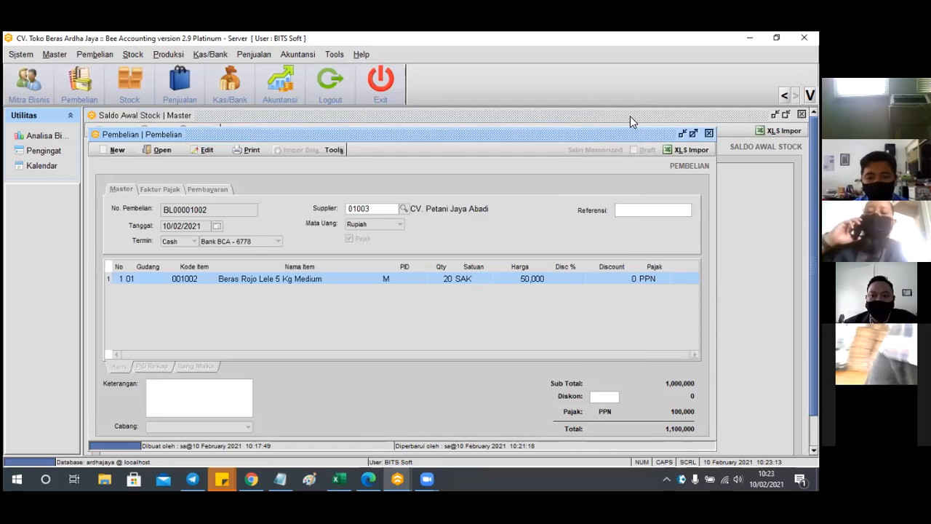
Bring the Saldo Awal Stock window forward and open the Penjualan menu
{"action": "left_click", "coordinate": [565, 118]}
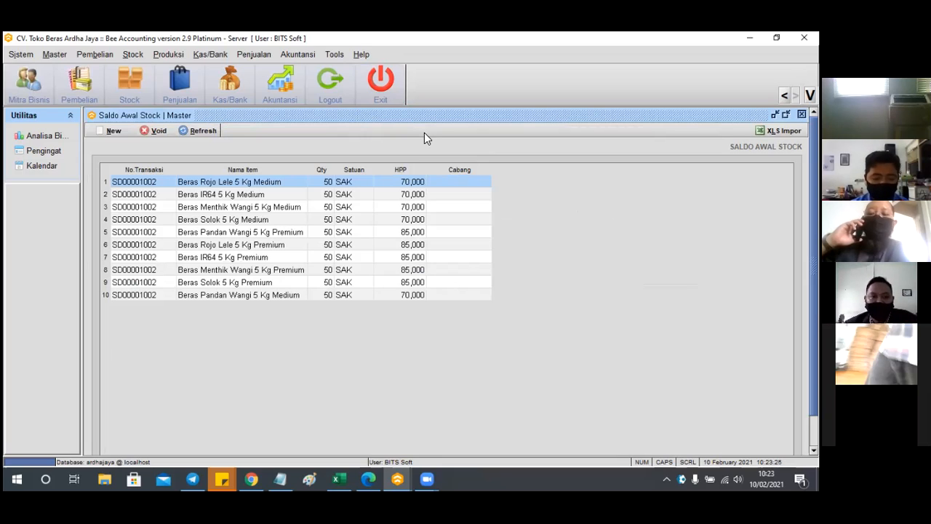
{"action": "left_click", "coordinate": [250, 56]}
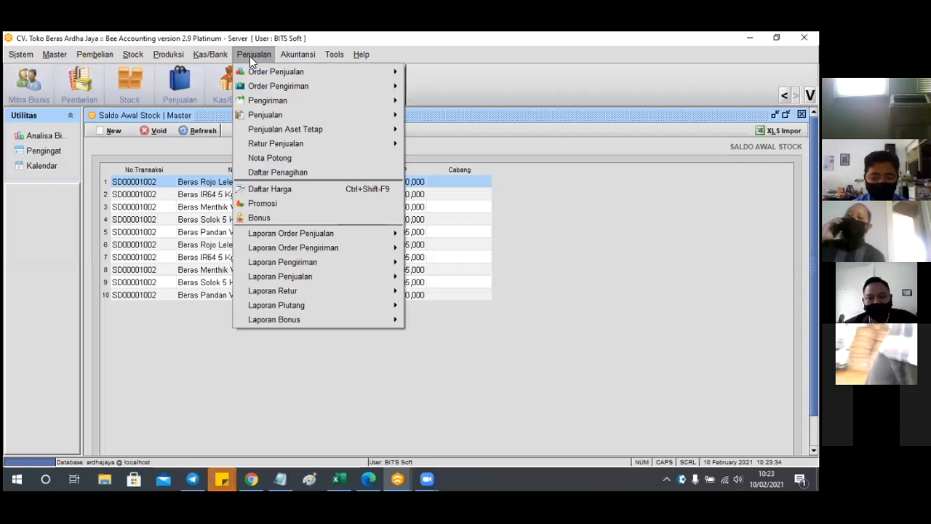
Choose Penjualan > Penjualan > Penjualan to open a blank sales entry form
{"action": "mouse_move", "coordinate": [257, 87]}
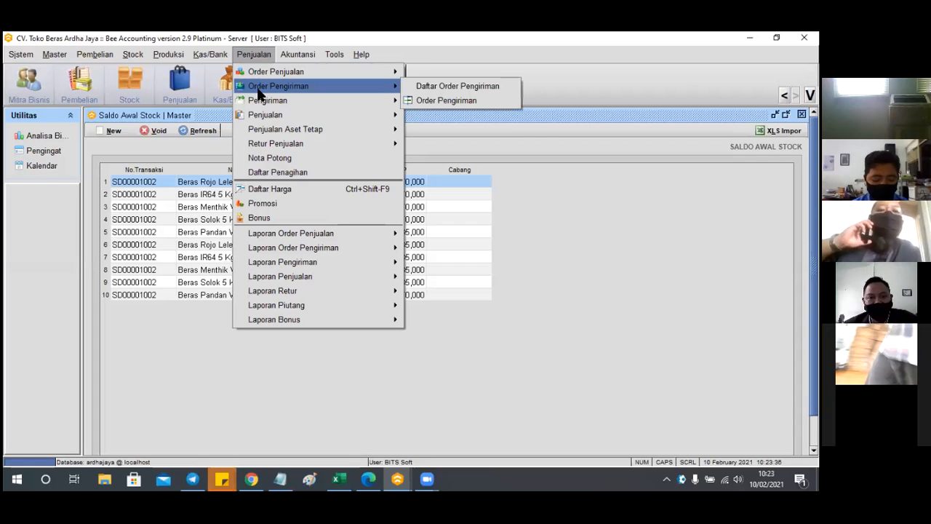
{"action": "mouse_move", "coordinate": [263, 111]}
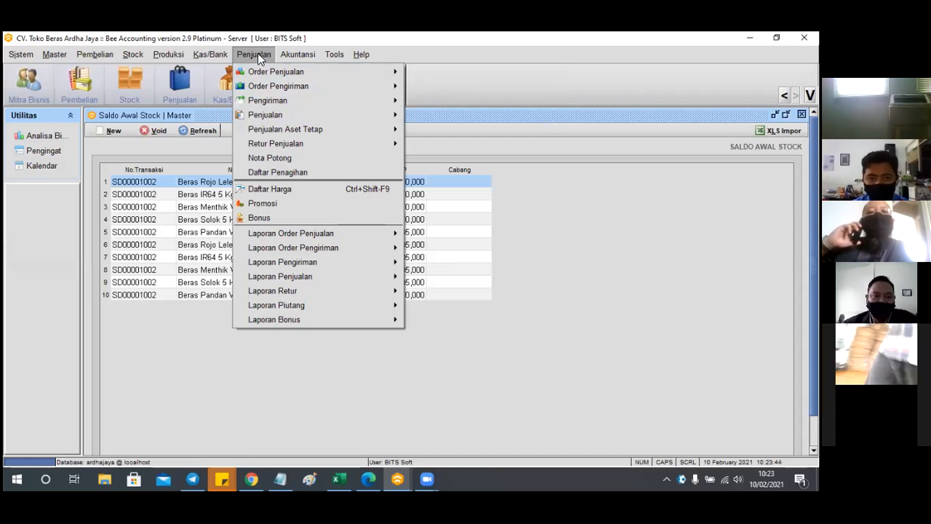
{"action": "mouse_move", "coordinate": [108, 54]}
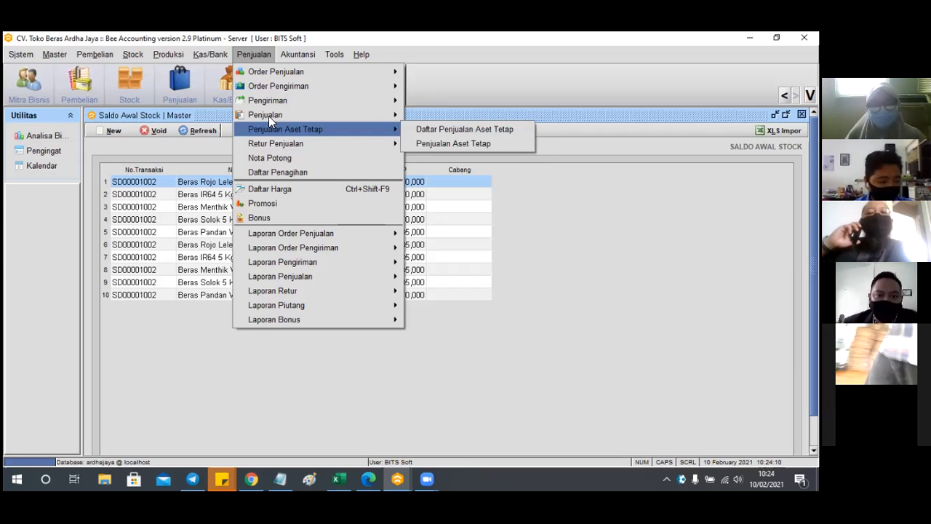
{"action": "mouse_move", "coordinate": [269, 116]}
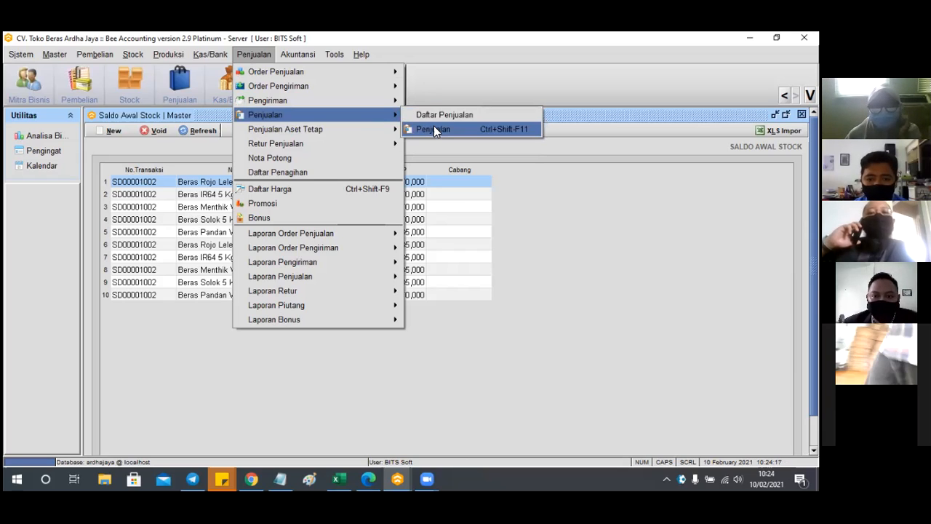
{"action": "left_click", "coordinate": [455, 134]}
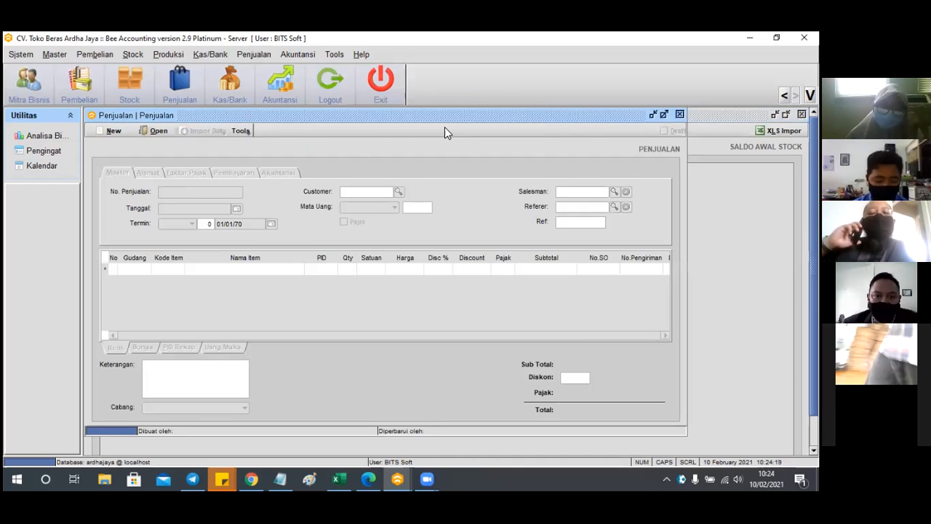
{"action": "left_click_drag", "start_coordinate": [435, 113], "coordinate": [387, 134]}
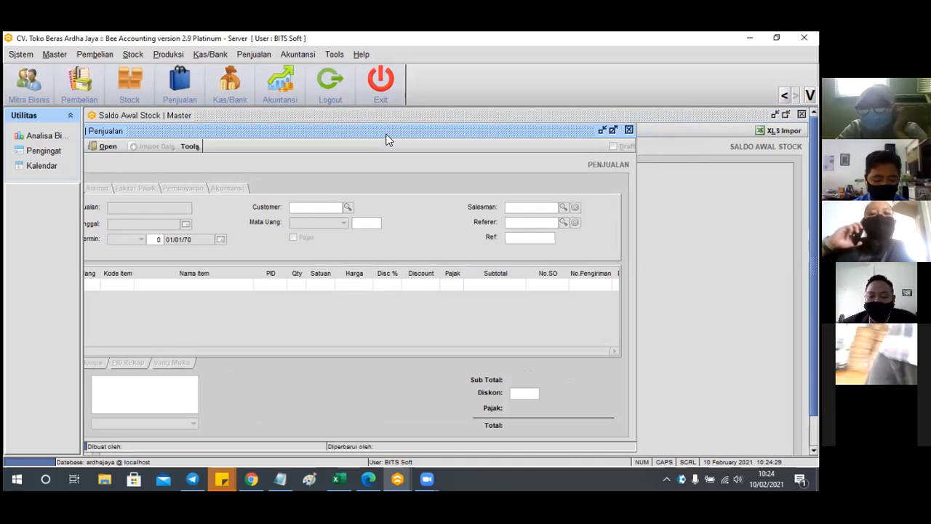
{"action": "left_click", "coordinate": [259, 55]}
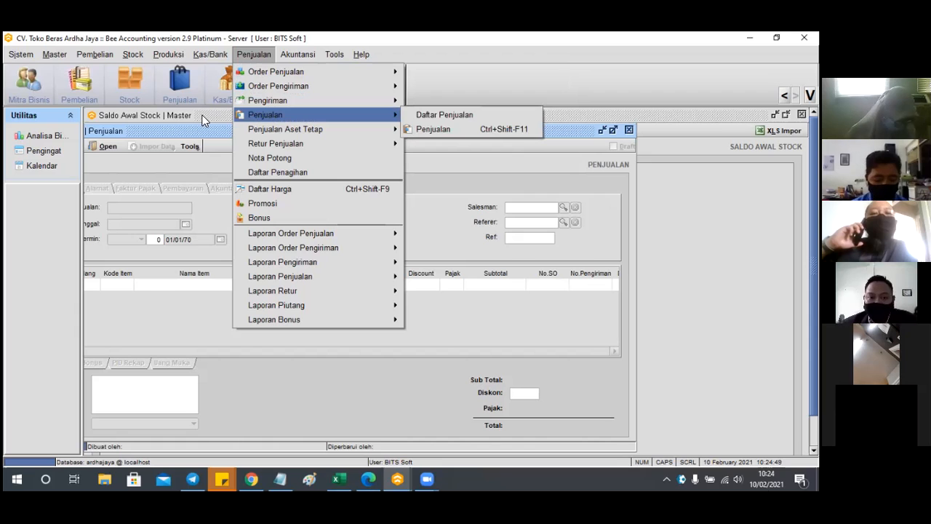
{"action": "left_click", "coordinate": [142, 114]}
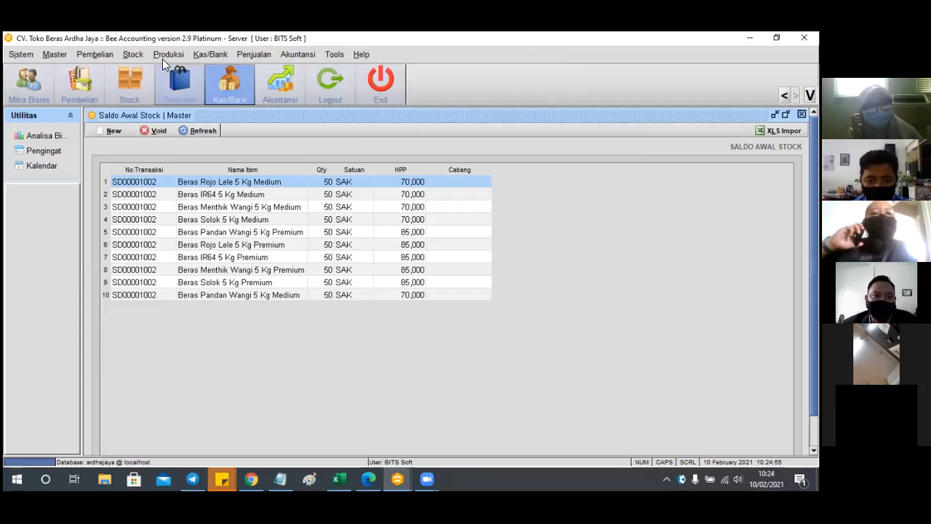
{"action": "left_click", "coordinate": [251, 56]}
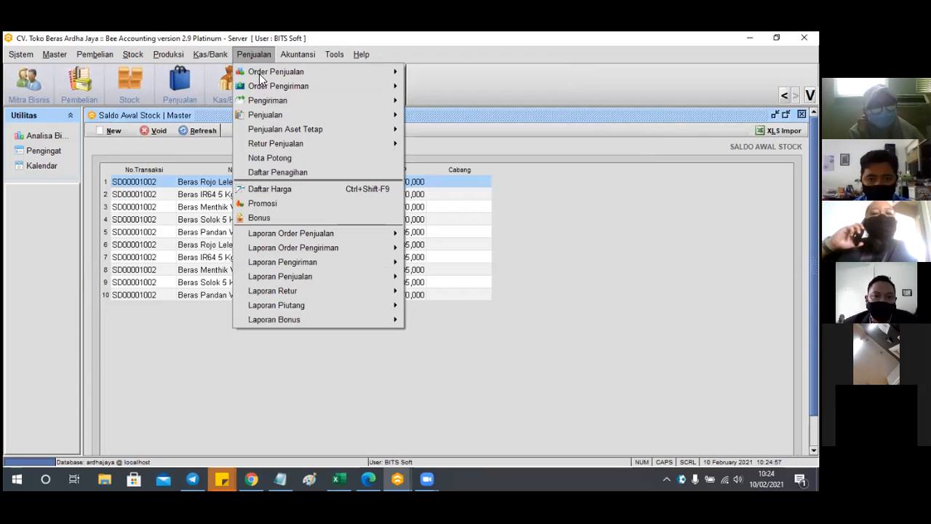
{"action": "mouse_move", "coordinate": [319, 115]}
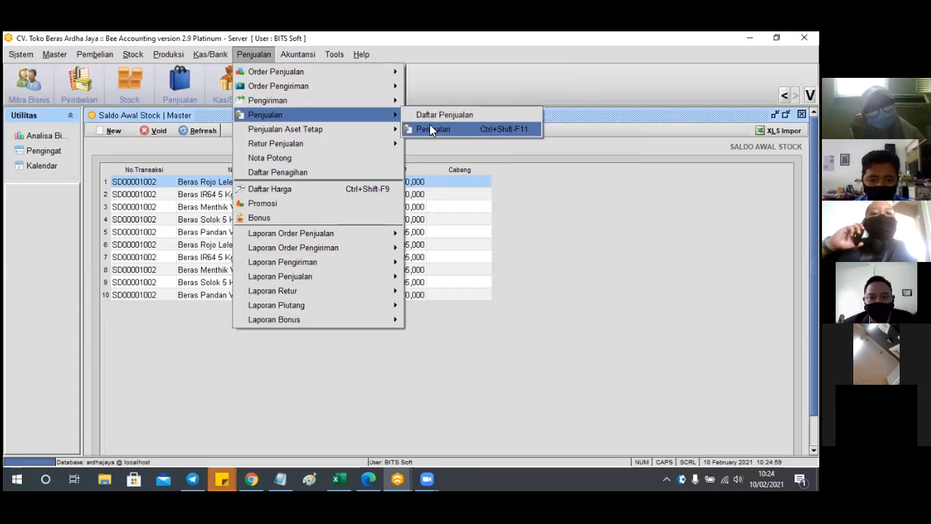
{"action": "left_click", "coordinate": [431, 129]}
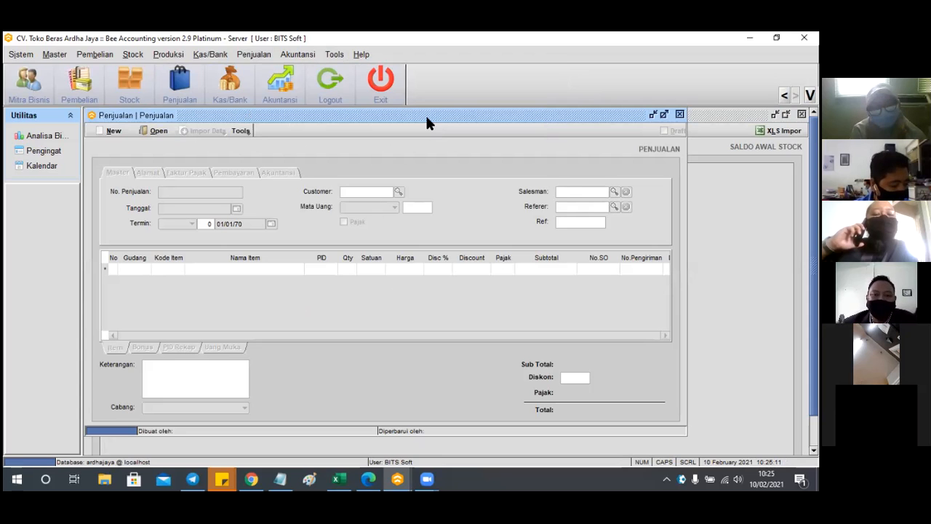
{"action": "mouse_move", "coordinate": [427, 114]}
{"action": "left_mouse_down"}
{"action": "mouse_move", "coordinate": [429, 105]}
{"action": "mouse_move", "coordinate": [432, 128]}
{"action": "left_mouse_up"}
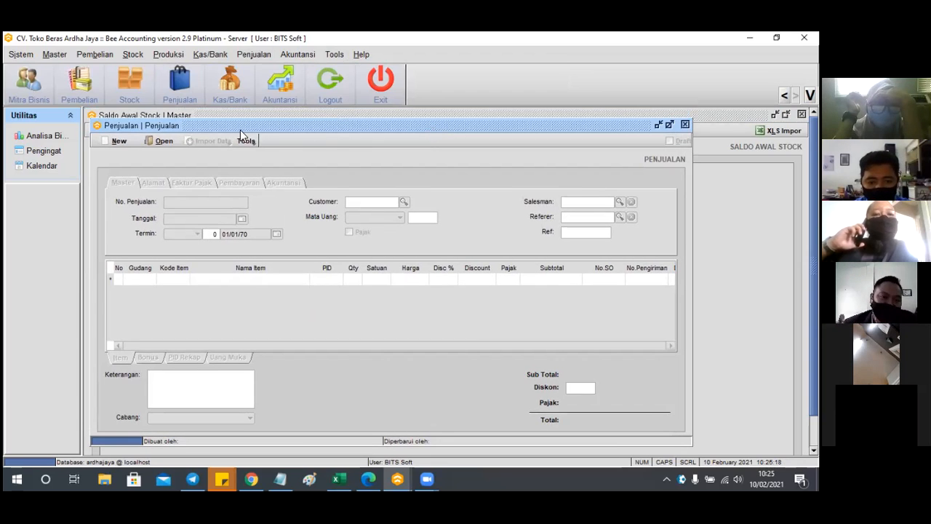
Start a new sales record dated 10/02/2021 with the CASH customer in Rupiah
{"action": "left_click", "coordinate": [119, 141]}
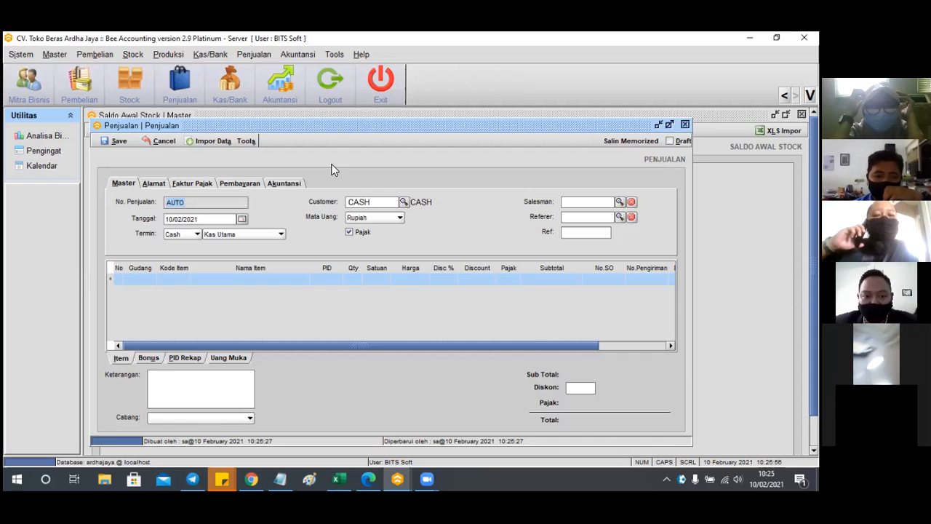
In Master > Mitra Bisnis, create a new customer named 'CV Butuh Beras Pangan'
{"action": "left_click", "coordinate": [54, 58]}
{"action": "mouse_move", "coordinate": [67, 75]}
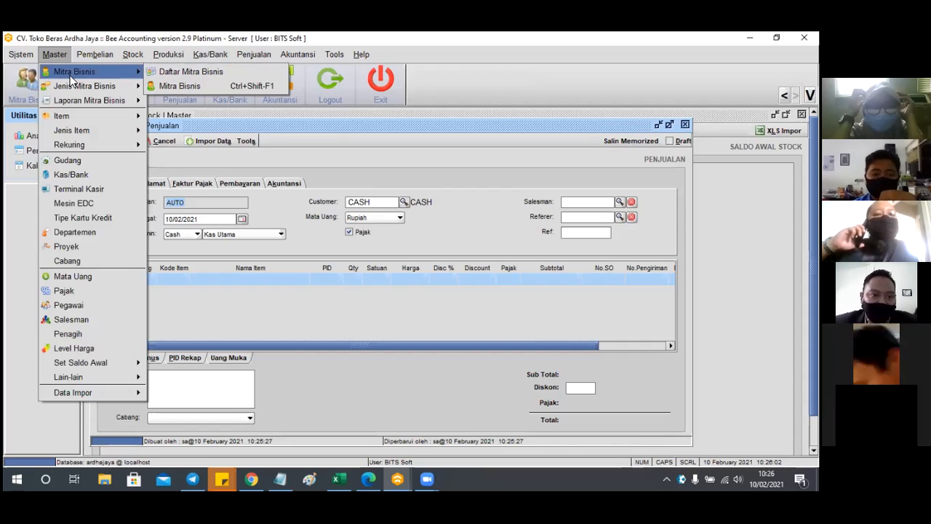
{"action": "left_click", "coordinate": [173, 90]}
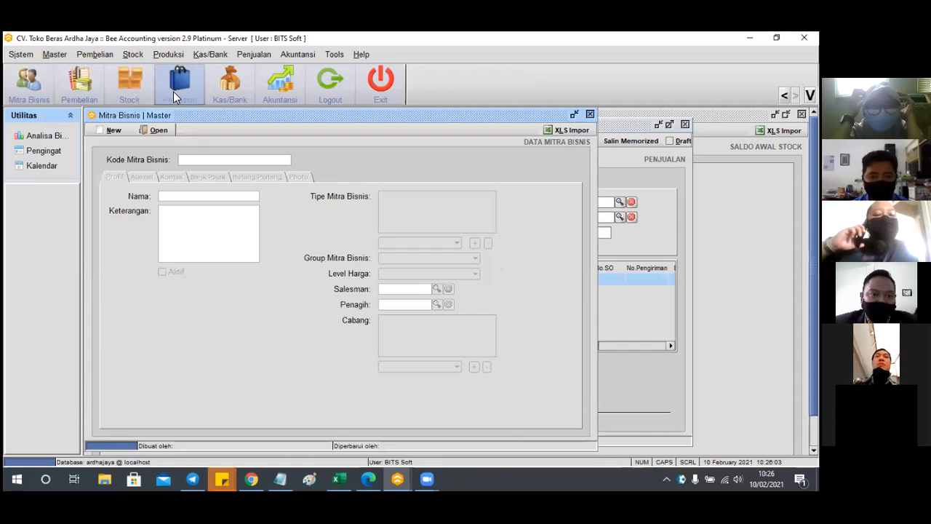
{"action": "left_click", "coordinate": [113, 130]}
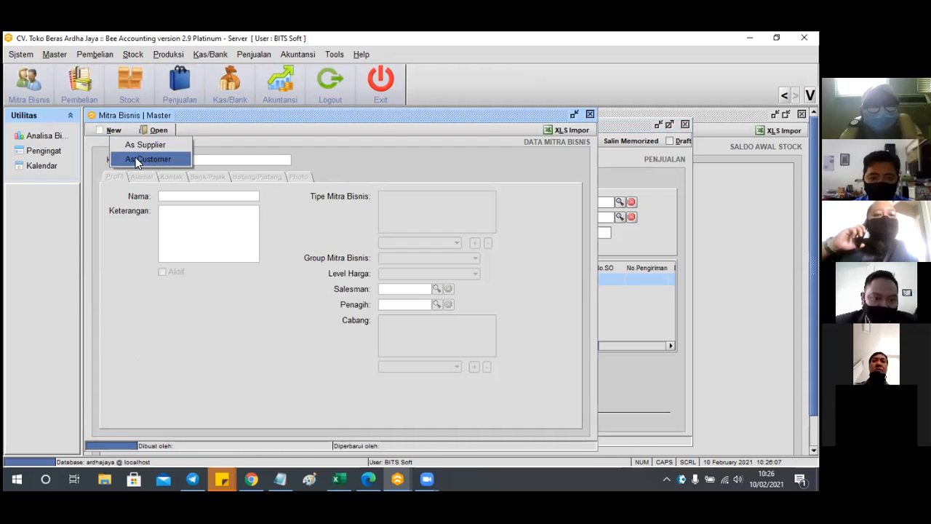
{"action": "left_click", "coordinate": [136, 158]}
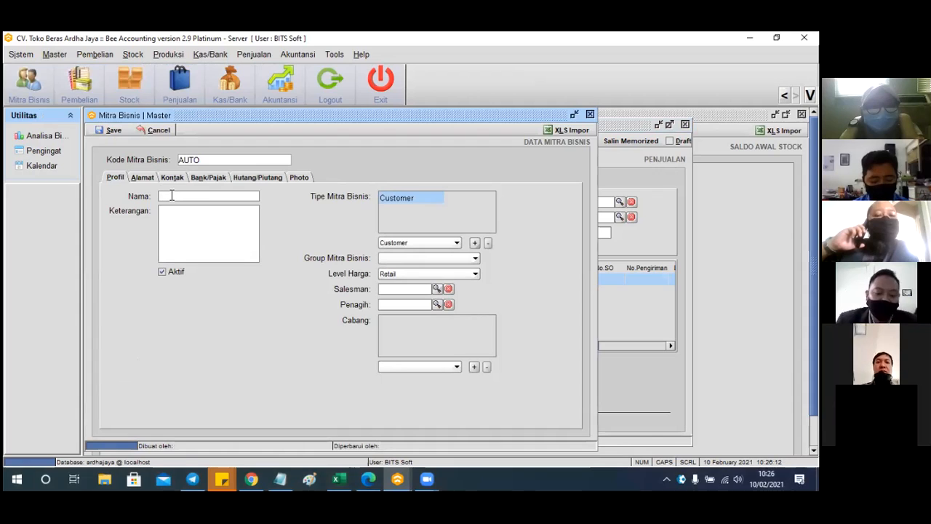
{"action": "type", "text": "CV"}
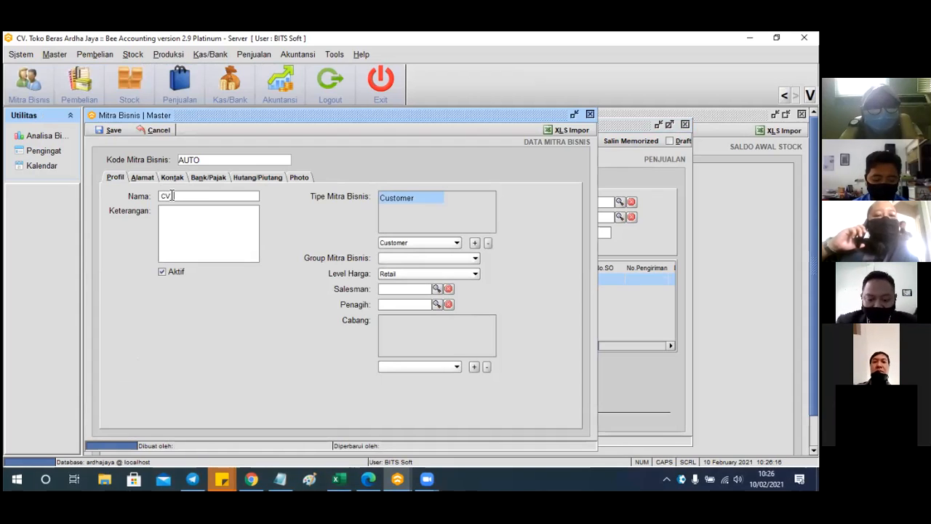
{"action": "type", "text": " Butuh "}
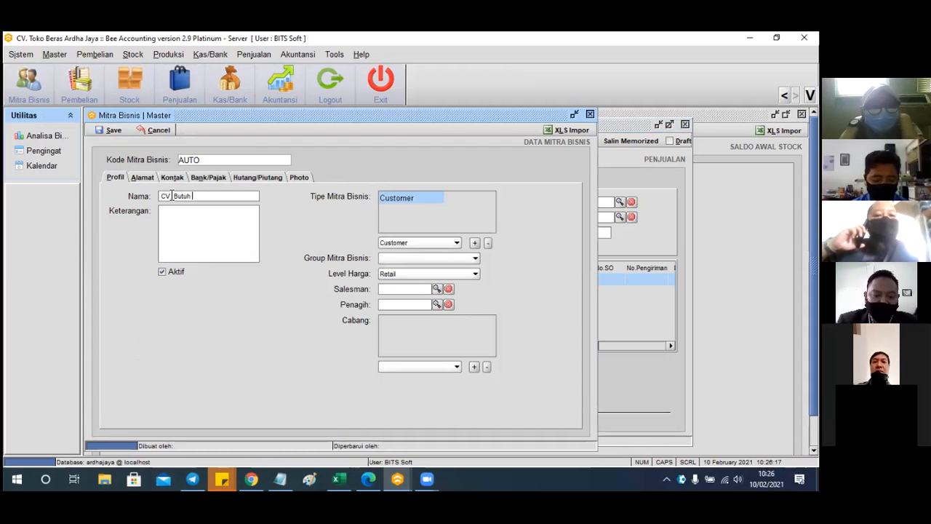
{"action": "type", "text": "Beras "}
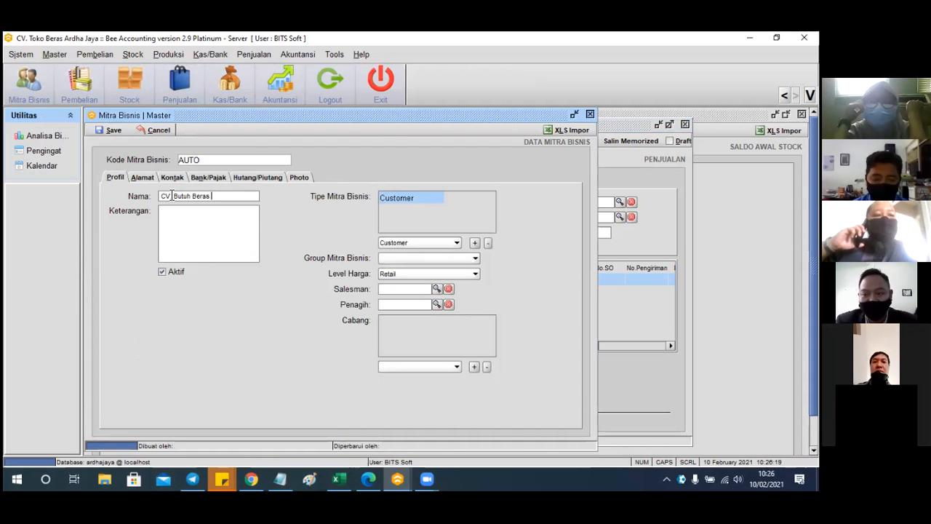
{"action": "type", "text": "Pangan"}
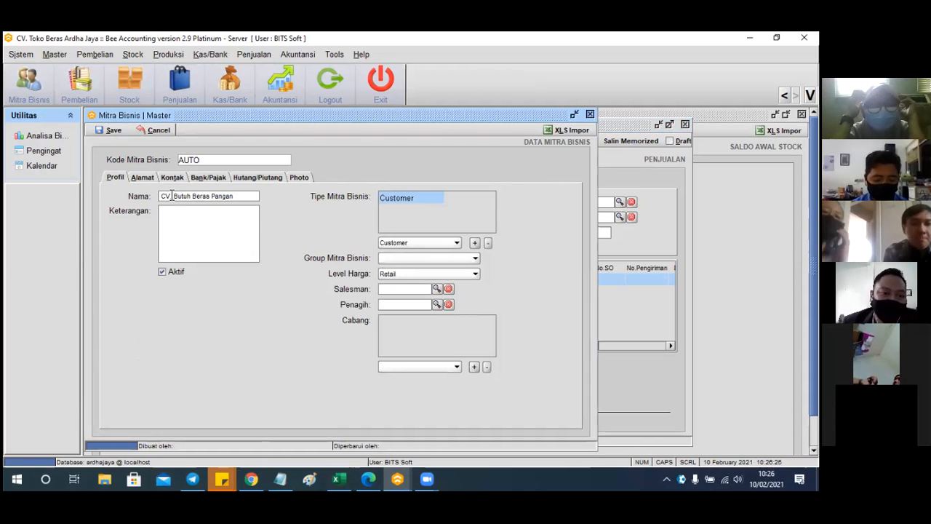
Save the customer as code 01004, confirm the prompts, and close Mitra Bisnis
{"action": "left_click", "coordinate": [152, 179]}
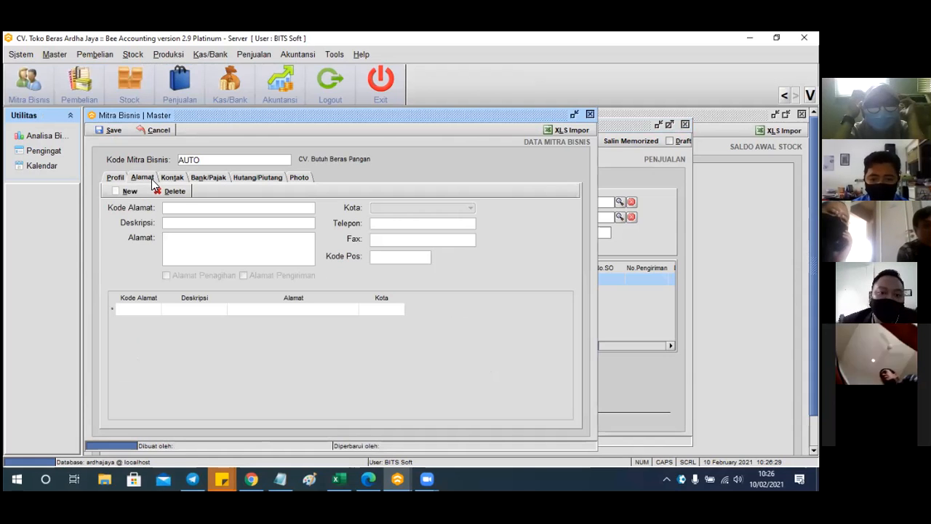
{"action": "left_click", "coordinate": [116, 178]}
{"action": "left_click", "coordinate": [113, 130]}
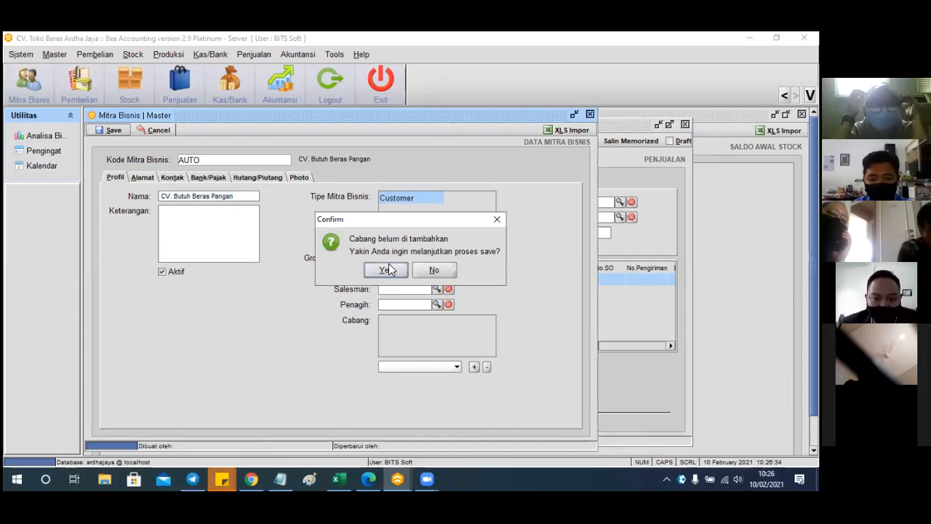
{"action": "left_click", "coordinate": [388, 270]}
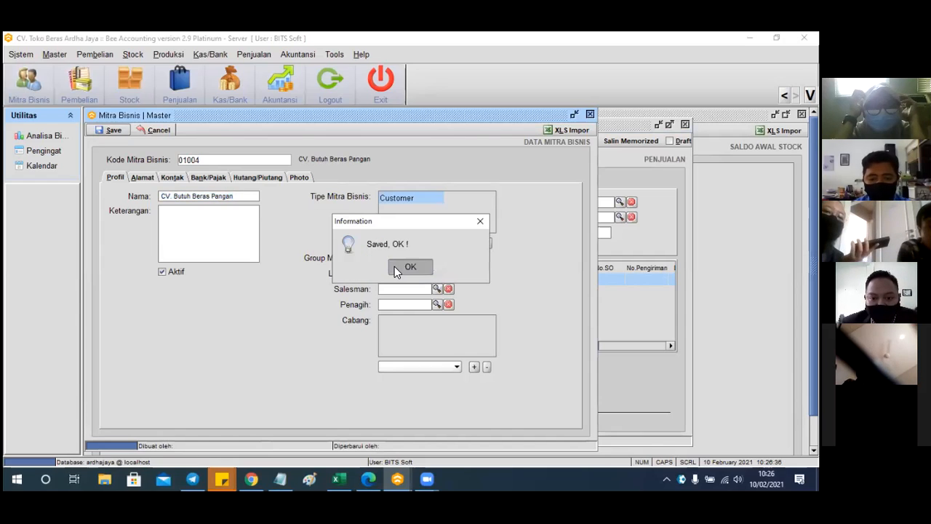
{"action": "left_click", "coordinate": [397, 267]}
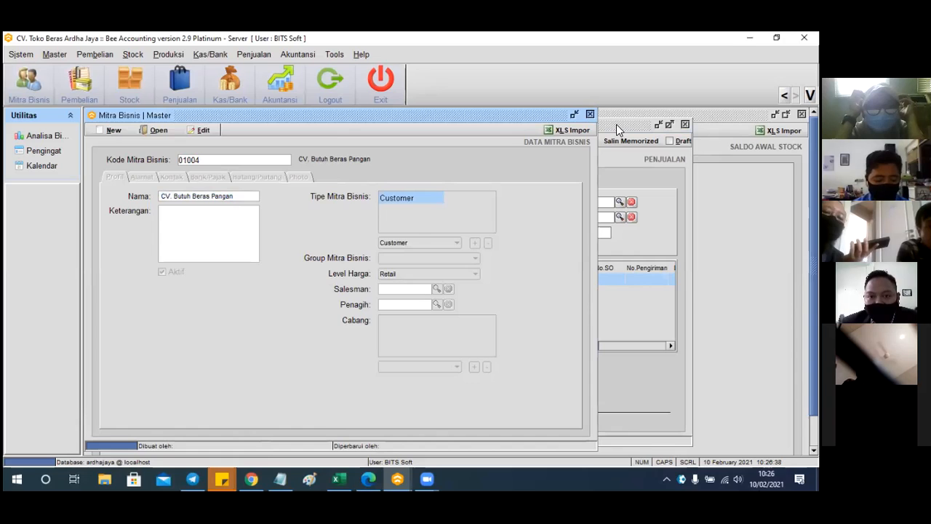
{"action": "left_click", "coordinate": [589, 114]}
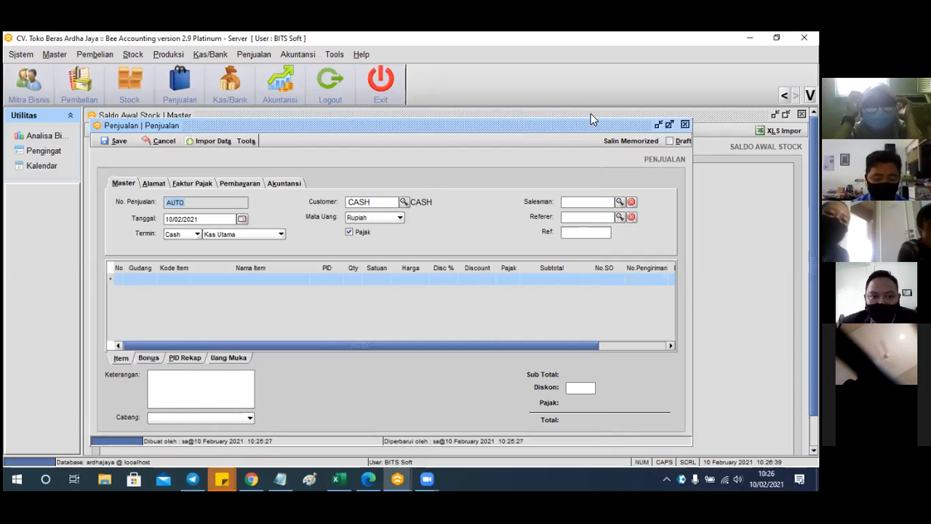
Choose CV. Butuh Beras Pangan as the invoice customer
{"action": "left_click", "coordinate": [404, 204]}
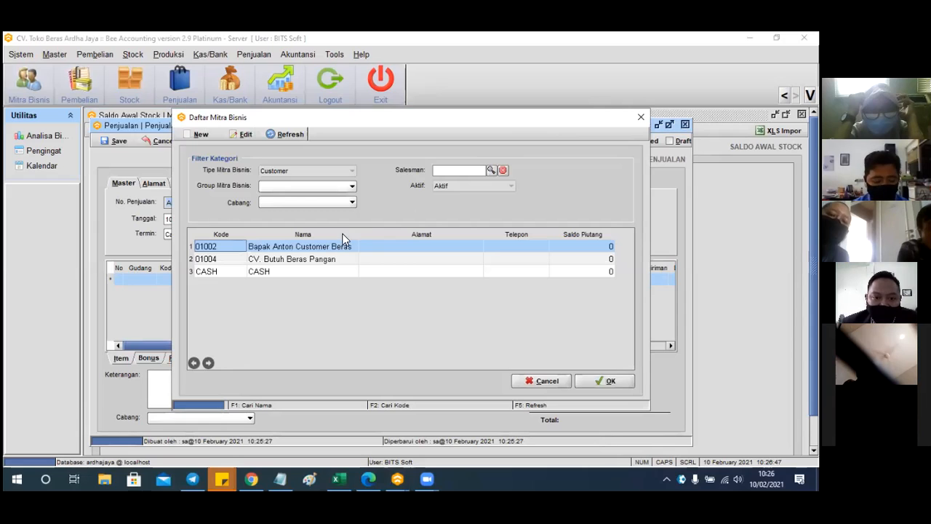
{"action": "left_click", "coordinate": [328, 259]}
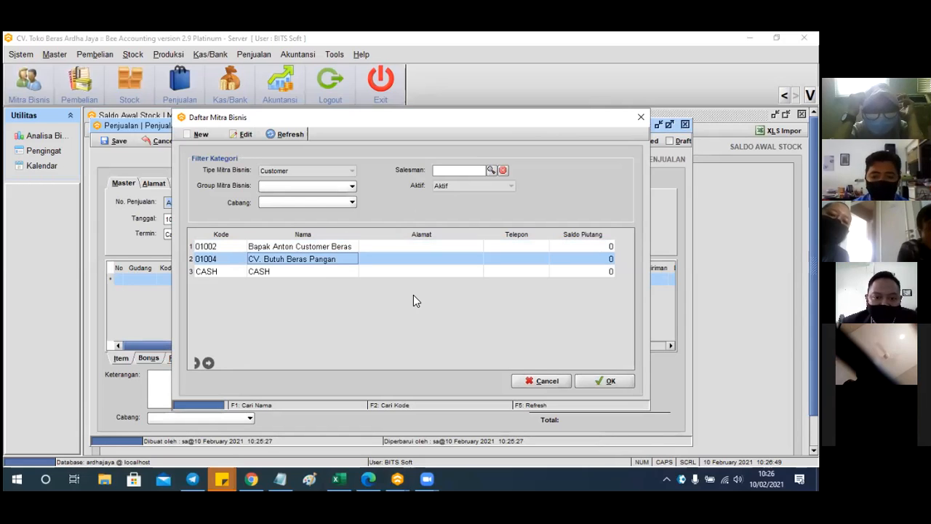
{"action": "left_click", "coordinate": [598, 381]}
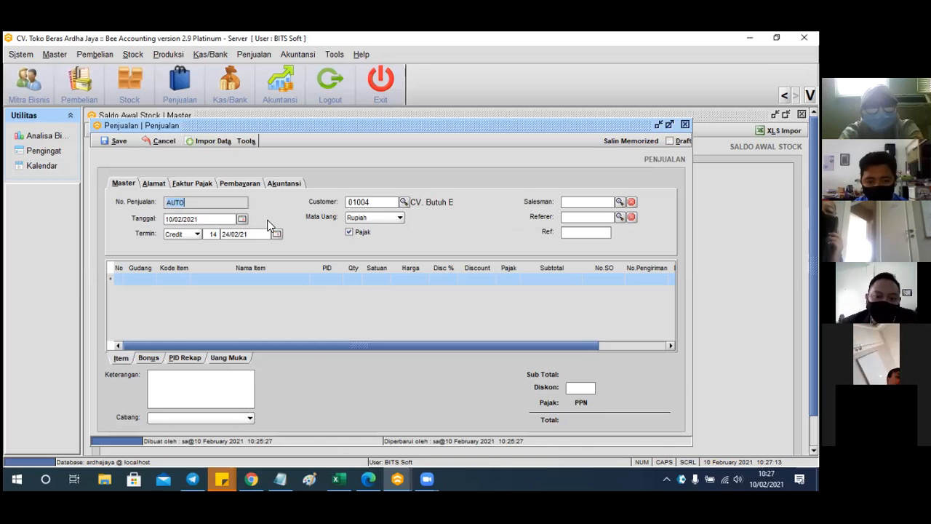
Keep Credit payment terms and change the term from 14 to 30 days
{"action": "left_click", "coordinate": [199, 237]}
{"action": "left_click", "coordinate": [197, 255]}
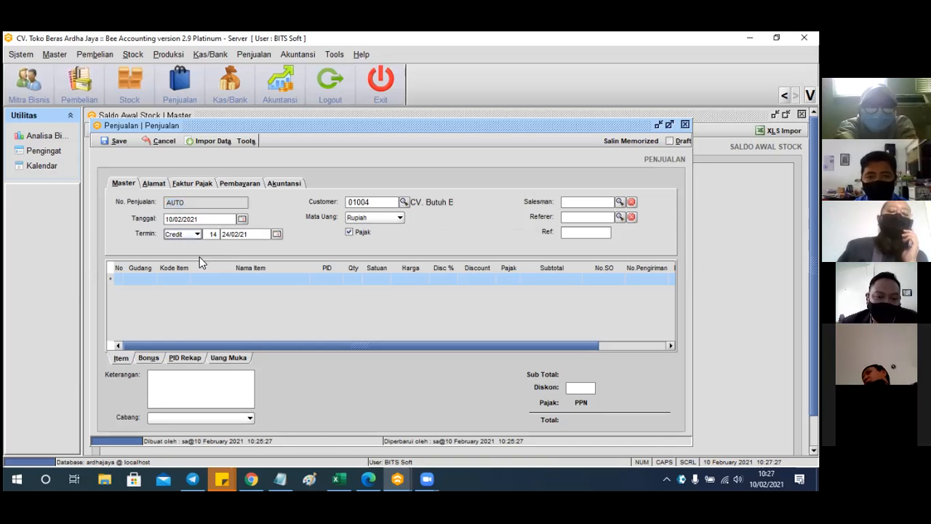
{"action": "double_click", "coordinate": [212, 234]}
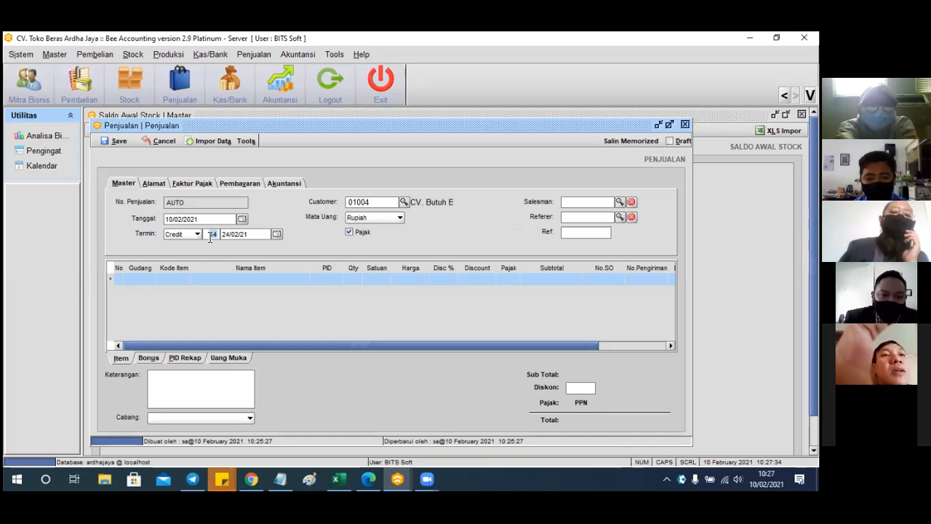
{"action": "type", "text": "30"}
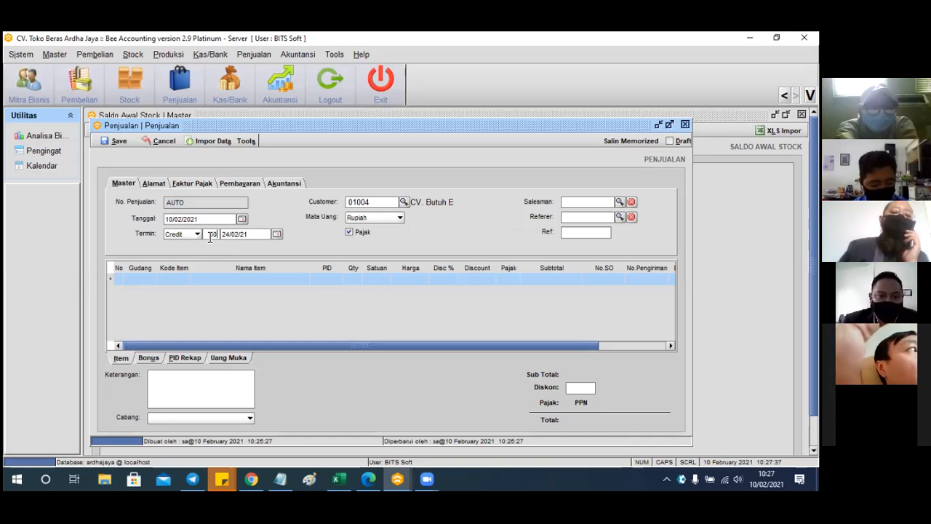
{"action": "key", "text": "Tab"}
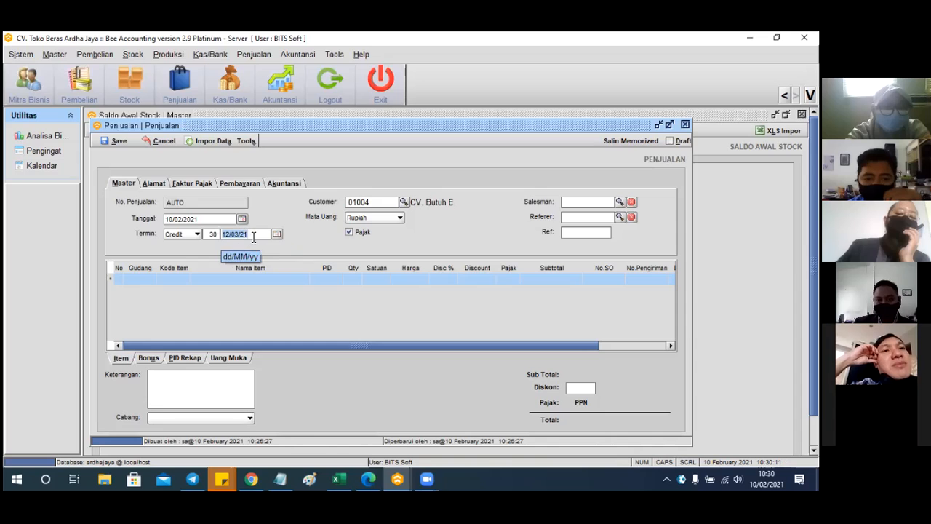
Add item 001002 Beras Rojo Lele 5 Kg Medium from Gudang 01 as line one
{"action": "left_click", "coordinate": [148, 282]}
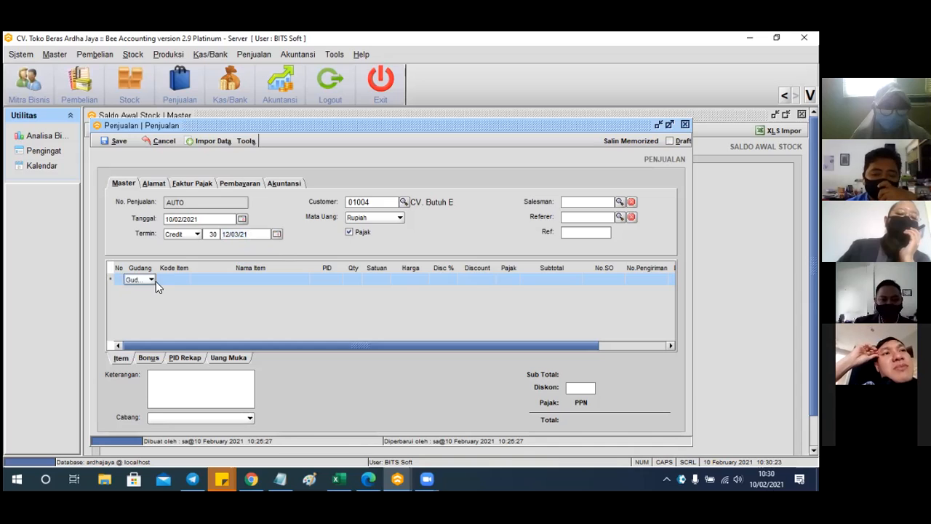
{"action": "left_click", "coordinate": [174, 279]}
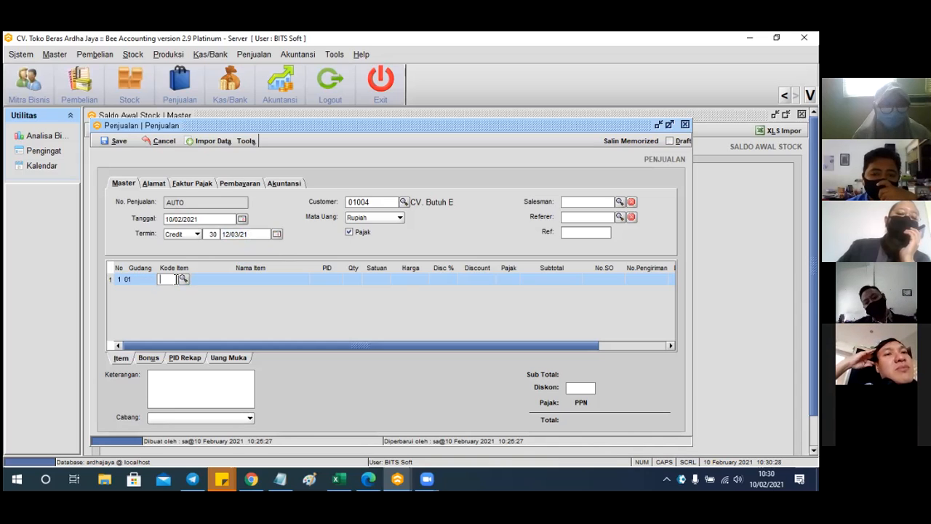
{"action": "type", "text": "eras"}
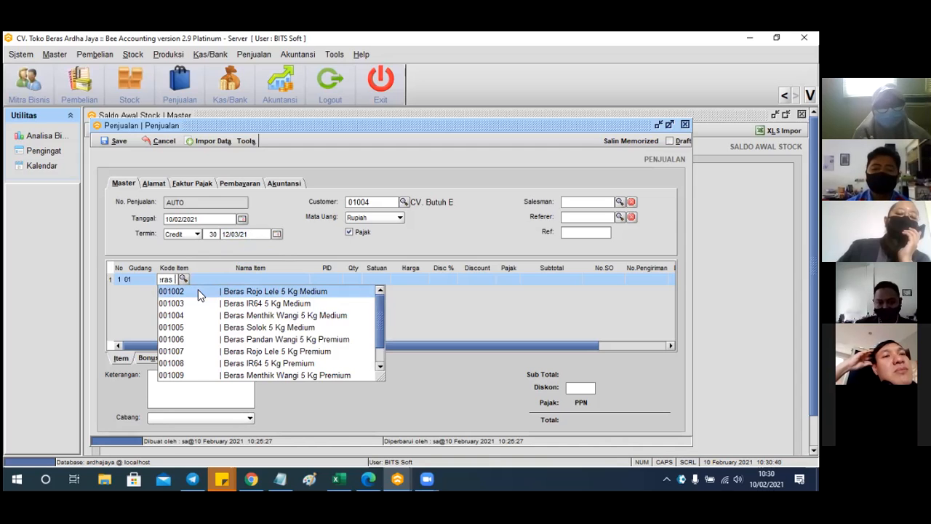
{"action": "key", "text": "BackSpace"}
{"action": "type", "text": "b"}
{"action": "type", "text": "eras"}
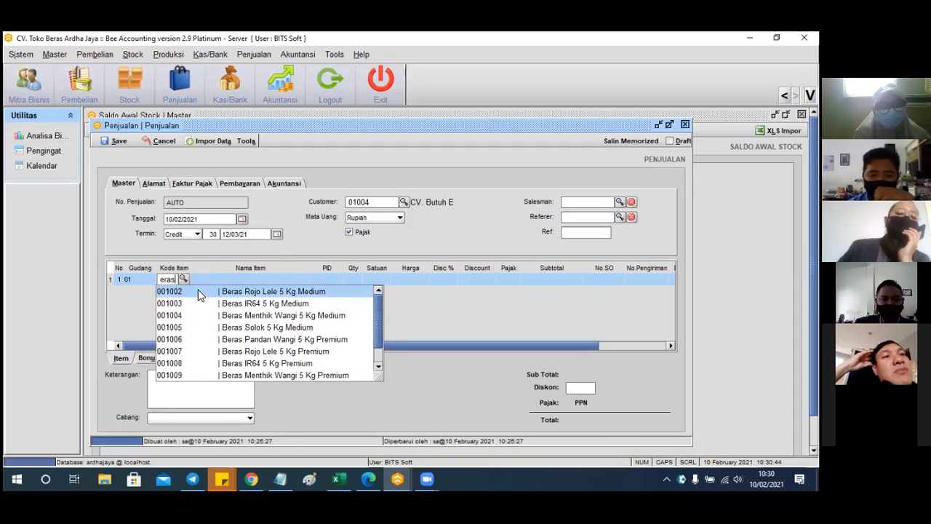
{"action": "left_click", "coordinate": [199, 292]}
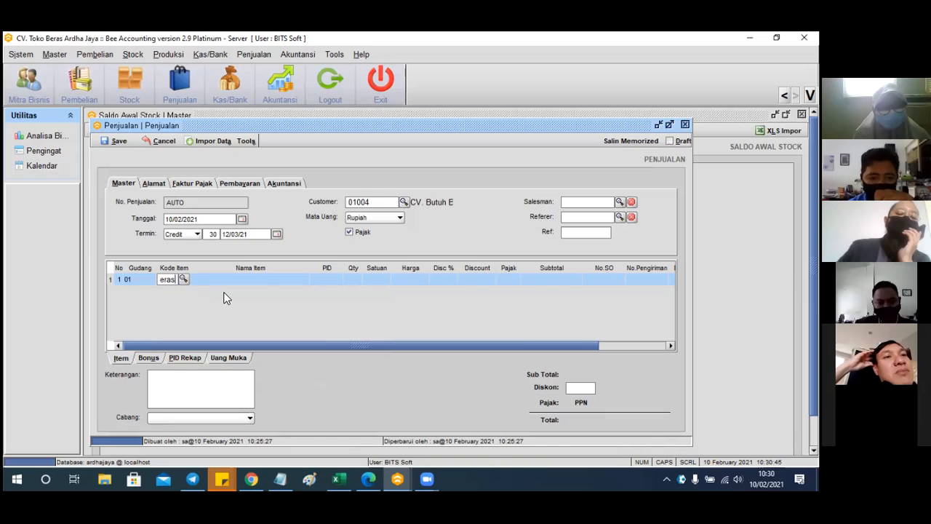
Set the Beras Rojo Lele line quantity to 20 SAK, making the total 1,276,000
{"action": "left_click", "coordinate": [355, 283]}
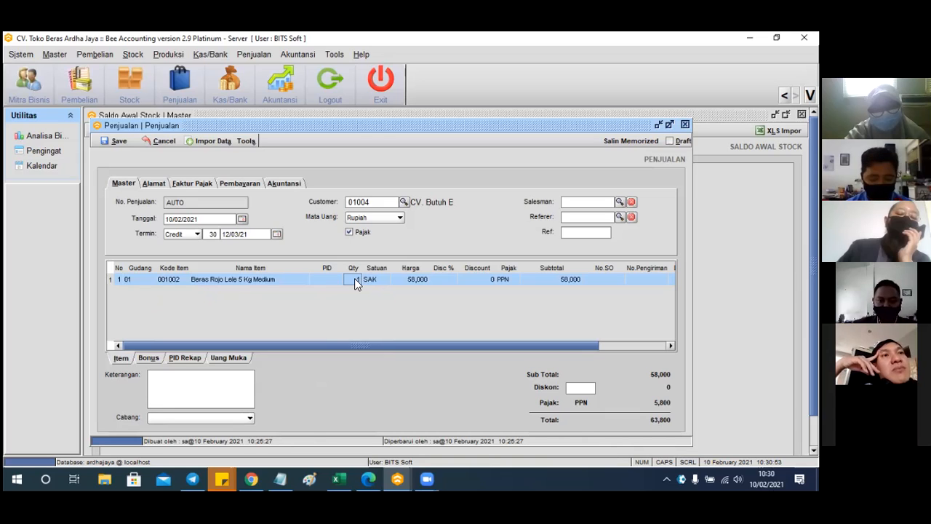
{"action": "type", "text": "20"}
{"action": "key", "text": "Return"}
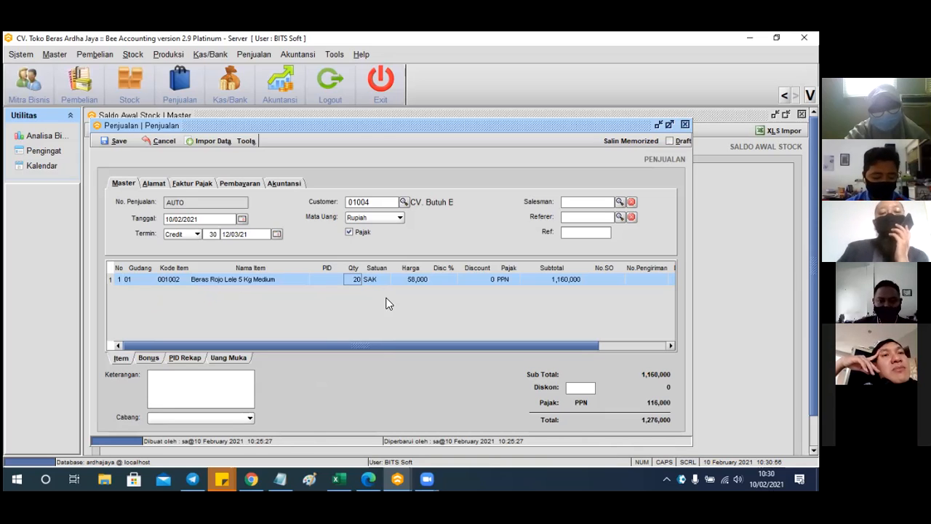
{"action": "left_click", "coordinate": [393, 281]}
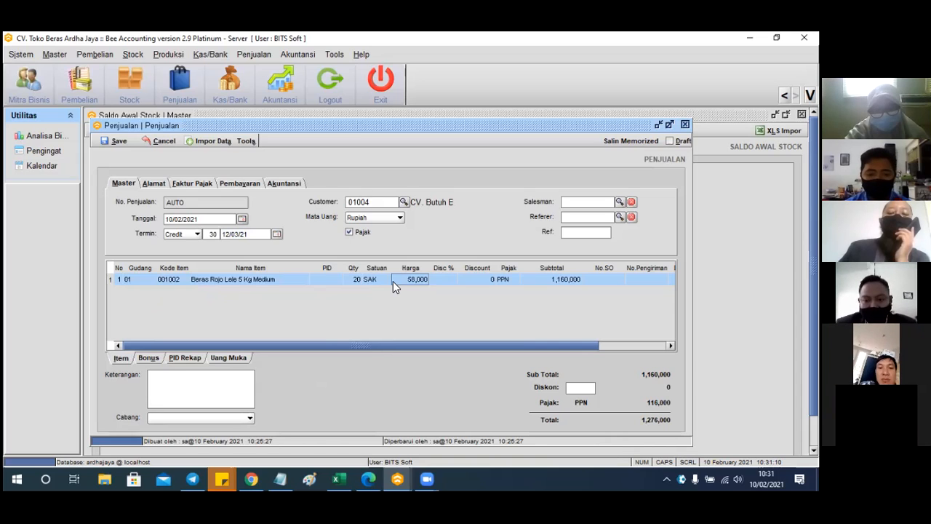
{"action": "left_click_drag", "start_coordinate": [392, 347], "coordinate": [457, 352]}
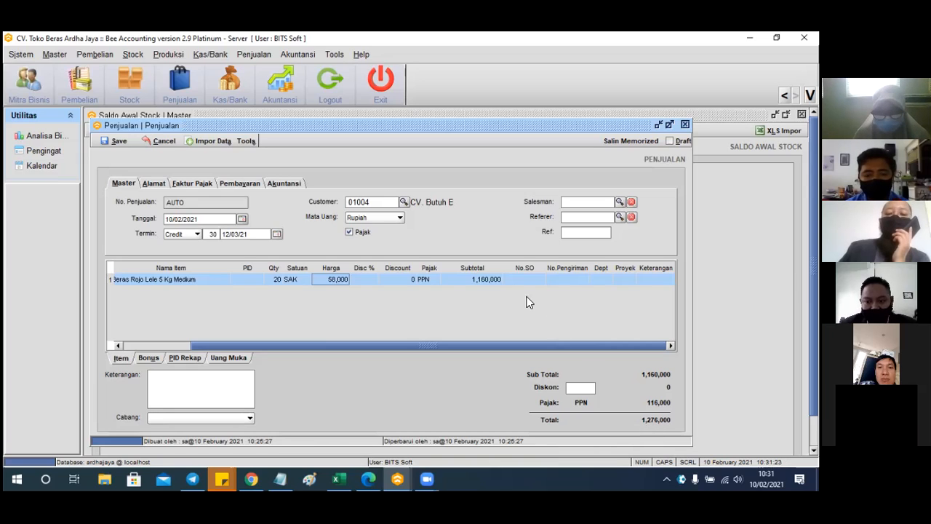
{"action": "left_click", "coordinate": [355, 233]}
{"action": "left_click", "coordinate": [355, 233]}
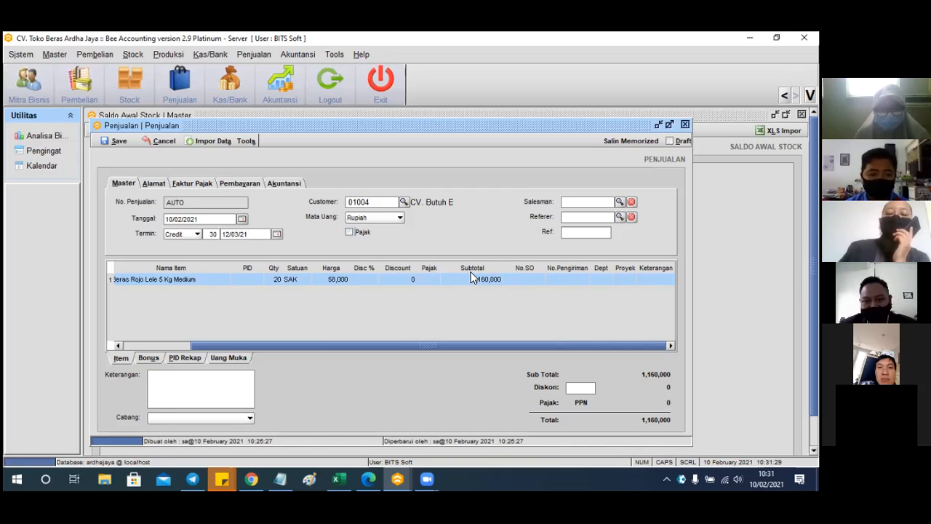
{"action": "left_click", "coordinate": [352, 233]}
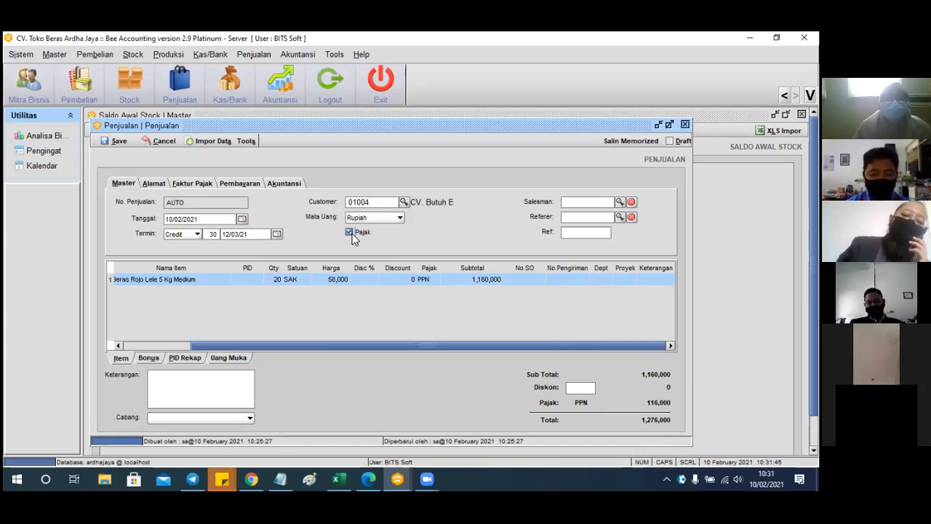
Enter a 10 discount on the rice line, then extend it with +5
{"action": "left_click", "coordinate": [365, 284]}
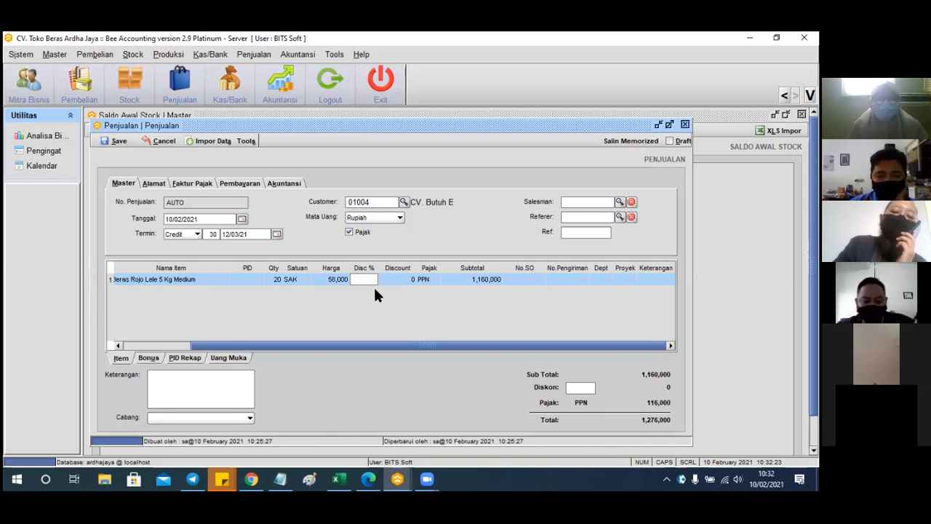
{"action": "type", "text": "10"}
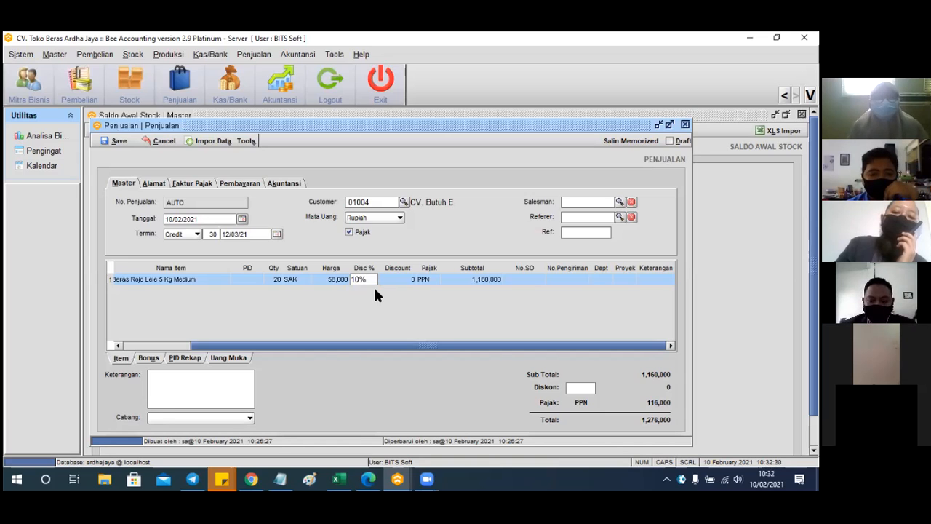
{"action": "key", "text": "Return"}
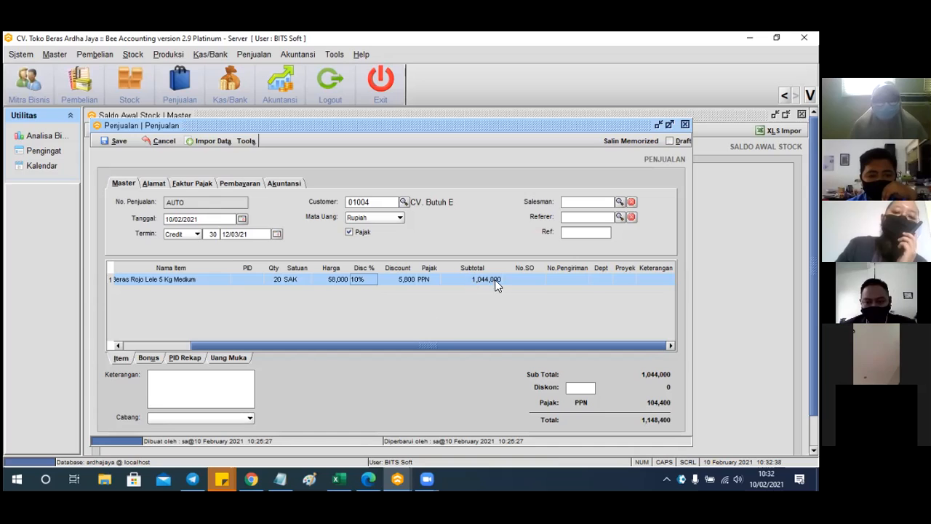
{"action": "double_click", "coordinate": [371, 278]}
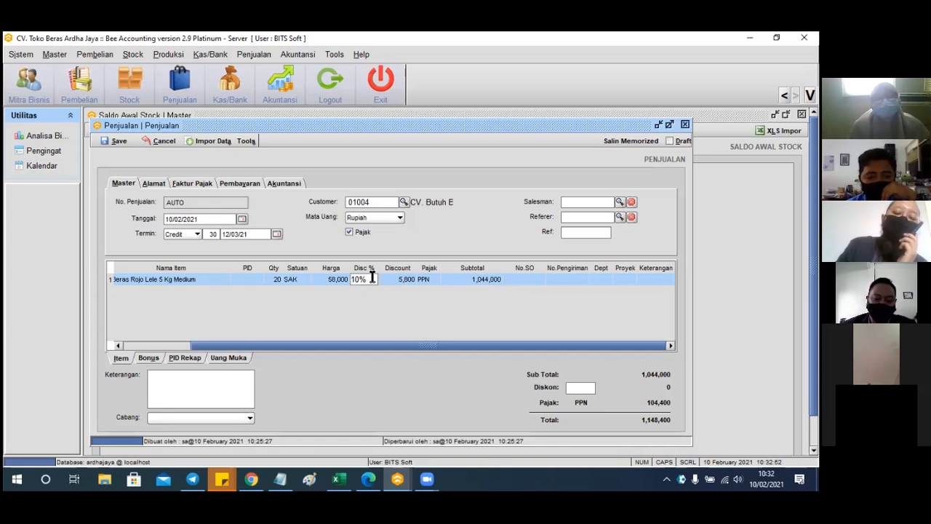
{"action": "type", "text": "+5"}
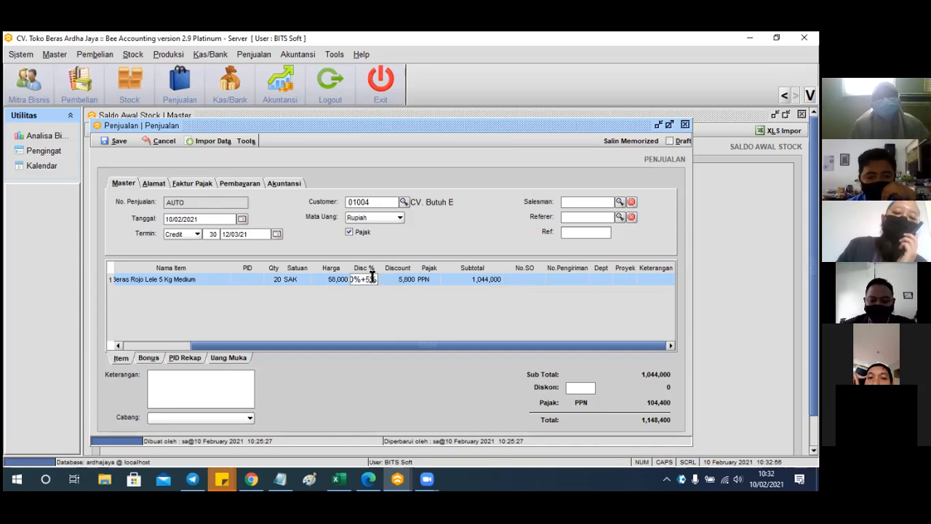
{"action": "key", "text": "Return"}
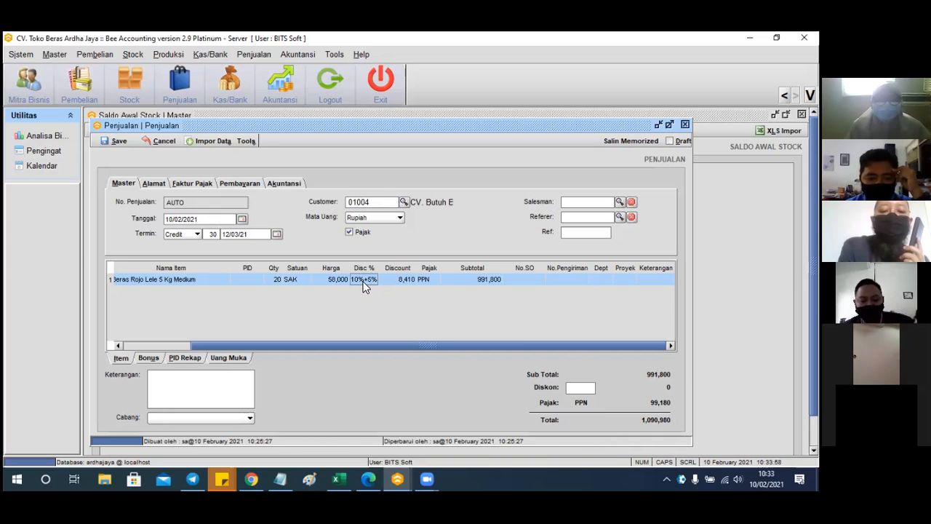
Re-enter the line discount as 10%+5%, bringing the total to 1,090,980
{"action": "type", "text": "15"}
{"action": "key", "text": "BackSpace"}
{"action": "key", "text": "BackSpace"}
{"action": "key", "text": "BackSpace"}
{"action": "key", "text": "BackSpace"}
{"action": "key", "text": "BackSpace"}
{"action": "key", "text": "BackSpace"}
{"action": "key", "text": "BackSpace"}
{"action": "key", "text": "BackSpace"}
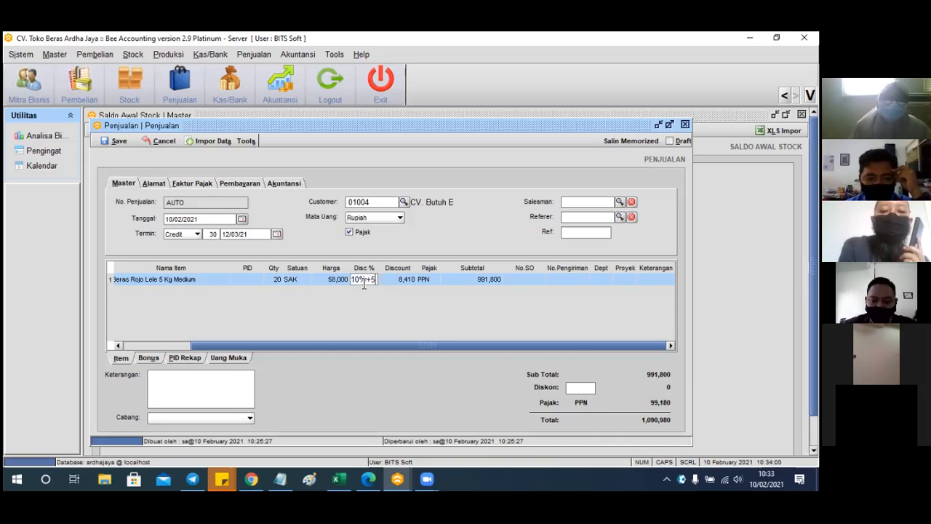
{"action": "type", "text": "15%"}
{"action": "key", "text": "Return"}
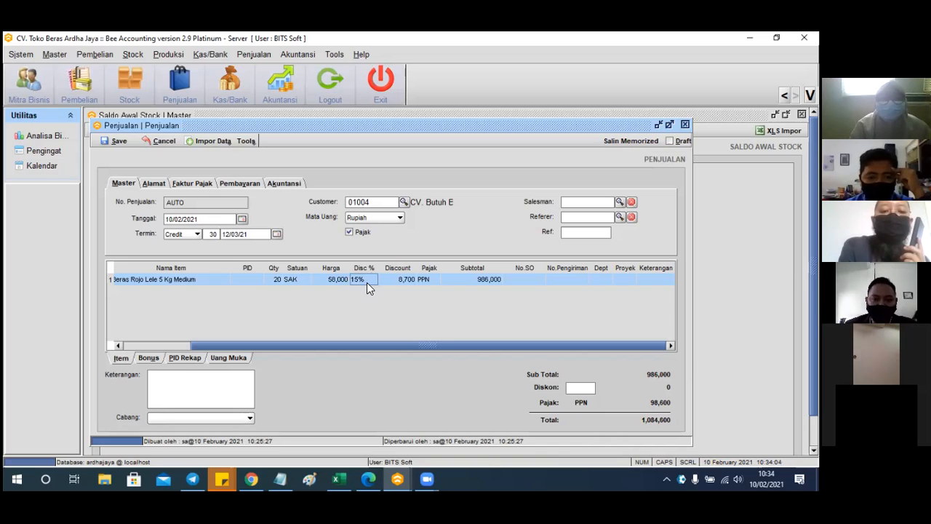
{"action": "type", "text": "+10"}
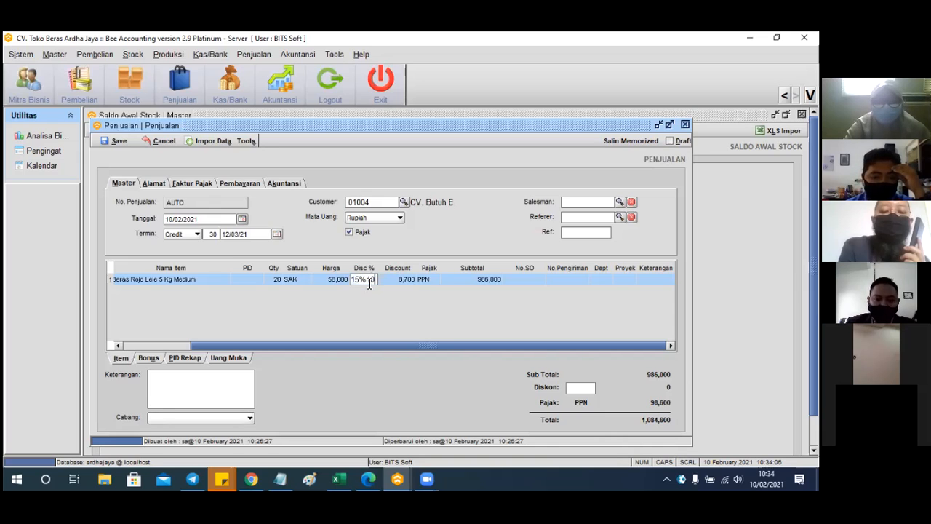
{"action": "key", "text": "BackSpace"}
{"action": "key", "text": "BackSpace"}
{"action": "key", "text": "BackSpace"}
{"action": "key", "text": "BackSpace"}
{"action": "key", "text": "BackSpace"}
{"action": "key", "text": "BackSpace"}
{"action": "type", "text": "10%"}
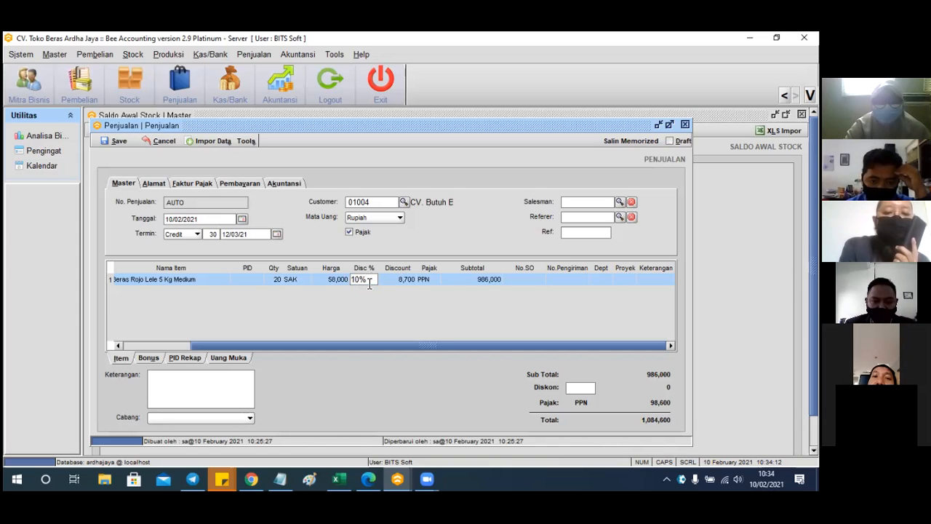
{"action": "type", "text": "+5%"}
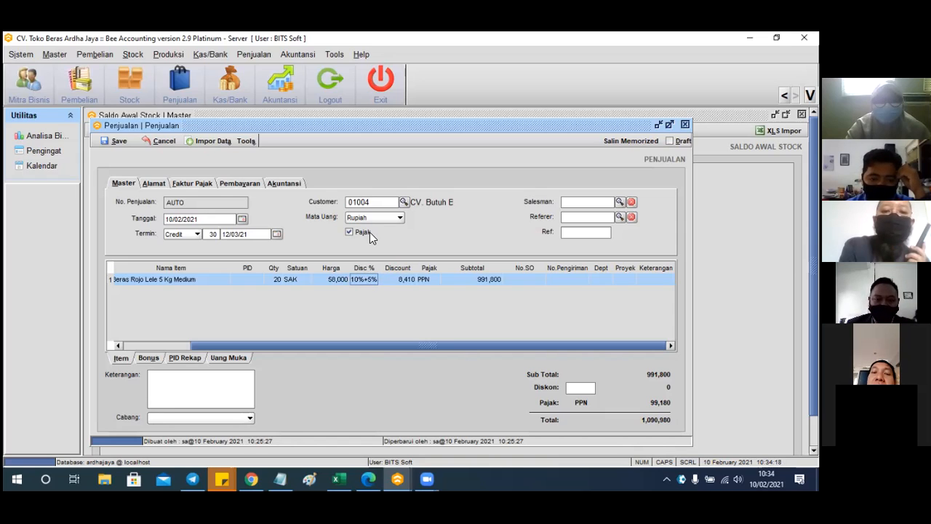
Untick Pajak so PPN is 0 and the total equals 991,800, then review Diskon and Pembayaran
{"action": "left_click", "coordinate": [356, 231]}
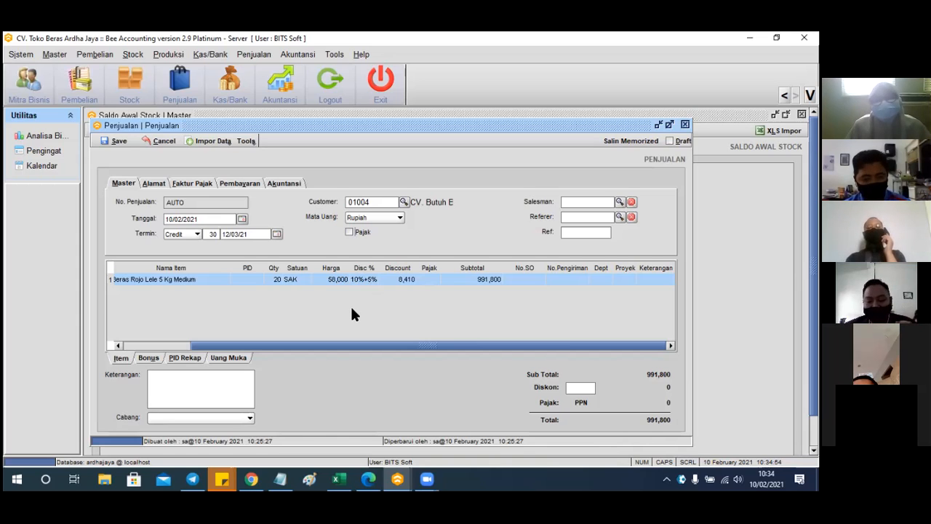
{"action": "left_click", "coordinate": [588, 386]}
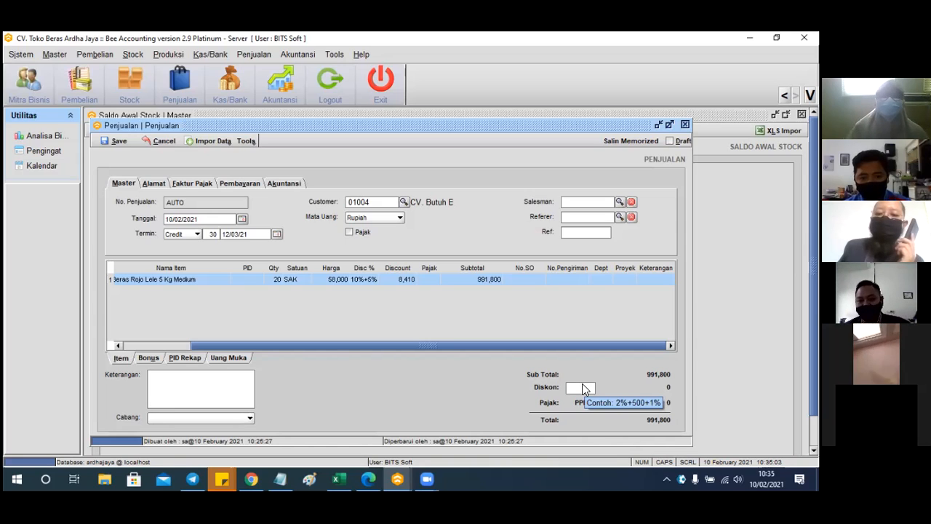
{"action": "left_click", "coordinate": [360, 280]}
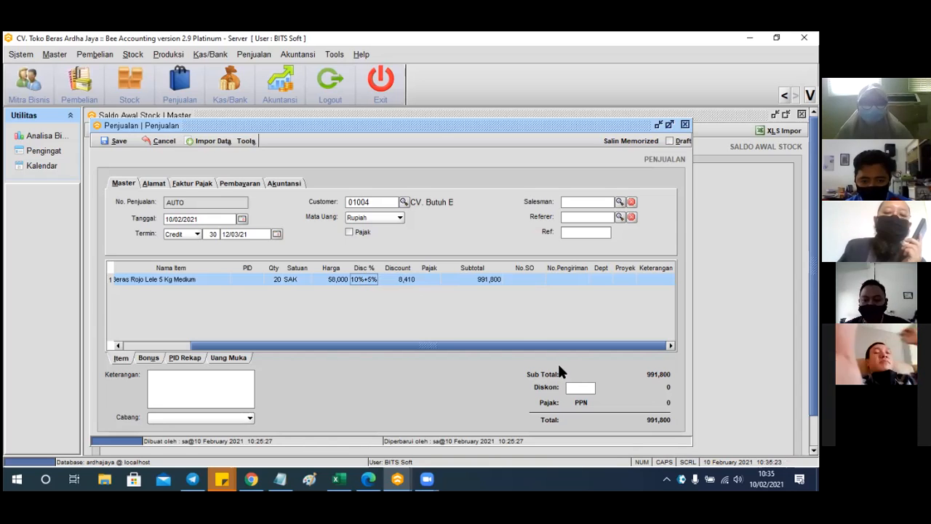
{"action": "left_click", "coordinate": [580, 385]}
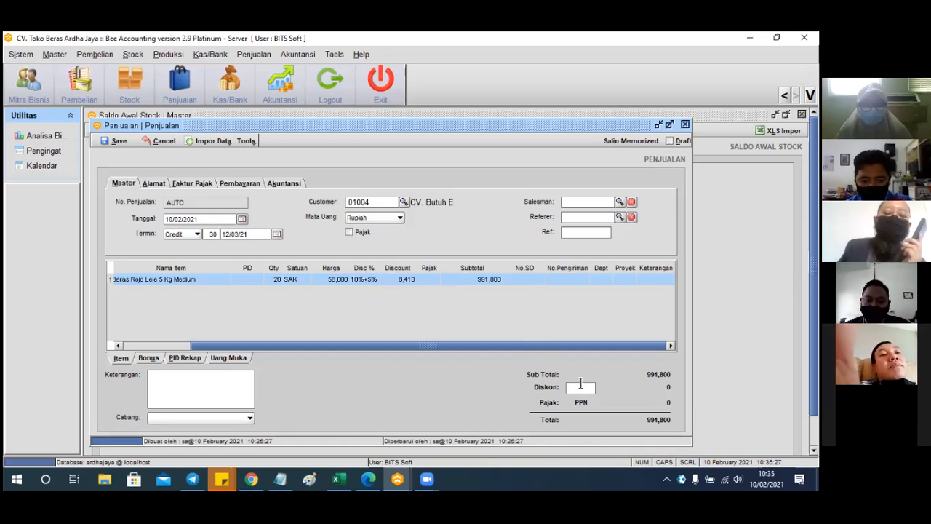
{"action": "left_click", "coordinate": [368, 281]}
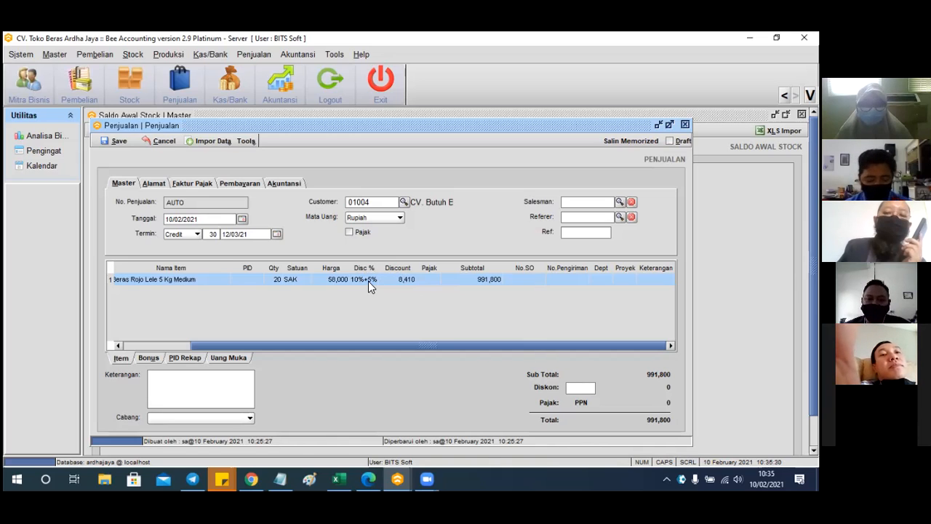
{"action": "left_click", "coordinate": [257, 183]}
{"action": "left_click", "coordinate": [133, 183]}
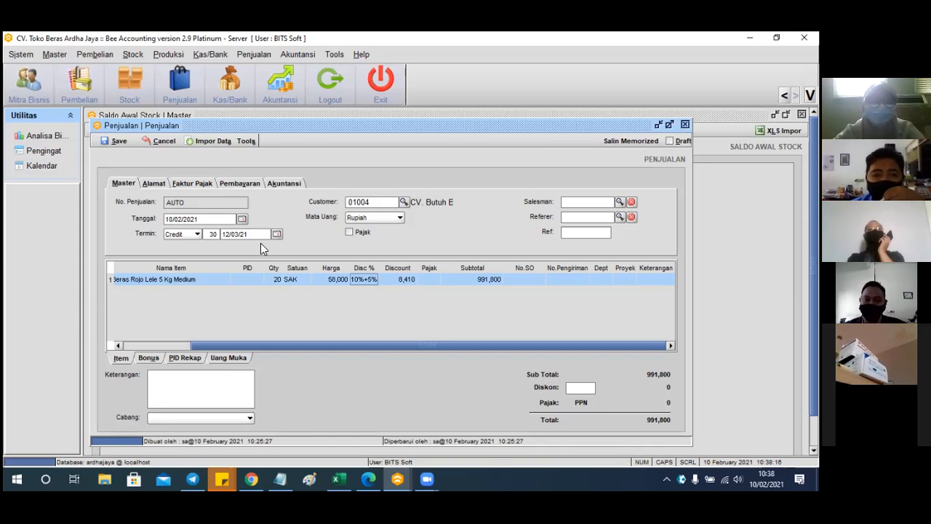
Create a new promotion from Penjualan > Promosi, with the period starting 03/02/2021
{"action": "left_click", "coordinate": [262, 53]}
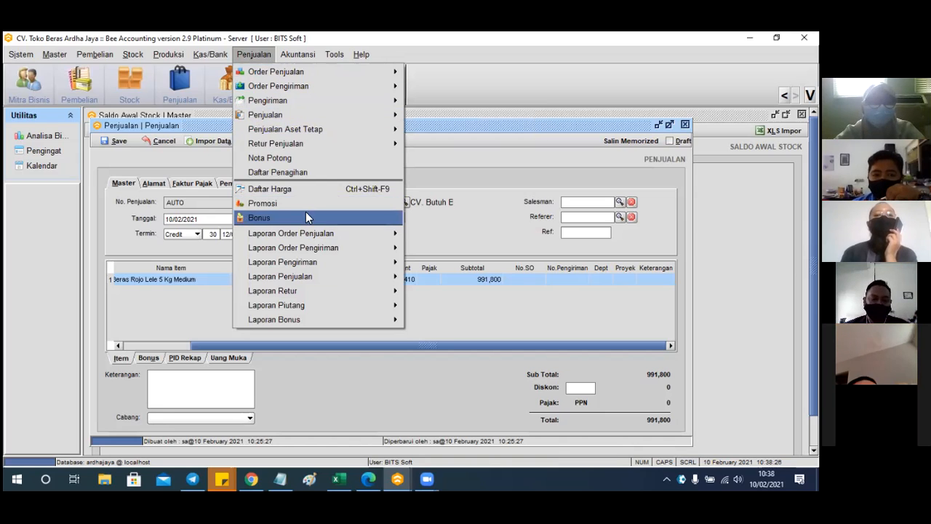
{"action": "left_click", "coordinate": [266, 207]}
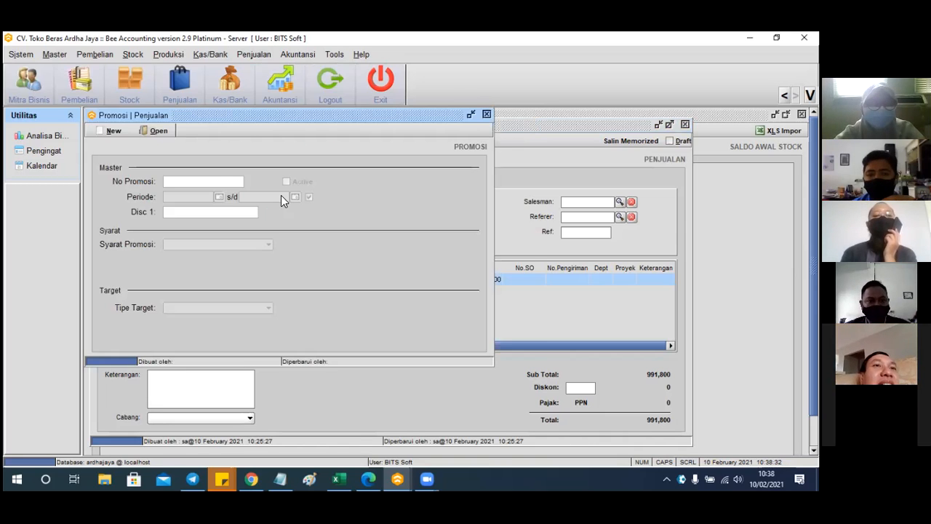
{"action": "left_click", "coordinate": [111, 131]}
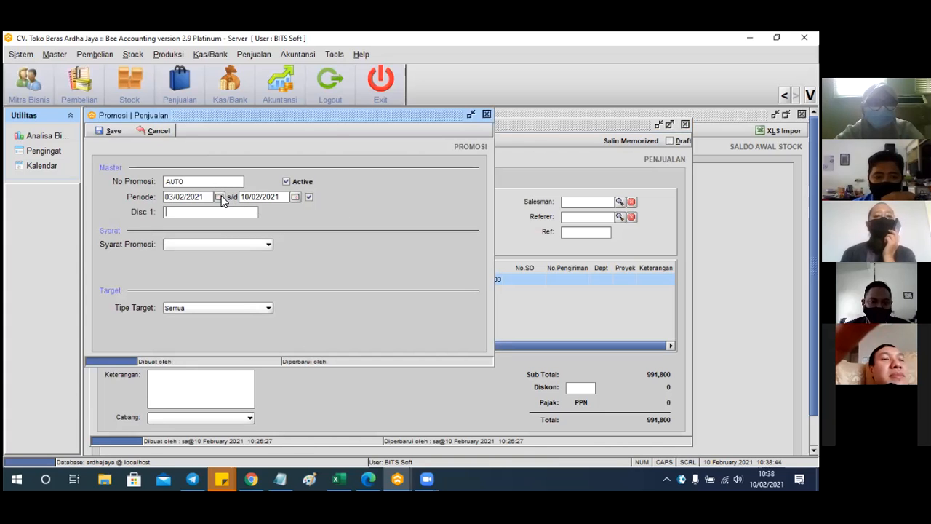
Set the promotion end date to 28/02/2021 and the discount to 10%
{"action": "left_click", "coordinate": [296, 197]}
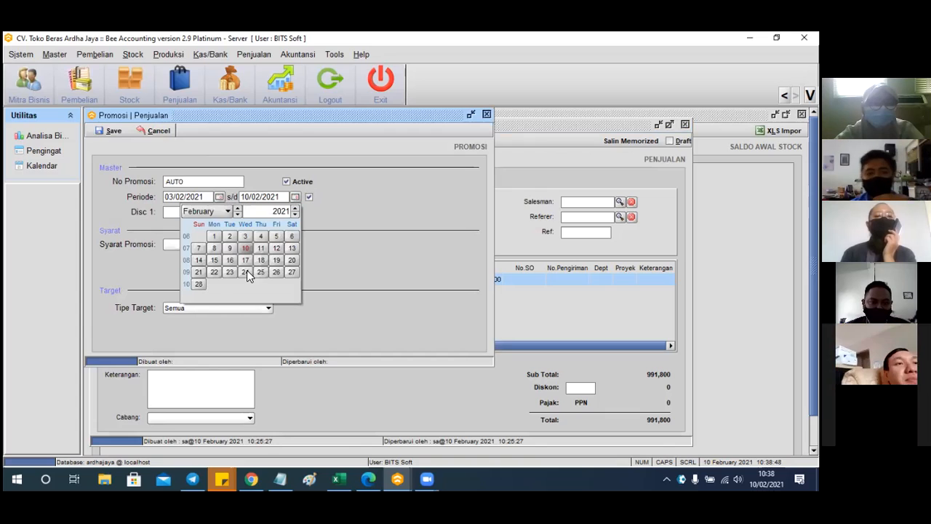
{"action": "left_click", "coordinate": [199, 284]}
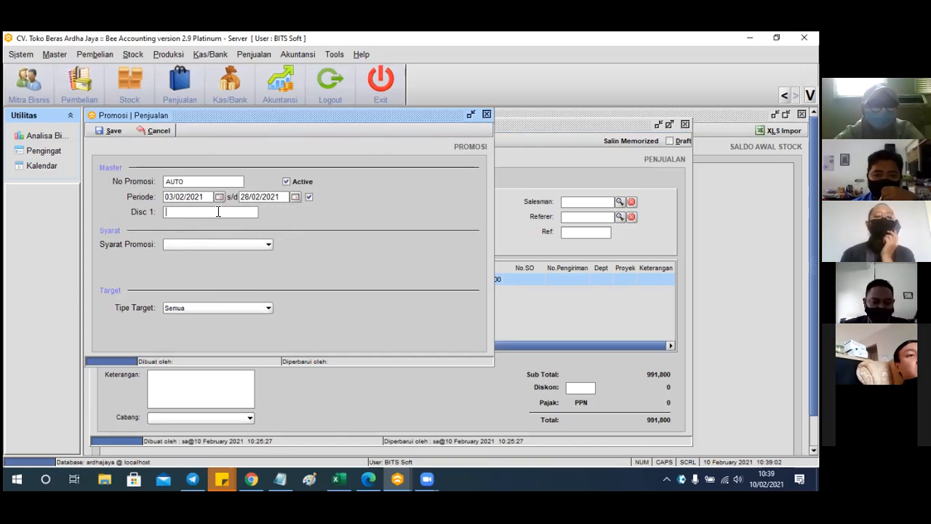
{"action": "type", "text": "10"}
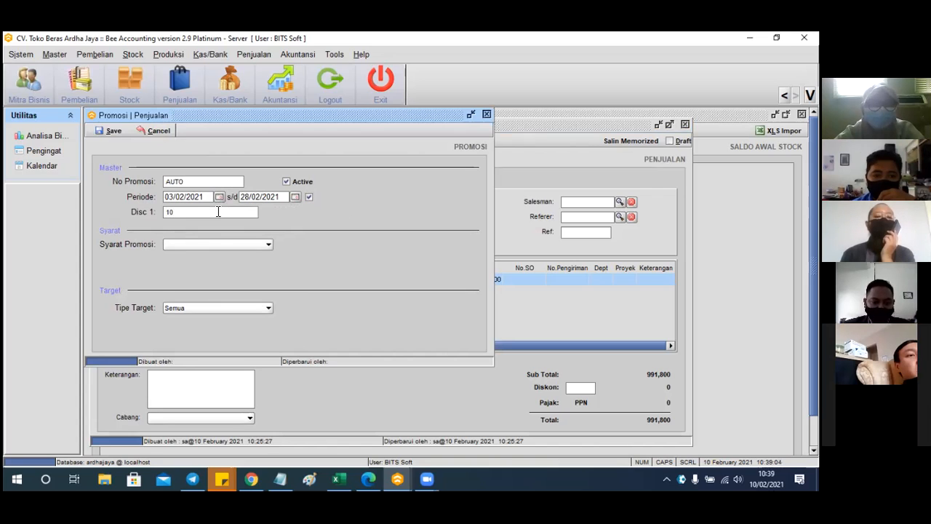
{"action": "type", "text": "%"}
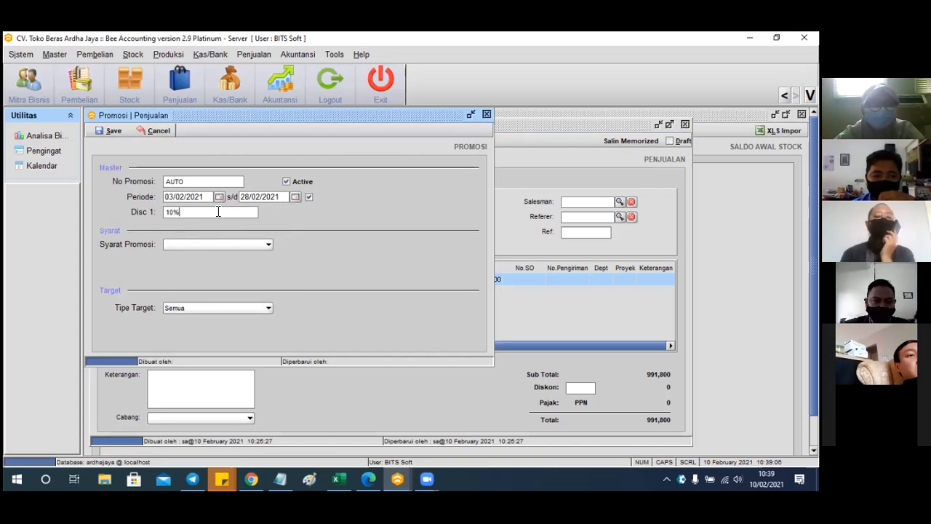
Require a Total Faktur of at least 2,000,000 and target Mitra Bisnis
{"action": "left_click", "coordinate": [245, 245]}
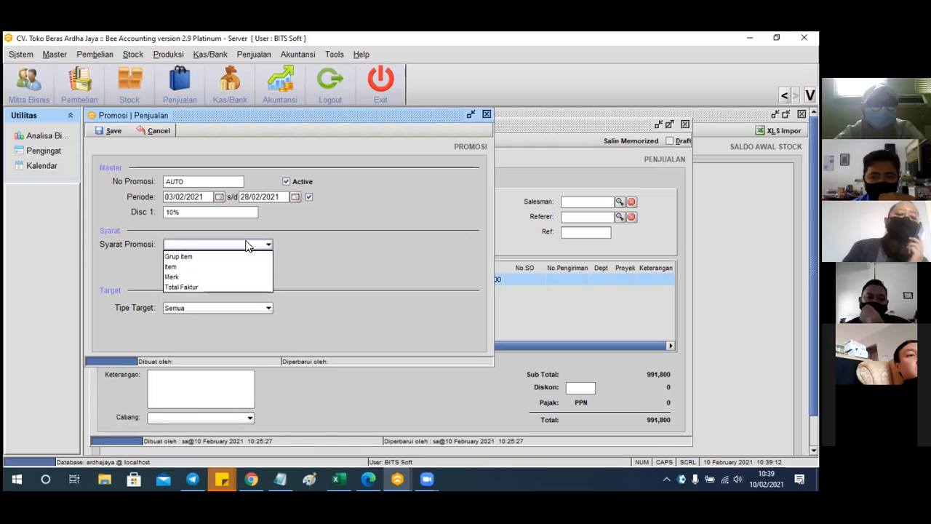
{"action": "left_click", "coordinate": [207, 285]}
{"action": "left_click", "coordinate": [247, 275]}
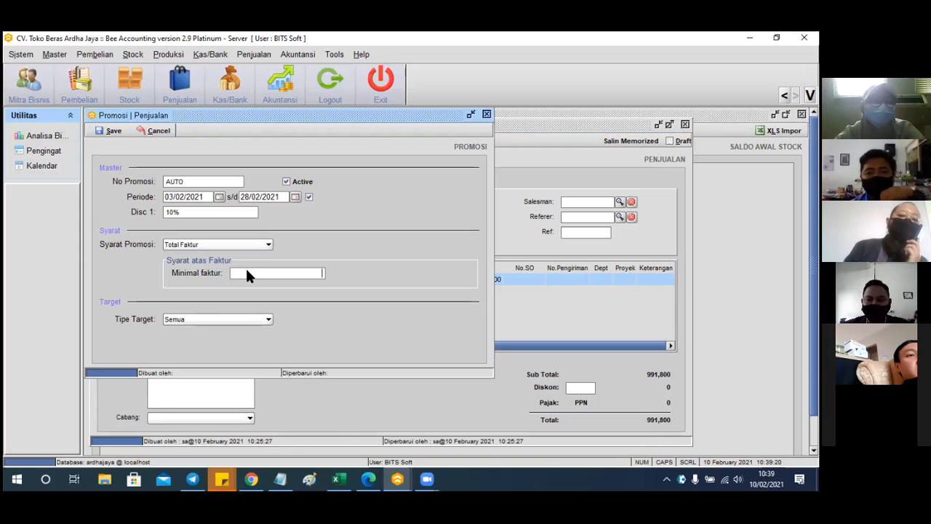
{"action": "type", "text": "2000000"}
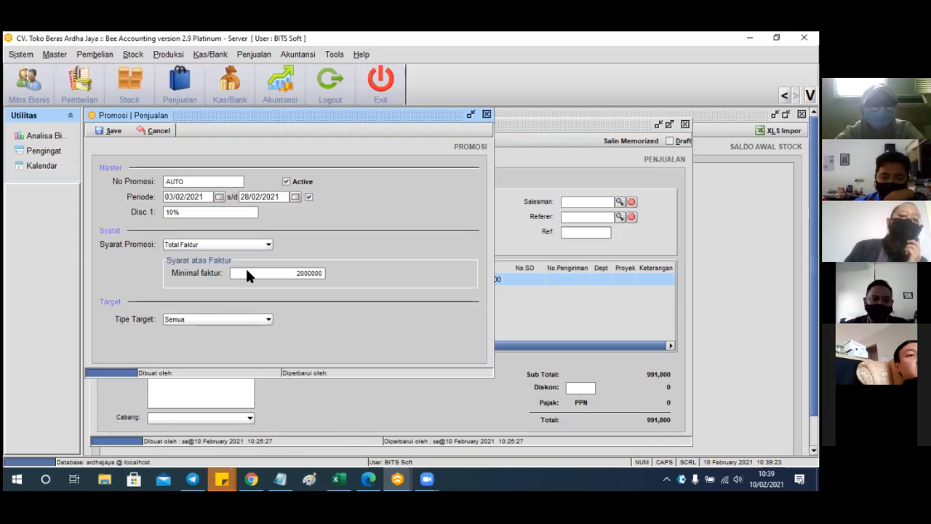
{"action": "left_click", "coordinate": [231, 318]}
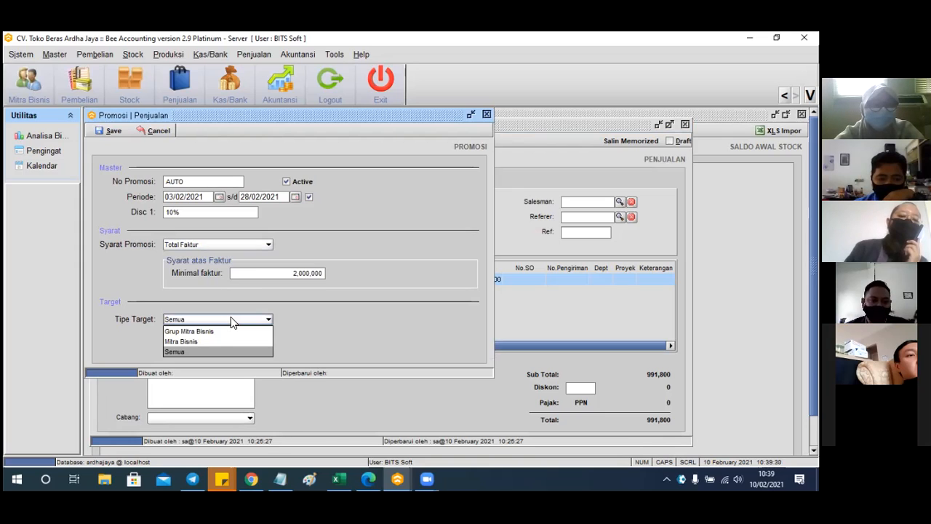
{"action": "left_click", "coordinate": [191, 341]}
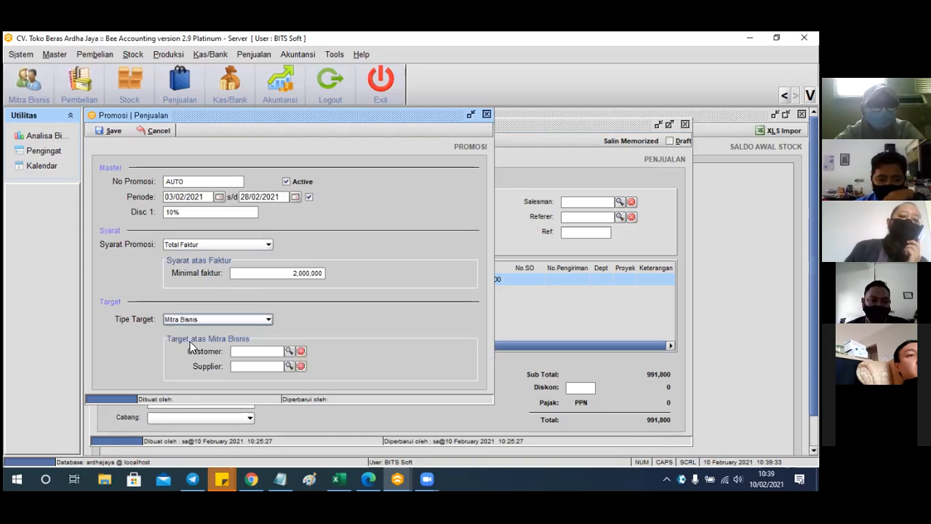
Set customer 01004 CV. Butuh Beras Pangan, leave supplier empty, and save as PRM00001001
{"action": "left_click", "coordinate": [289, 351]}
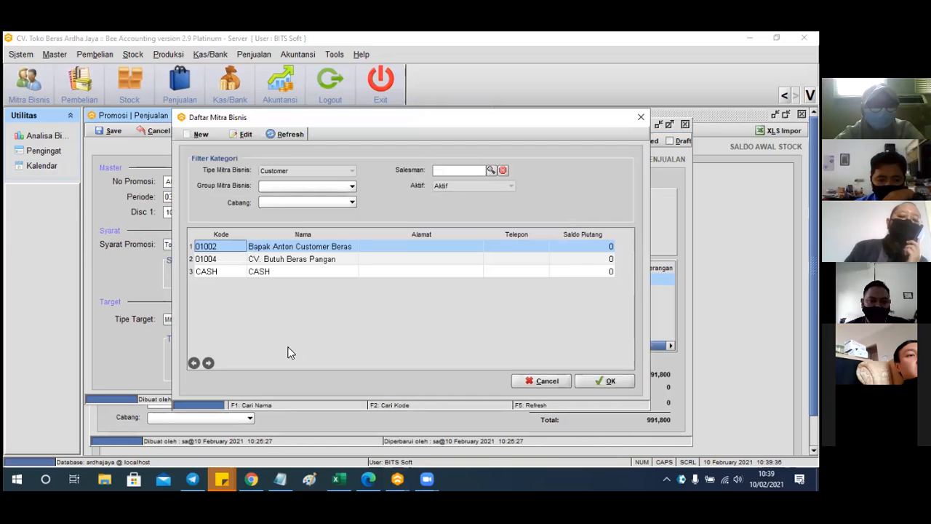
{"action": "left_click", "coordinate": [311, 259]}
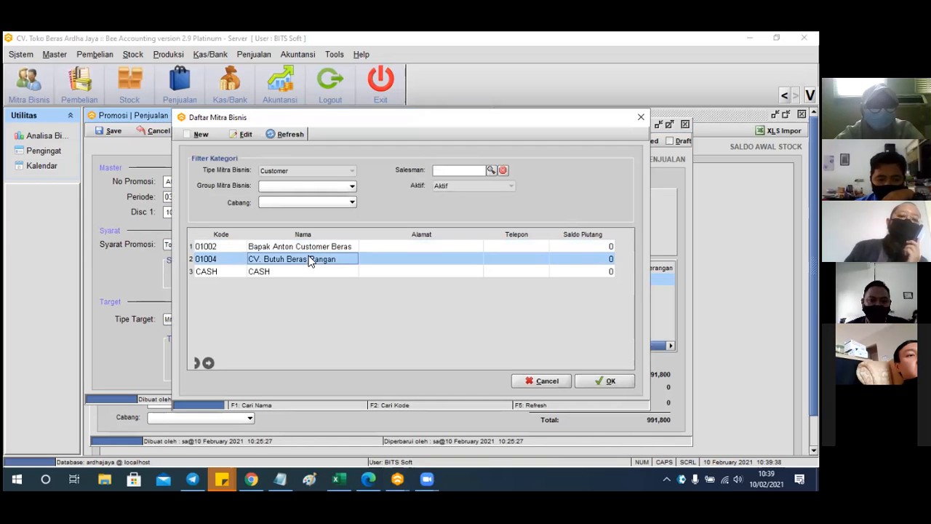
{"action": "left_click", "coordinate": [605, 379]}
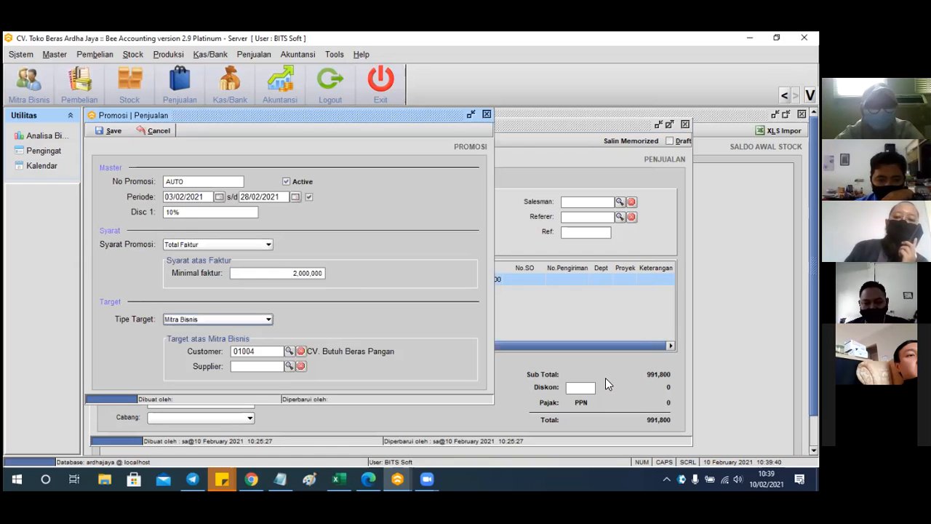
{"action": "left_click", "coordinate": [289, 367]}
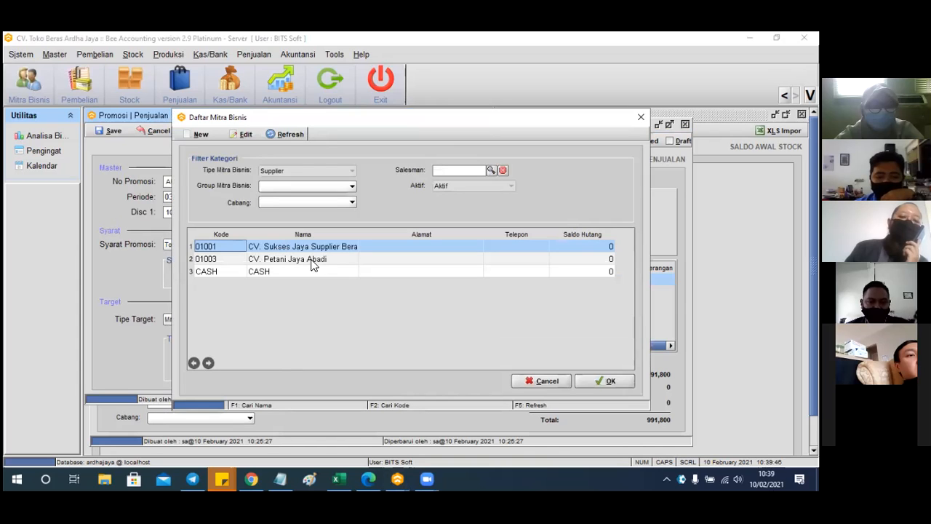
{"action": "left_click", "coordinate": [541, 381]}
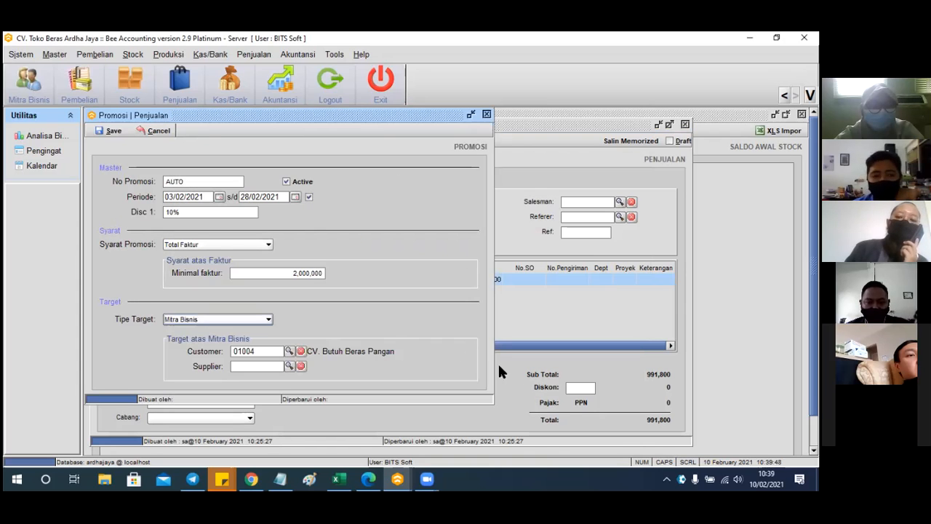
{"action": "left_click", "coordinate": [114, 133]}
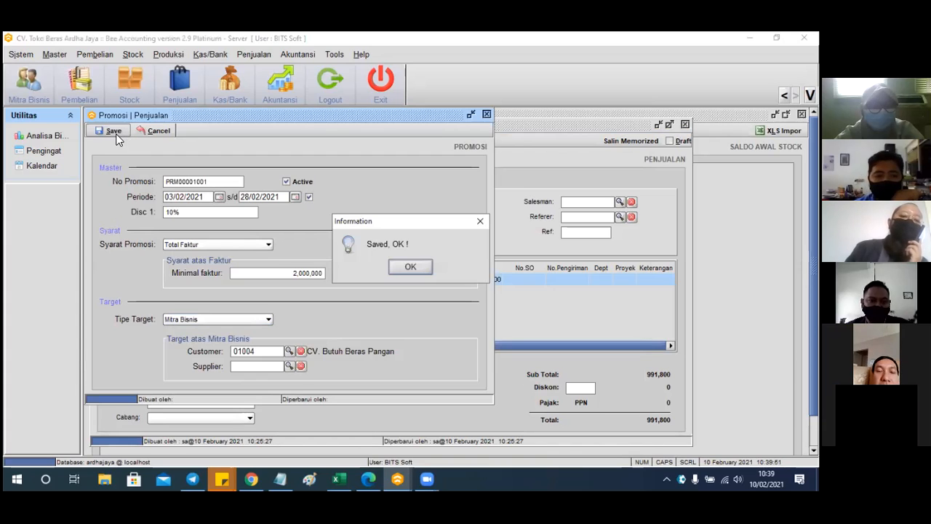
Close the promotion window and discard the sales invoice without saving
{"action": "left_click", "coordinate": [408, 267]}
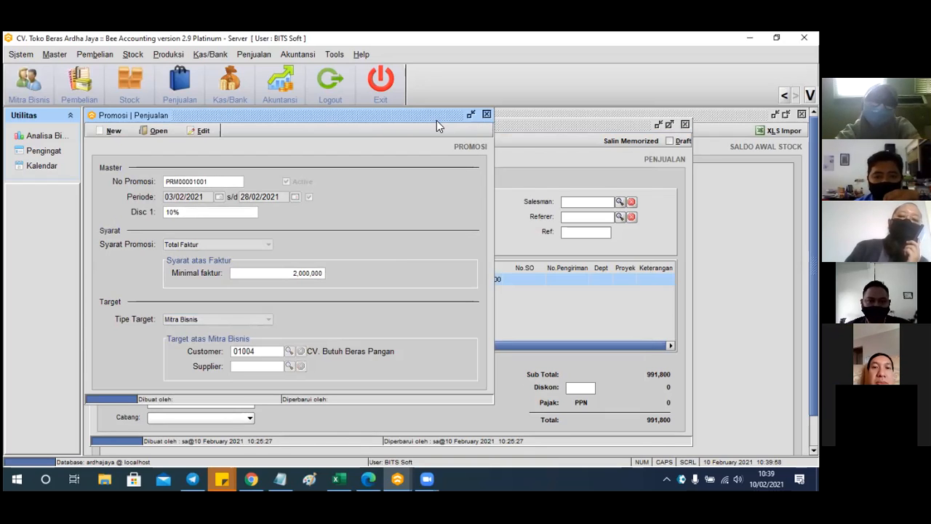
{"action": "left_click", "coordinate": [487, 115]}
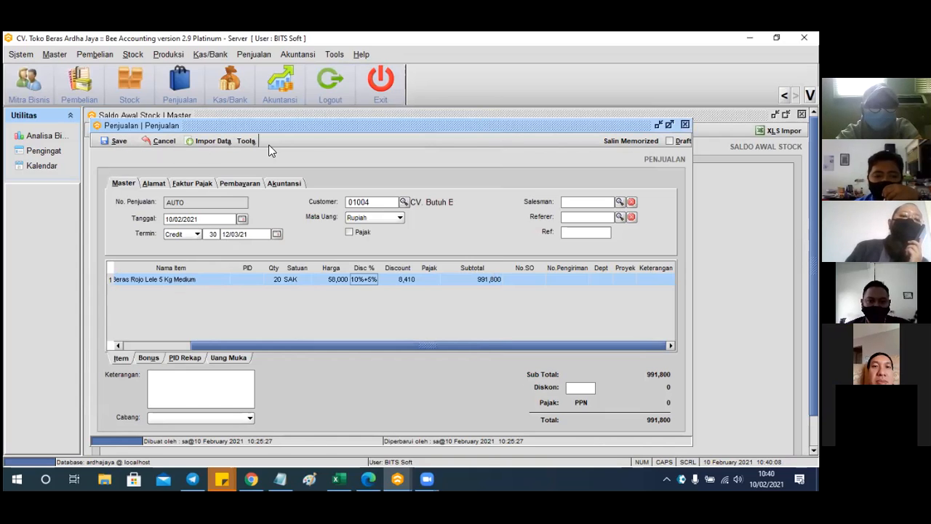
{"action": "left_click_drag", "start_coordinate": [563, 129], "coordinate": [512, 175]}
{"action": "left_click", "coordinate": [634, 170]}
{"action": "left_click", "coordinate": [411, 266]}
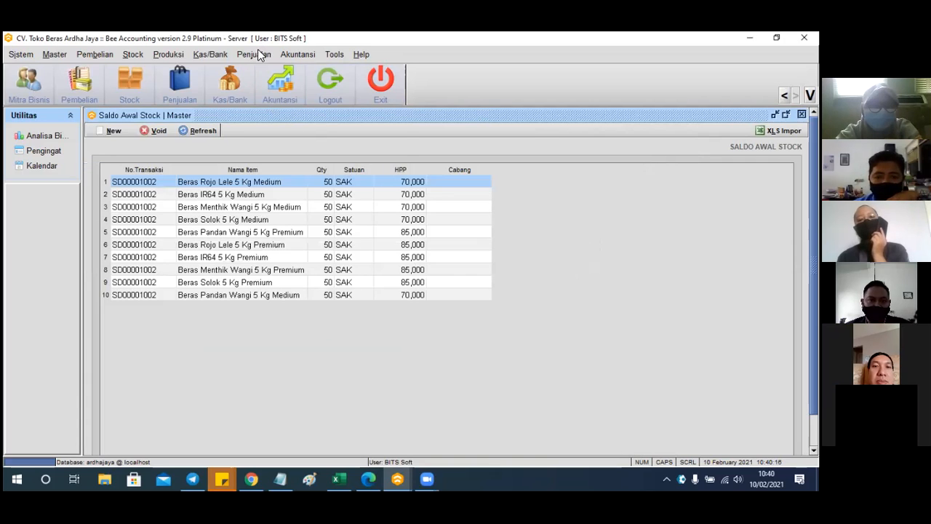
{"action": "left_click", "coordinate": [256, 58]}
Start a new sales invoice for customer 01004 CV. Butuh Beras Pangan
{"action": "mouse_move", "coordinate": [270, 118]}
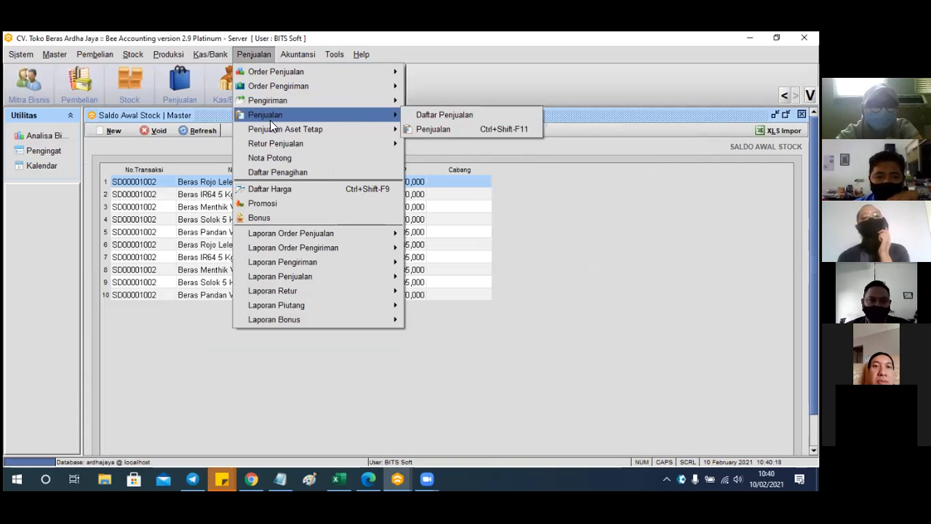
{"action": "left_click", "coordinate": [435, 130]}
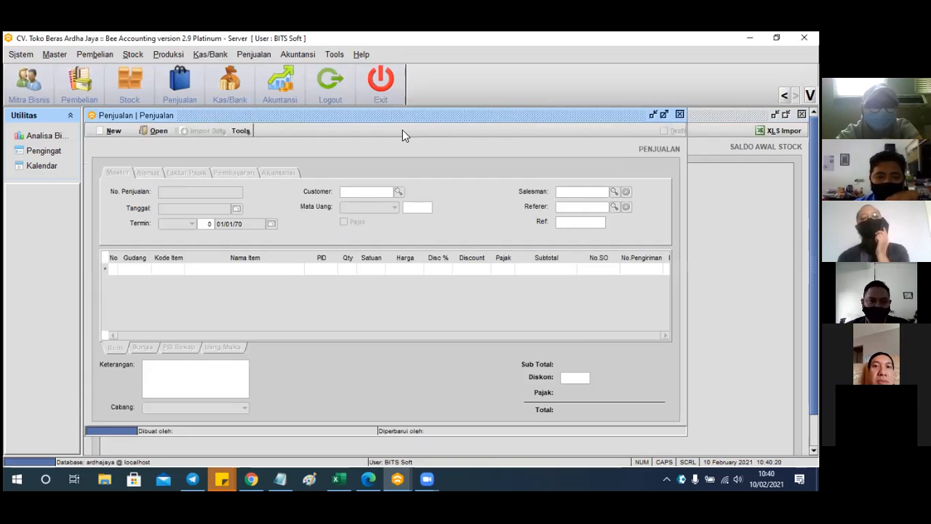
{"action": "left_click", "coordinate": [117, 131]}
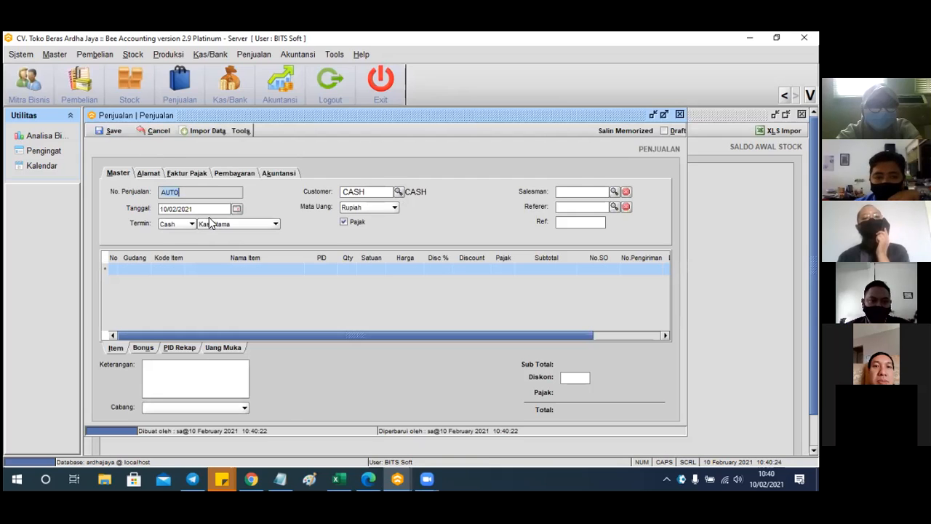
{"action": "left_click", "coordinate": [398, 192]}
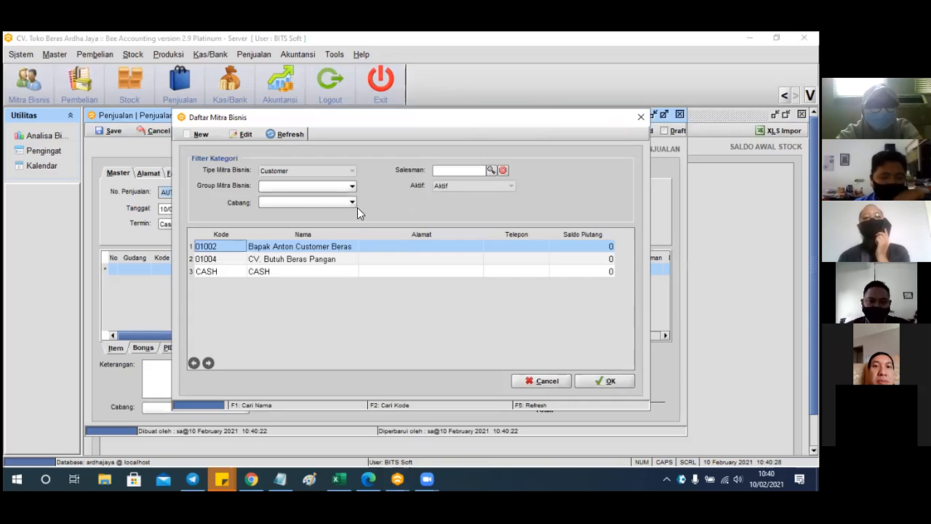
{"action": "left_click", "coordinate": [303, 260]}
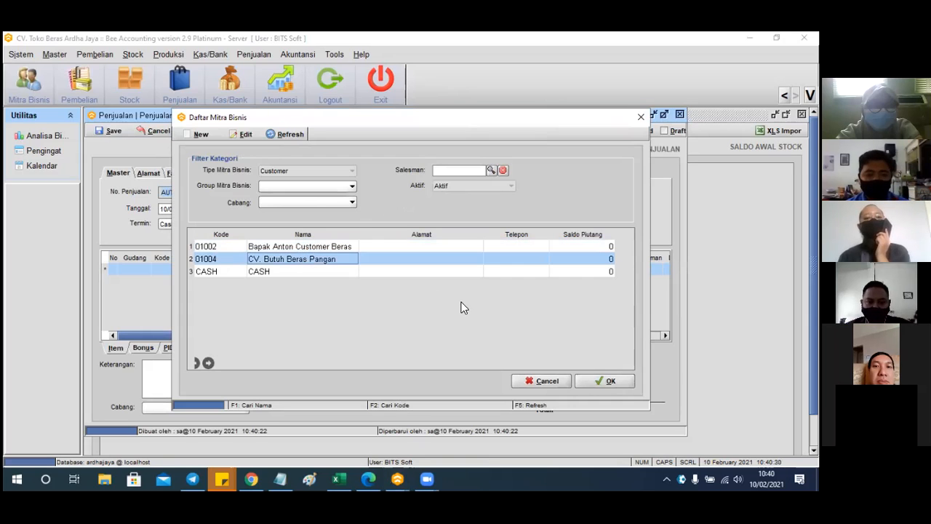
{"action": "left_click", "coordinate": [597, 383]}
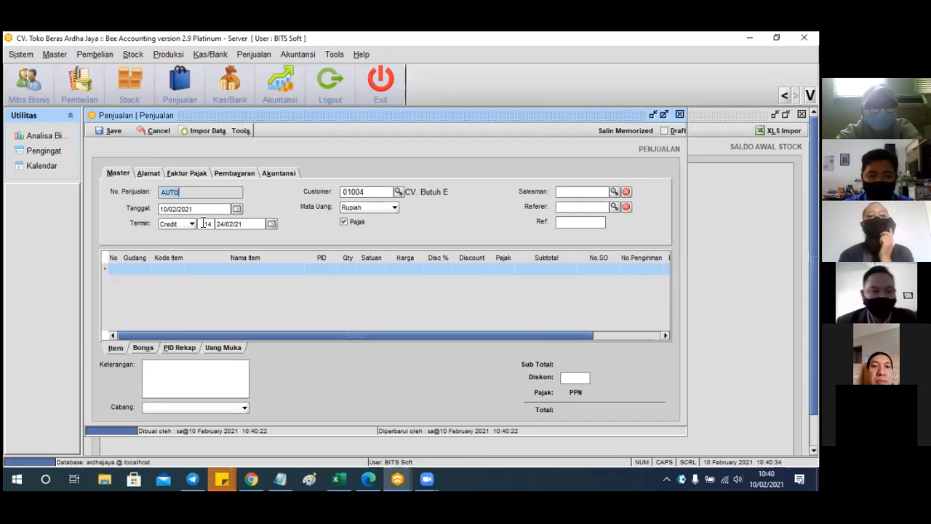
Turn off tax, set a 30-day credit term due 12/03/21, and begin line one in warehouse 01
{"action": "left_click", "coordinate": [343, 223]}
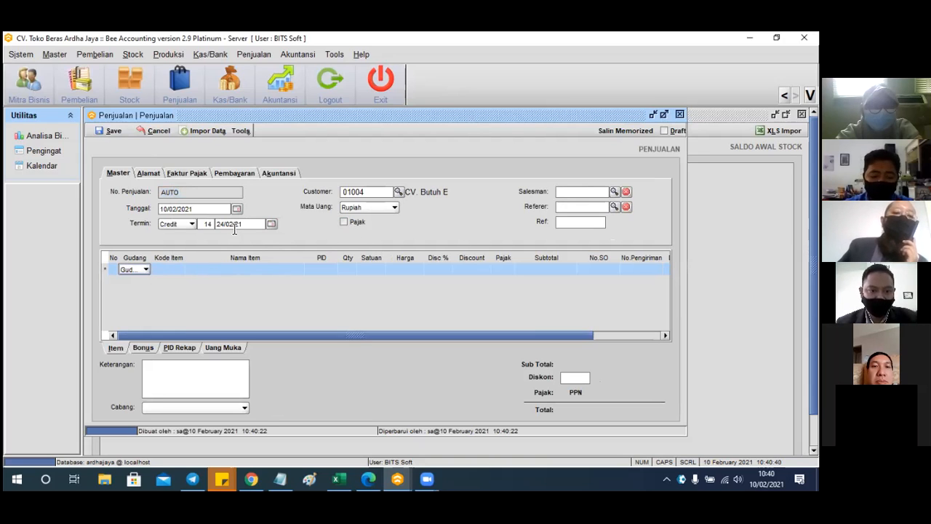
{"action": "double_click", "coordinate": [211, 223]}
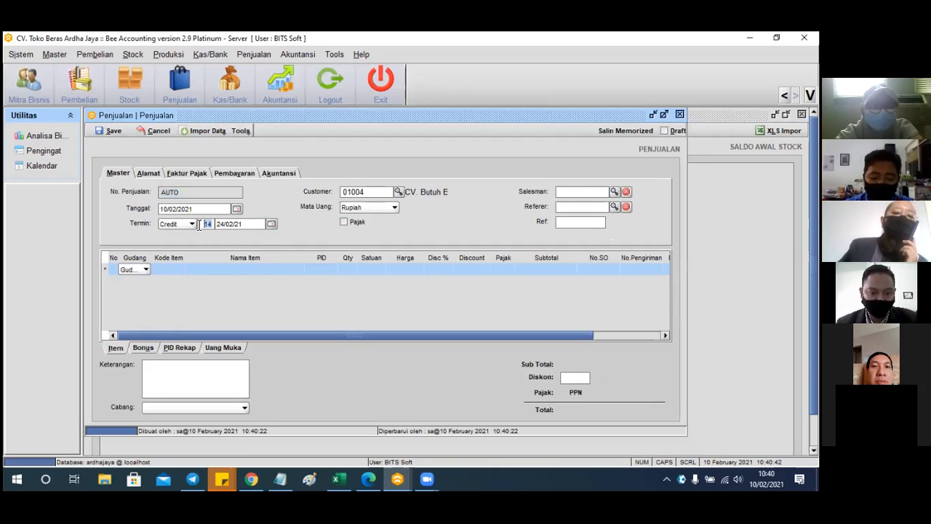
{"action": "type", "text": "30"}
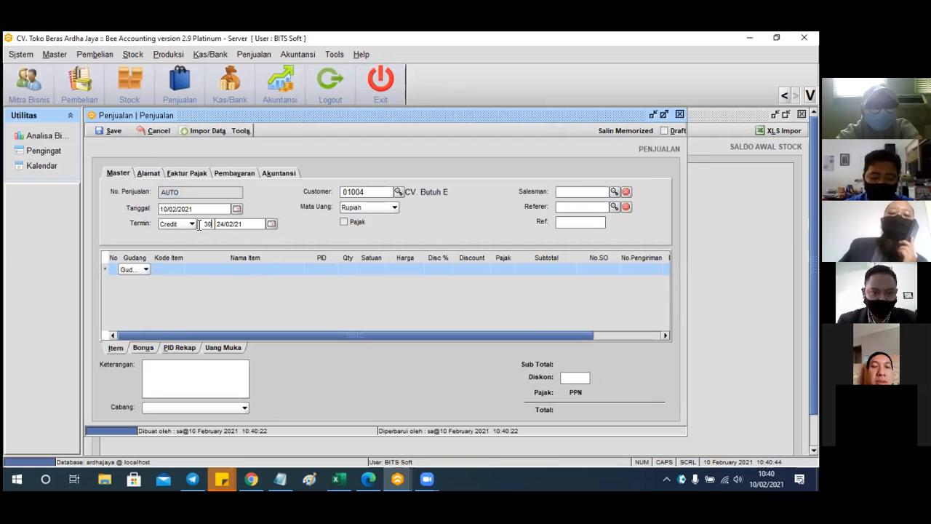
{"action": "key", "text": "Tab"}
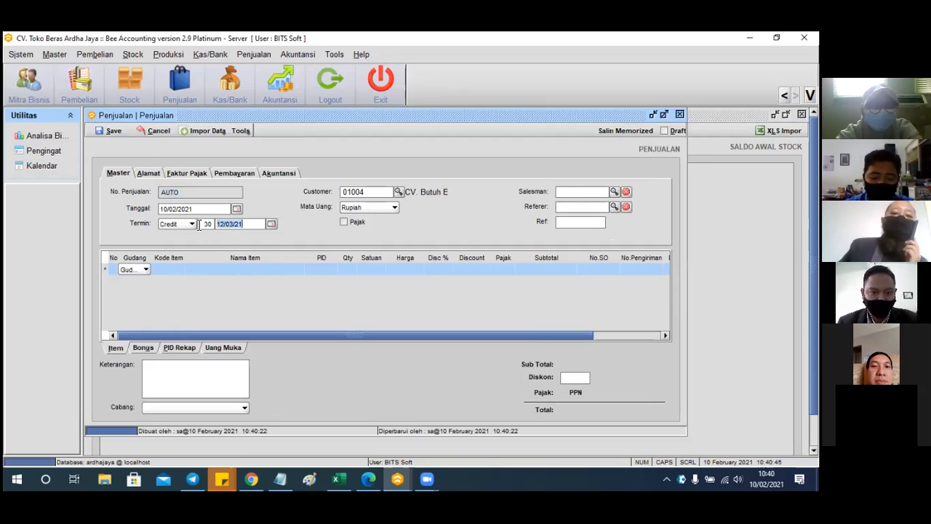
{"action": "left_click", "coordinate": [179, 269]}
{"action": "left_click", "coordinate": [177, 268]}
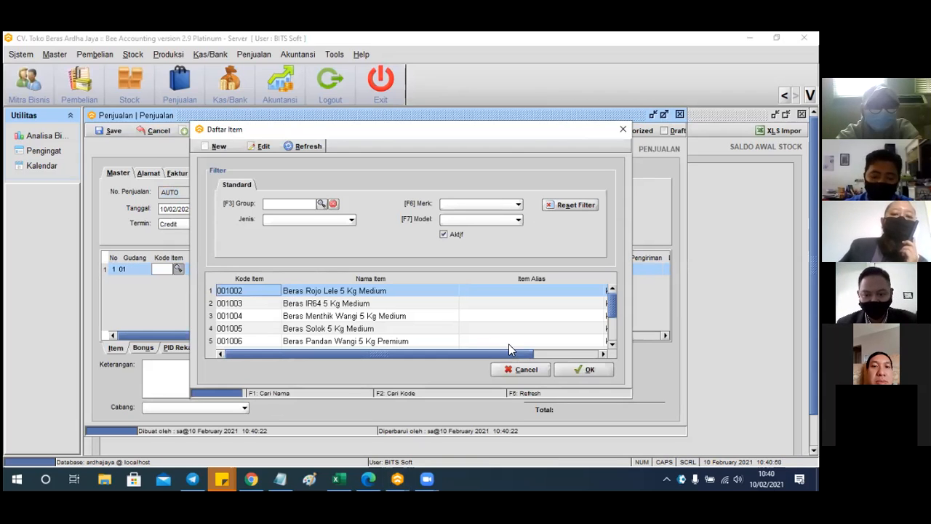
Add Beras Rojo Lele 5 Kg Medium as line one with quantity 100
{"action": "left_click", "coordinate": [577, 374]}
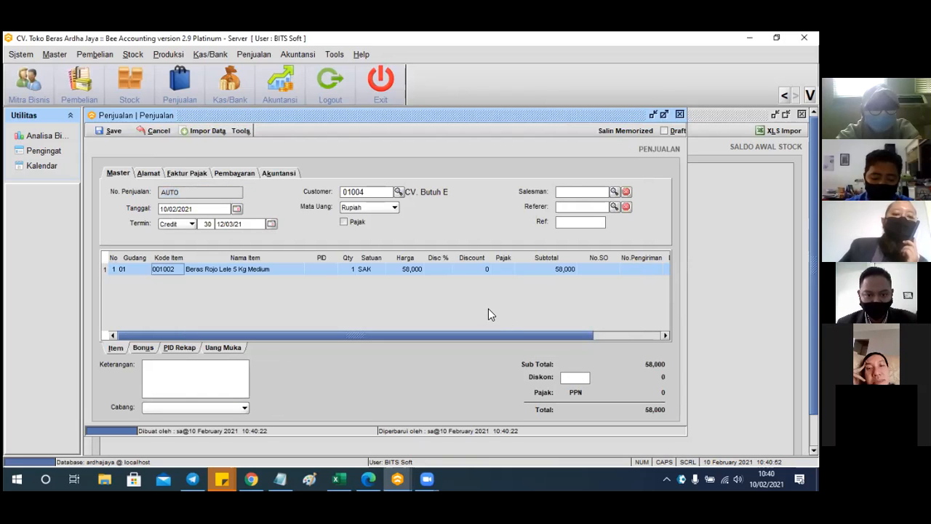
{"action": "left_click", "coordinate": [345, 270]}
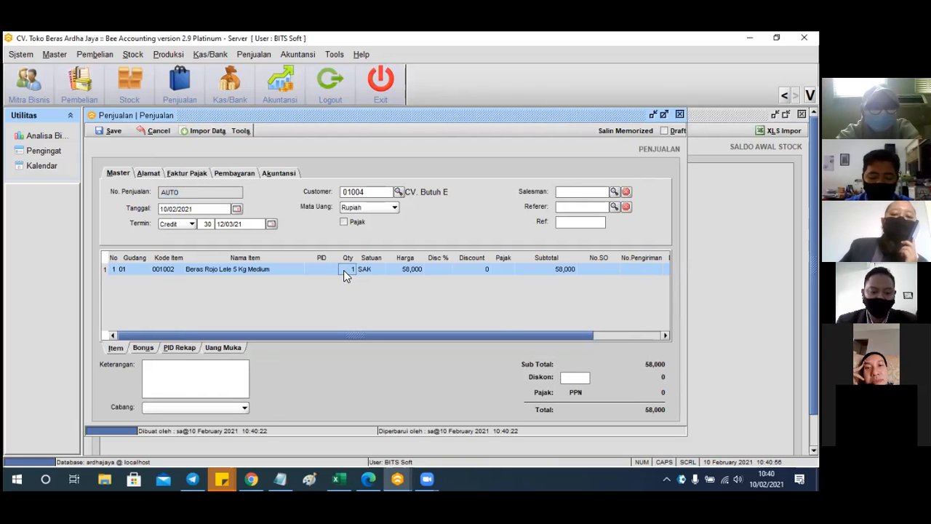
{"action": "type", "text": "100"}
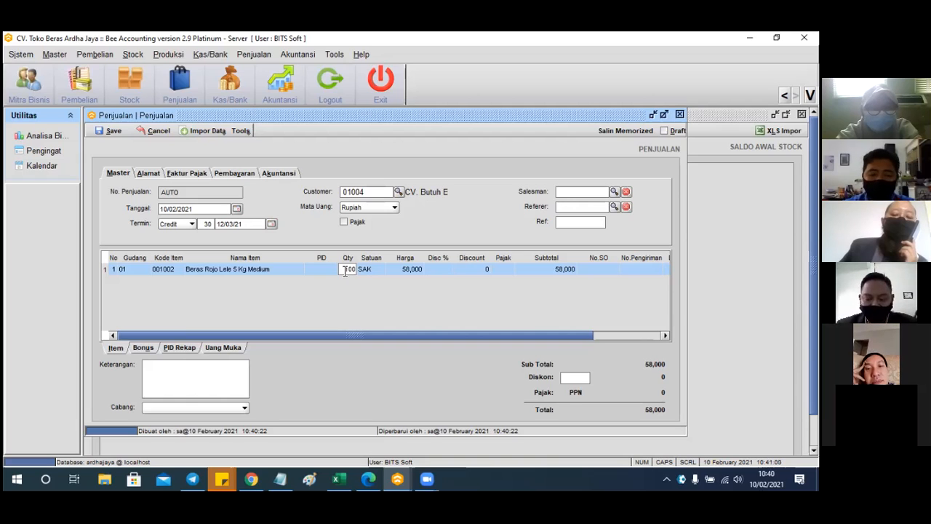
{"action": "key", "text": "Return"}
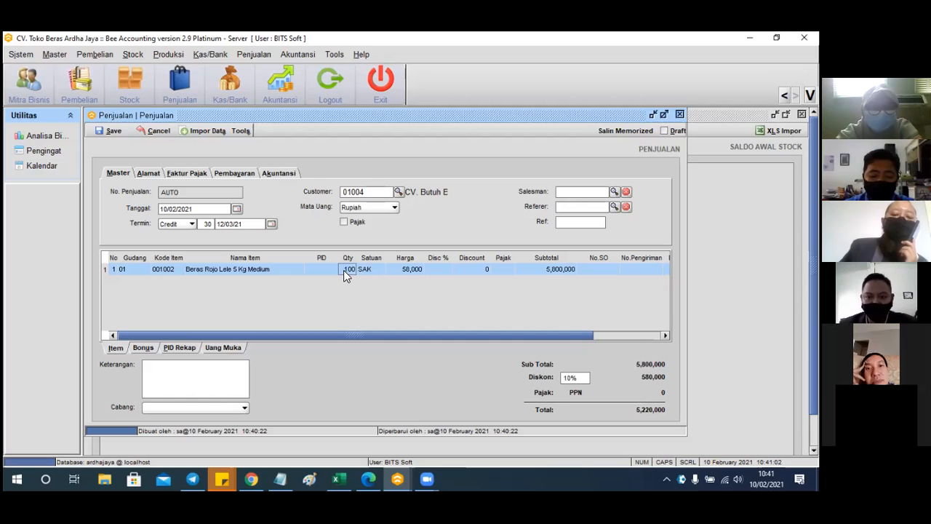
{"action": "left_click_drag", "start_coordinate": [375, 332], "coordinate": [460, 345]}
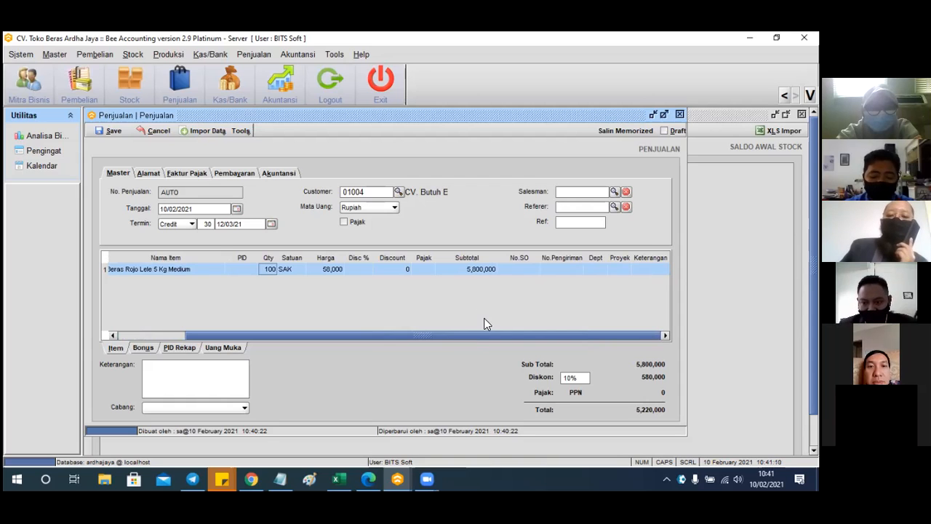
Clear the 10% invoice-wide Diskon so the 5,800,000 total is undiscounted
{"action": "left_click", "coordinate": [579, 377]}
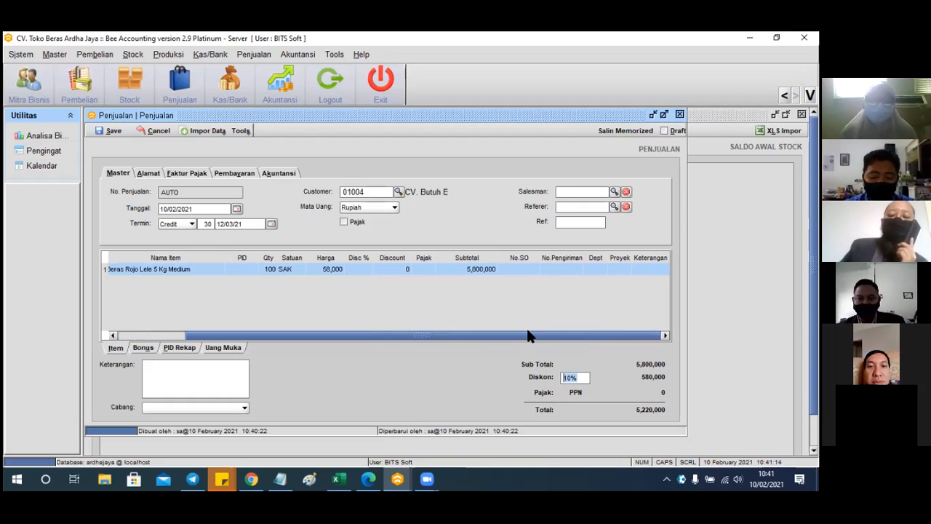
{"action": "left_click", "coordinate": [582, 377]}
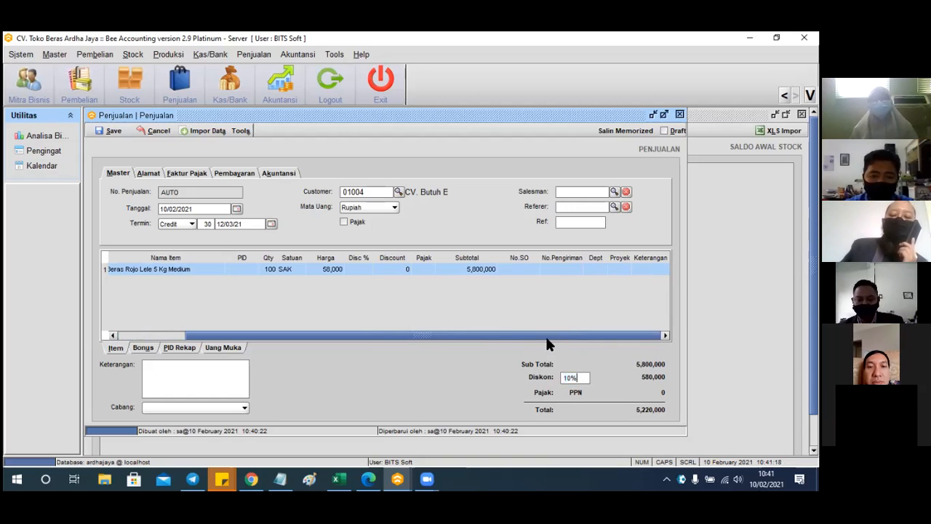
{"action": "key", "text": "BackSpace"}
{"action": "key", "text": "BackSpace"}
{"action": "key", "text": "BackSpace"}
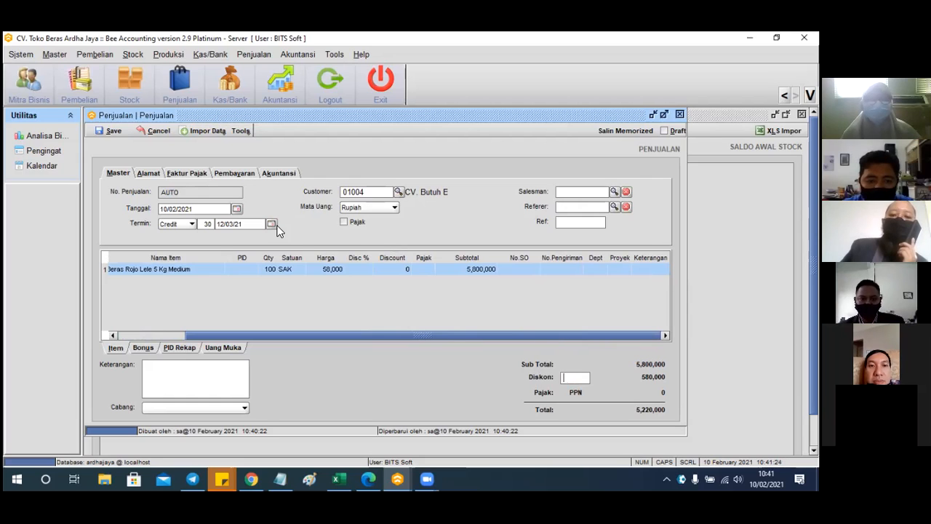
{"action": "left_click", "coordinate": [247, 269]}
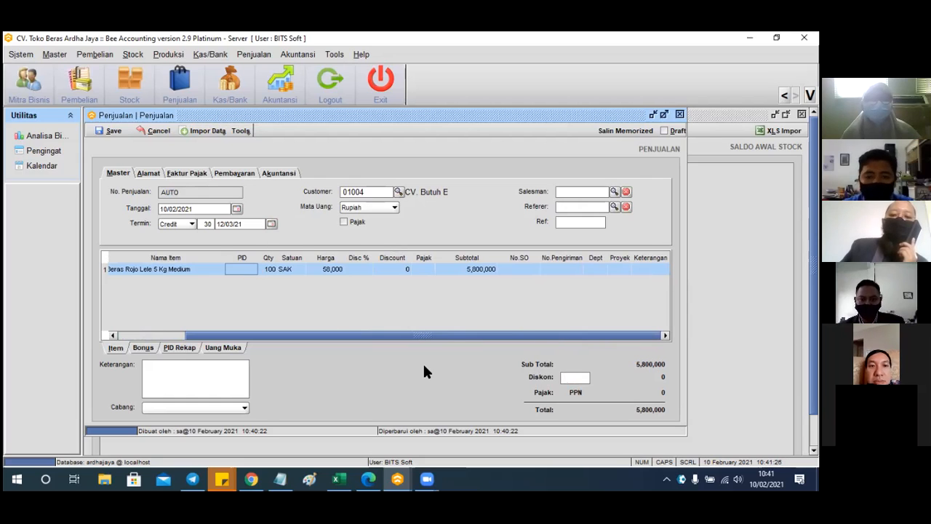
Give the rice line a stacked 10%+5% item discount in its Disc % cell
{"action": "key", "text": "Down"}
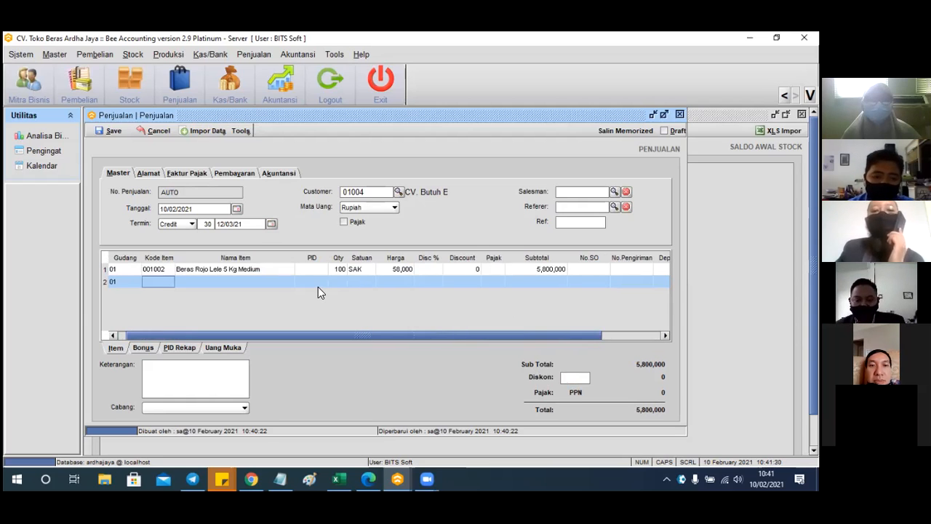
{"action": "left_click", "coordinate": [426, 269]}
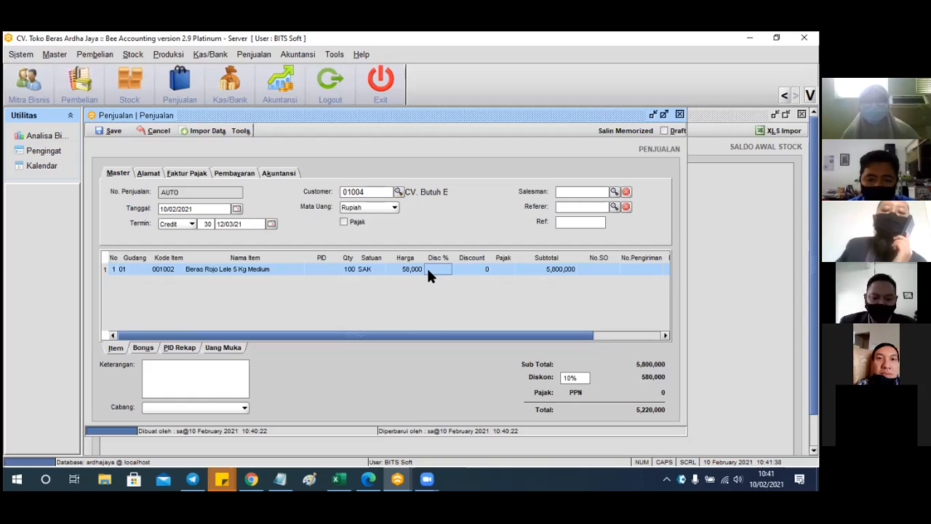
{"action": "type", "text": "10"}
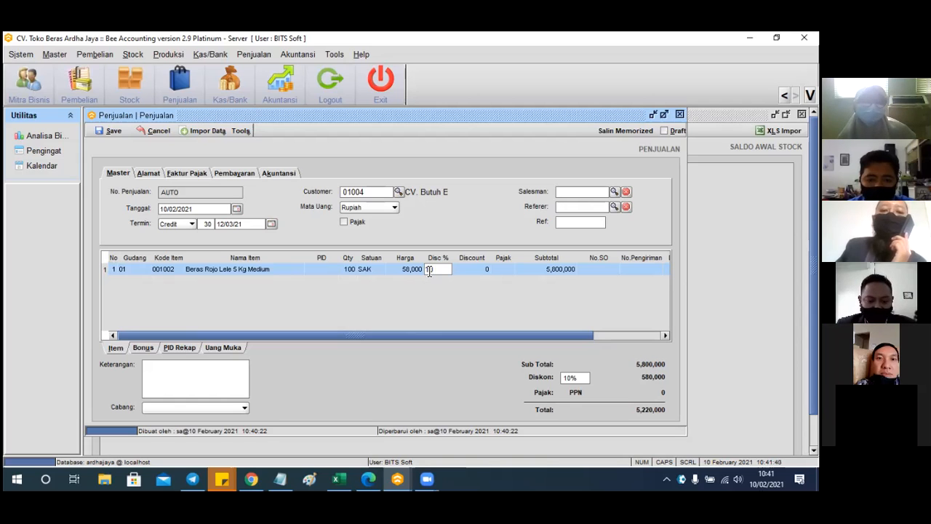
{"action": "type", "text": "%"}
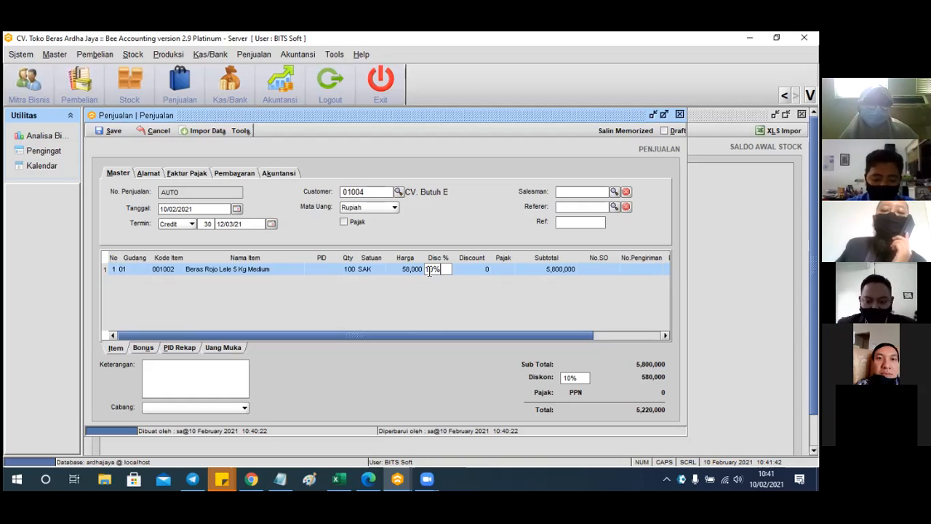
{"action": "type", "text": "+"}
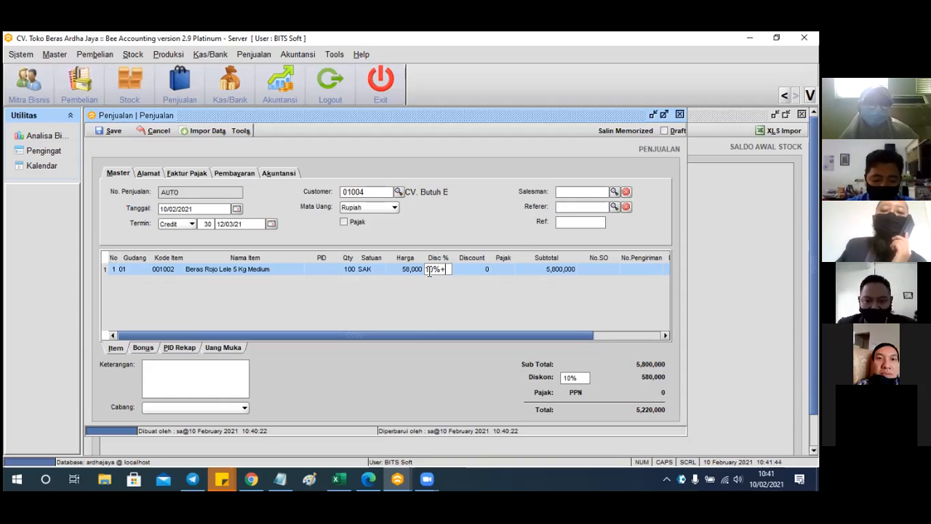
{"action": "type", "text": "5%"}
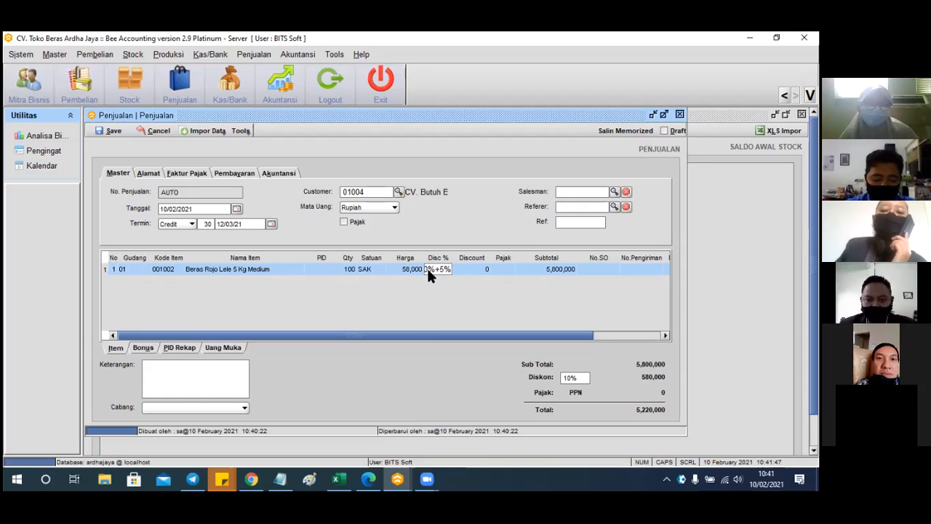
{"action": "key", "text": "Return"}
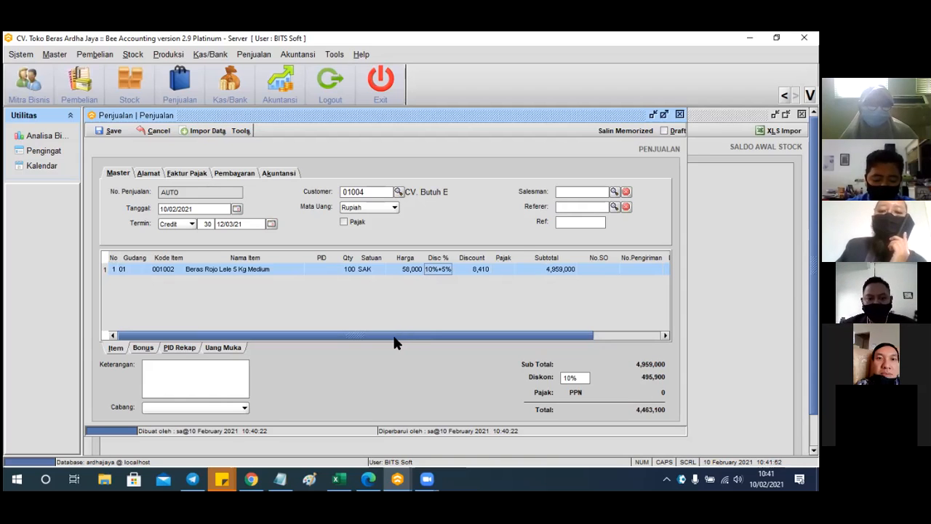
Attempt to save the invoice, then fill the rice line's missing PID with M
{"action": "left_click", "coordinate": [110, 130]}
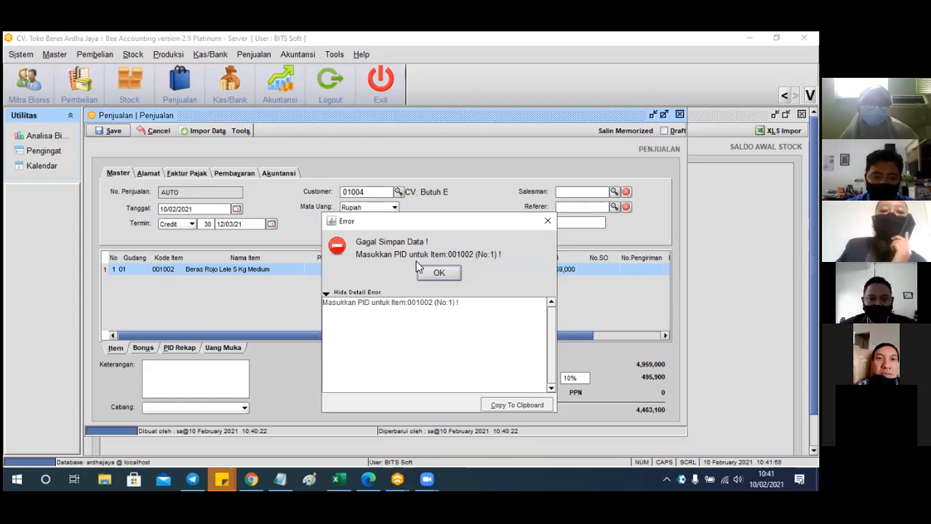
{"action": "left_click", "coordinate": [434, 270]}
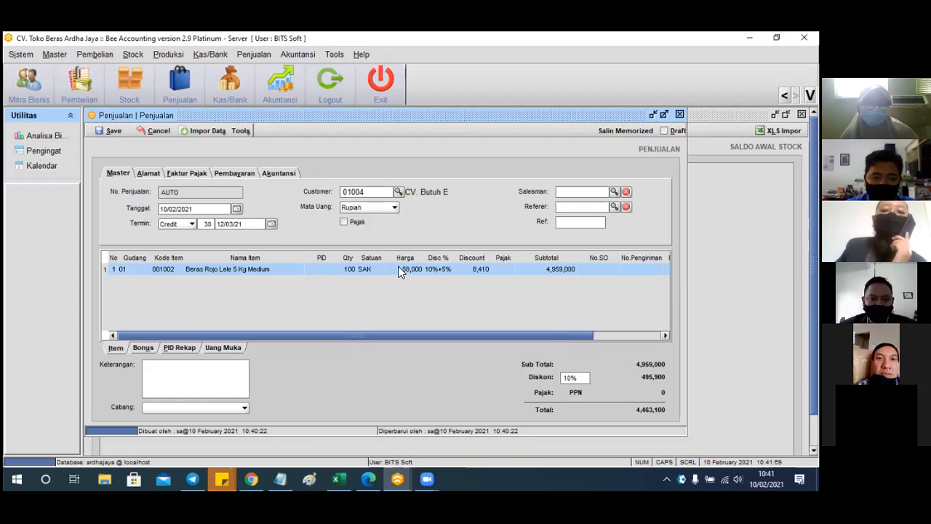
{"action": "left_click", "coordinate": [318, 268]}
{"action": "type", "text": "M"}
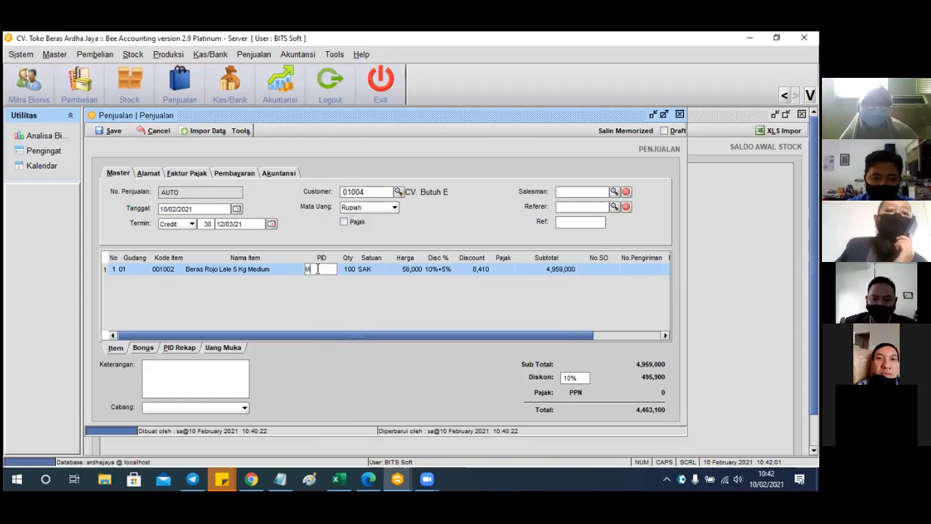
{"action": "key", "text": "Return"}
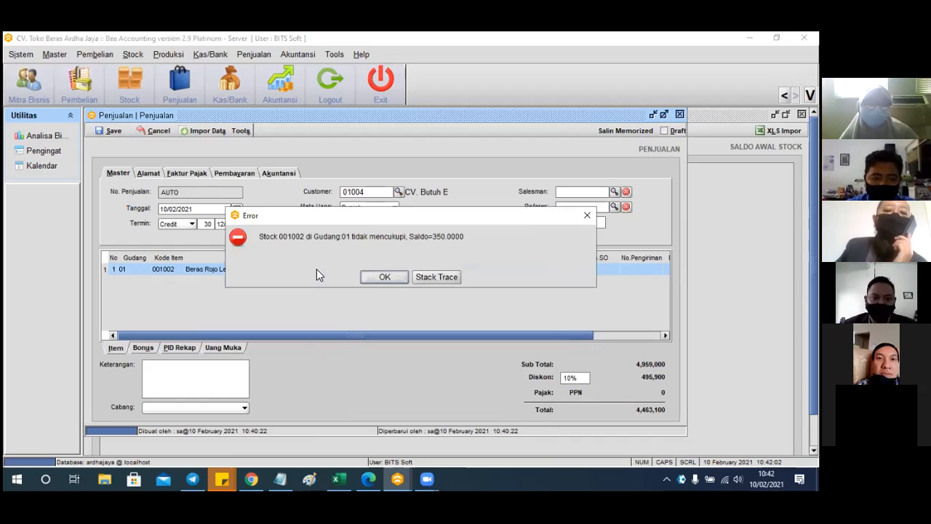
Reduce the rice quantity to 50 after the insufficient-stock warning
{"action": "left_click", "coordinate": [372, 278]}
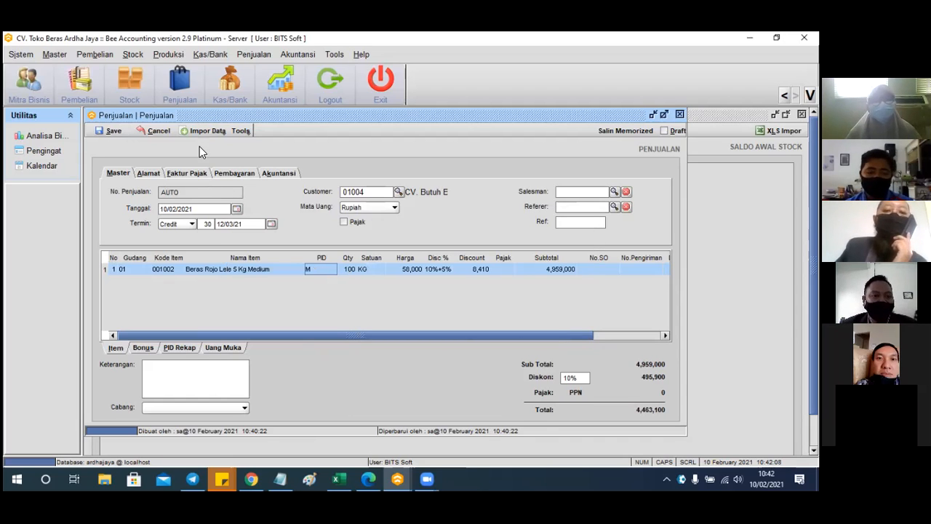
{"action": "left_click", "coordinate": [346, 268]}
{"action": "type", "text": "5"}
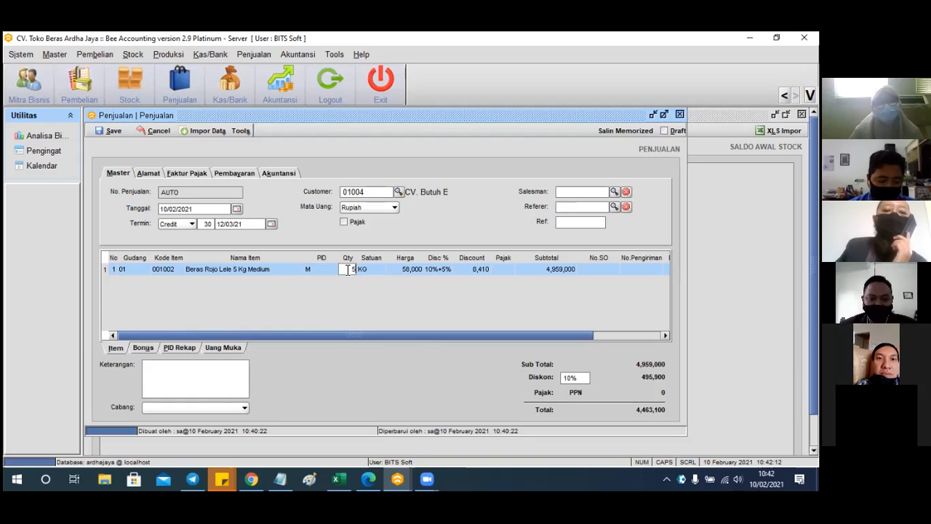
{"action": "type", "text": "0"}
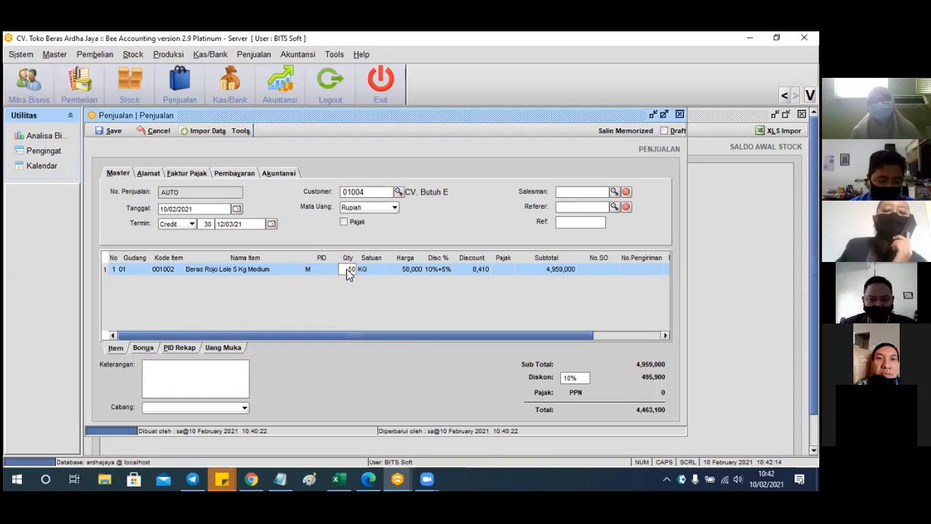
{"action": "key", "text": "Return"}
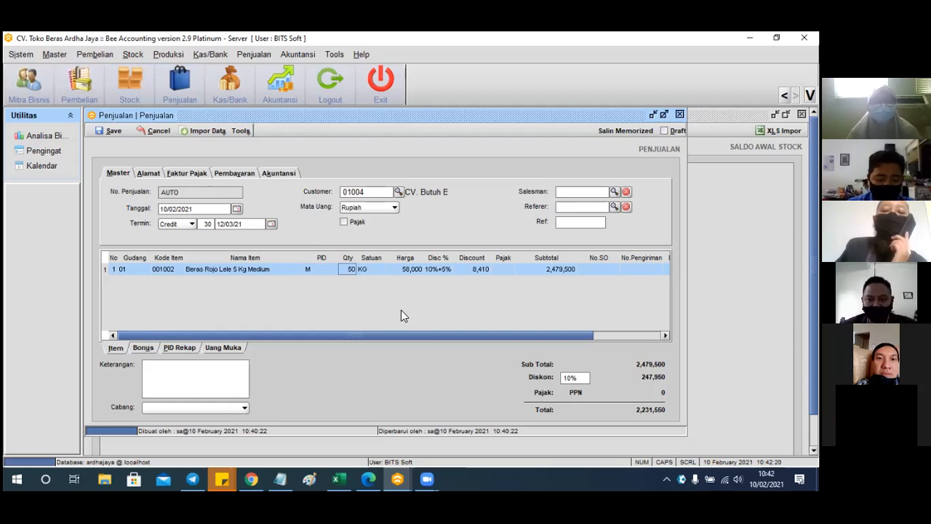
{"action": "left_click_drag", "start_coordinate": [410, 336], "coordinate": [345, 336]}
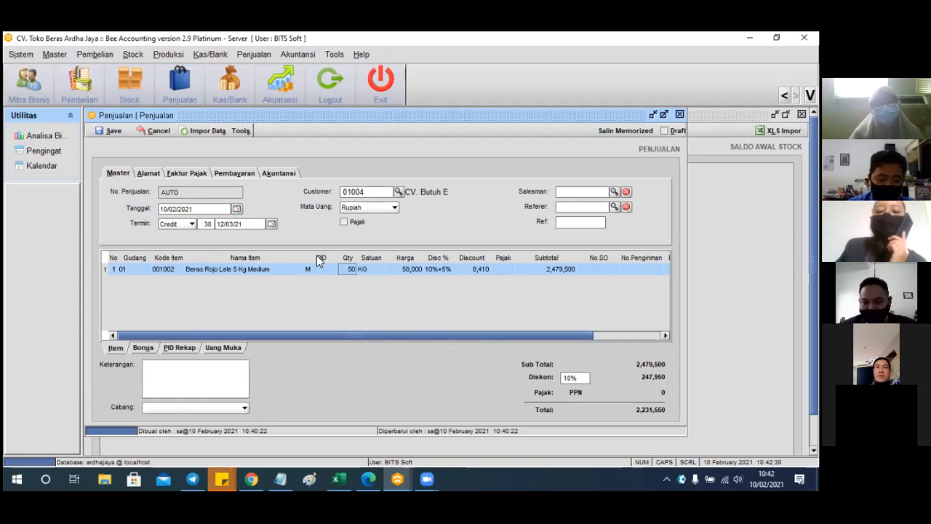
Delete the 10% Diskon value and save the invoice as JL00001001 totalling 2,479,500
{"action": "left_click", "coordinate": [437, 269]}
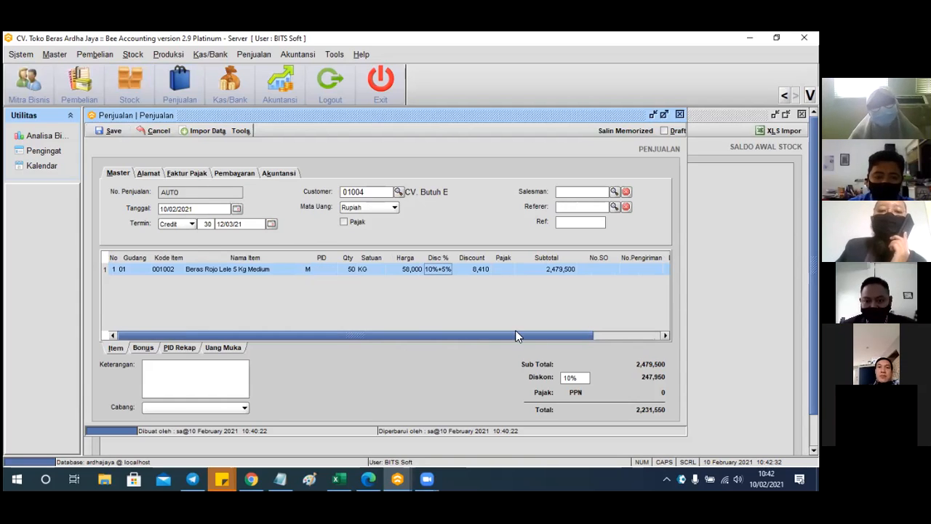
{"action": "left_click", "coordinate": [578, 377]}
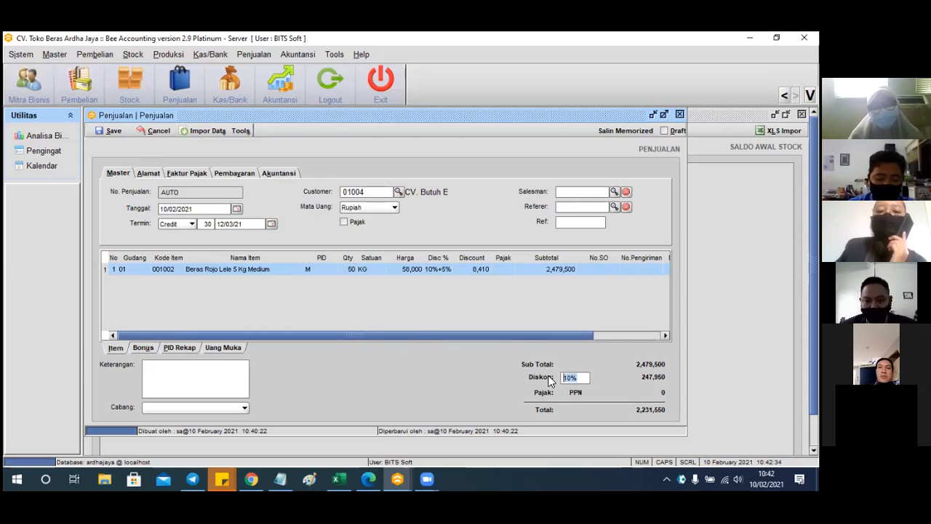
{"action": "key", "text": "BackSpace"}
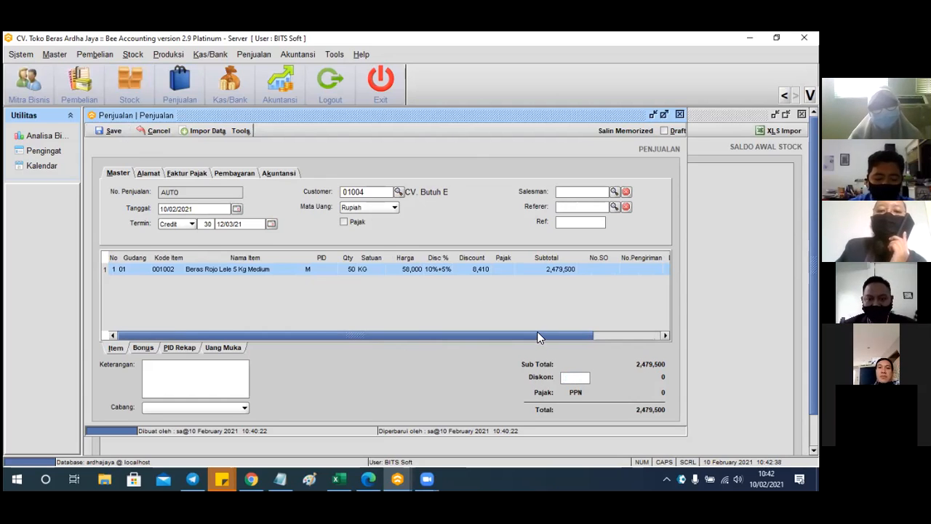
{"action": "scroll", "coordinate": [538, 337], "scroll_direction": "right", "scroll_amount": 3}
{"action": "left_click", "coordinate": [356, 268]}
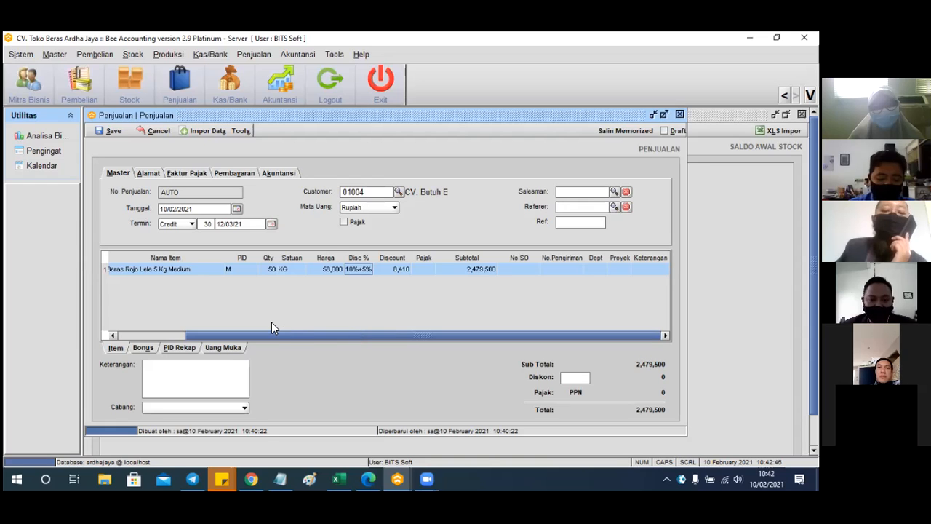
{"action": "left_click_drag", "start_coordinate": [270, 331], "coordinate": [168, 324]}
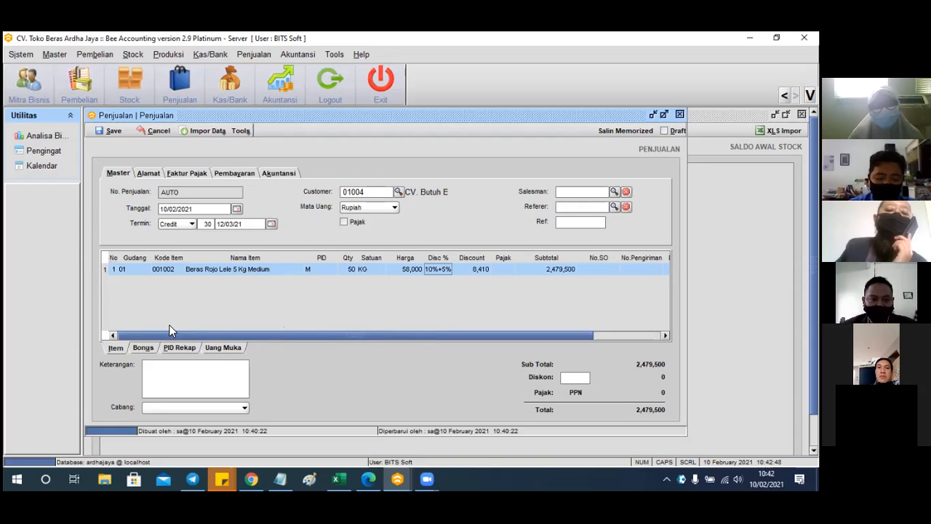
{"action": "left_click", "coordinate": [115, 131]}
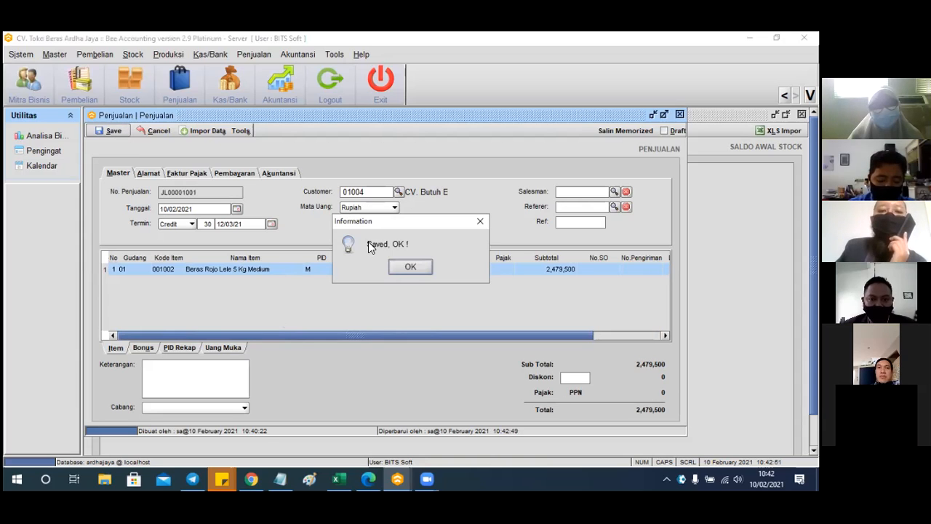
Confirm the save and preview the Invoice and Rekap Faktur Pajak printouts
{"action": "left_click", "coordinate": [411, 269]}
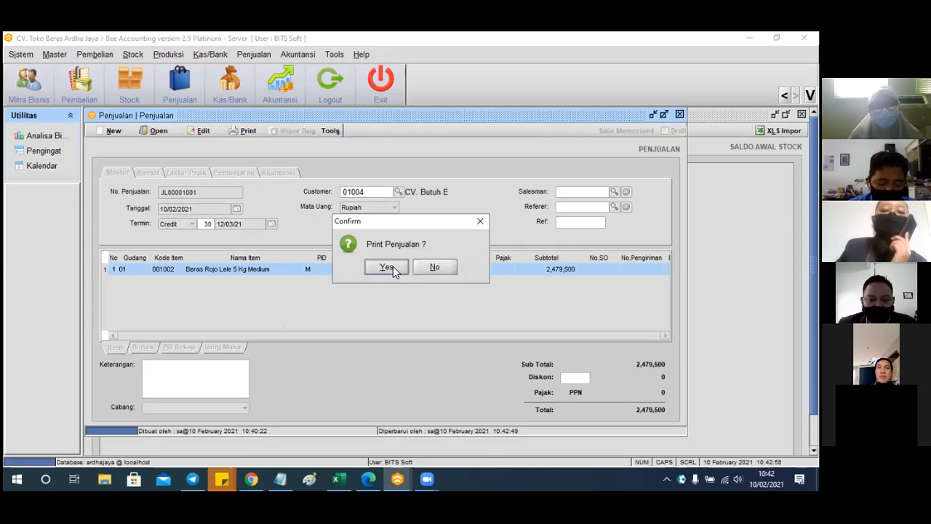
{"action": "left_click", "coordinate": [386, 267]}
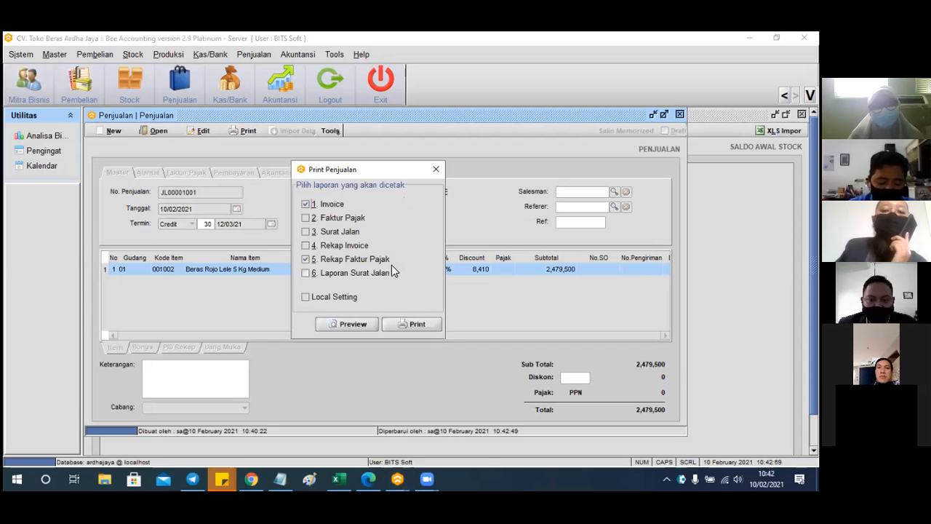
{"action": "left_click", "coordinate": [352, 323]}
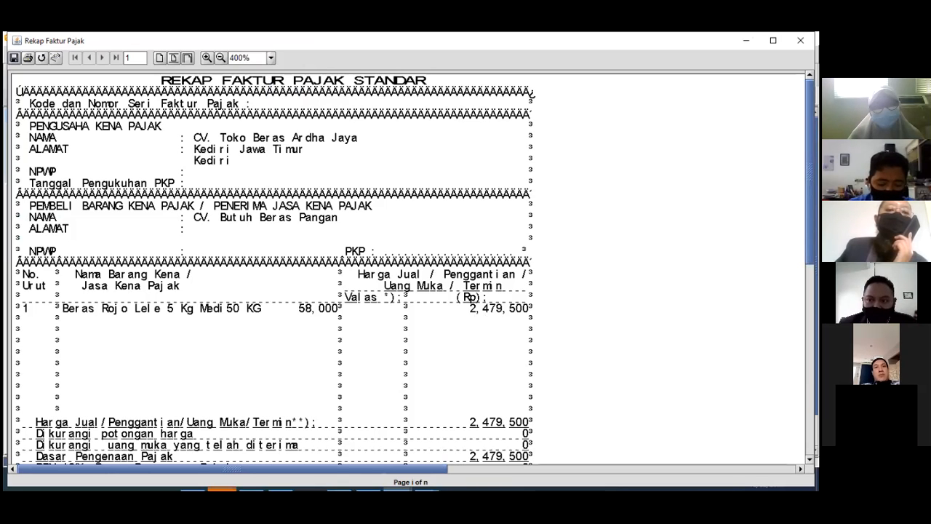
Review the previews, then close the Rekap Faktur Pajak and minimize the invoice preview
{"action": "scroll", "coordinate": [408, 269], "scroll_direction": "down", "scroll_amount": 5}
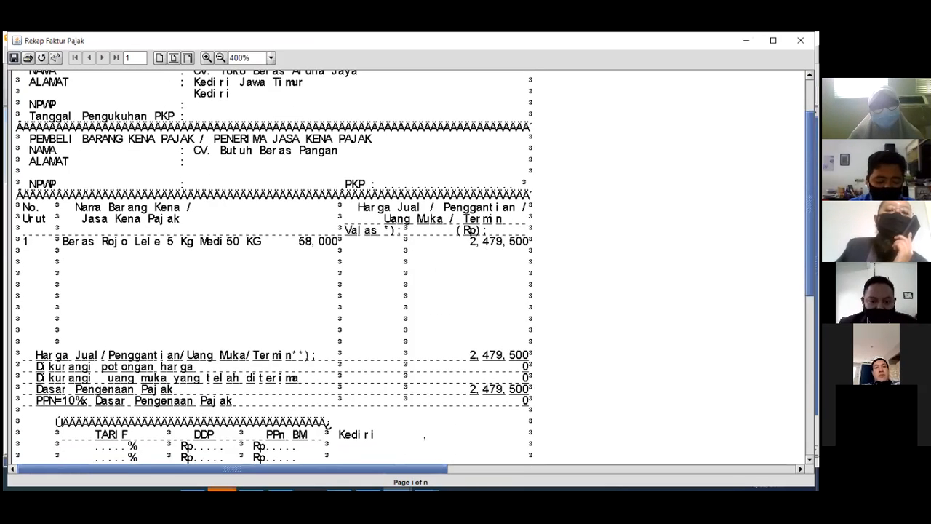
{"action": "scroll", "coordinate": [407, 269], "scroll_direction": "down", "scroll_amount": 5}
{"action": "scroll", "coordinate": [408, 269], "scroll_direction": "up", "scroll_amount": 10}
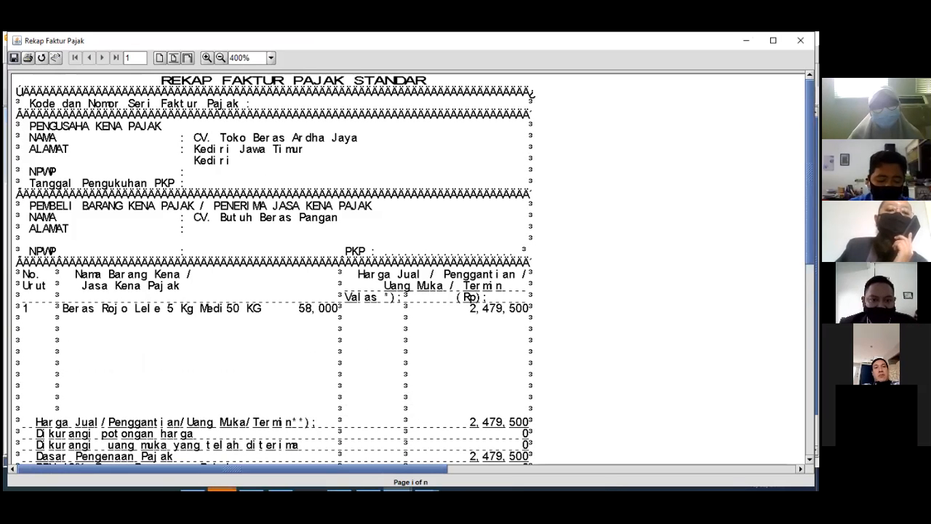
{"action": "scroll", "coordinate": [407, 269], "scroll_direction": "down", "scroll_amount": 3}
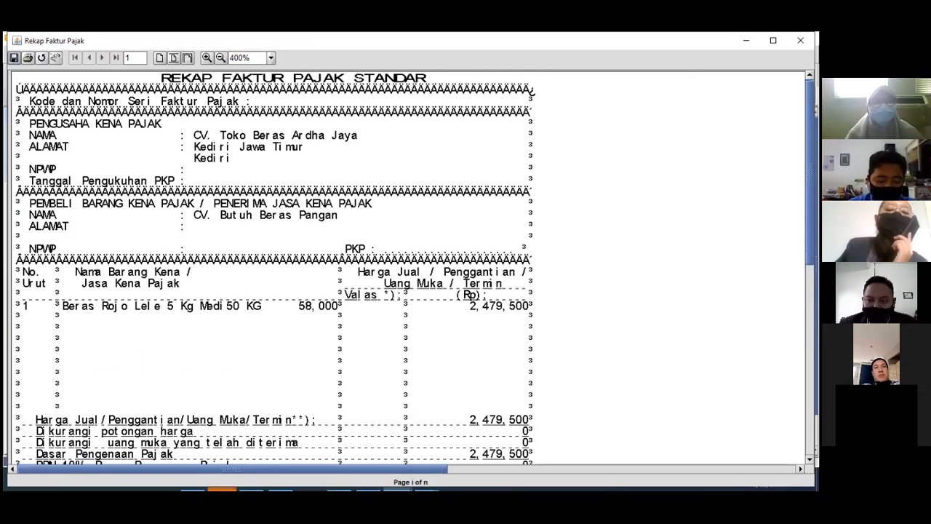
{"action": "scroll", "coordinate": [407, 269], "scroll_direction": "down", "scroll_amount": 2}
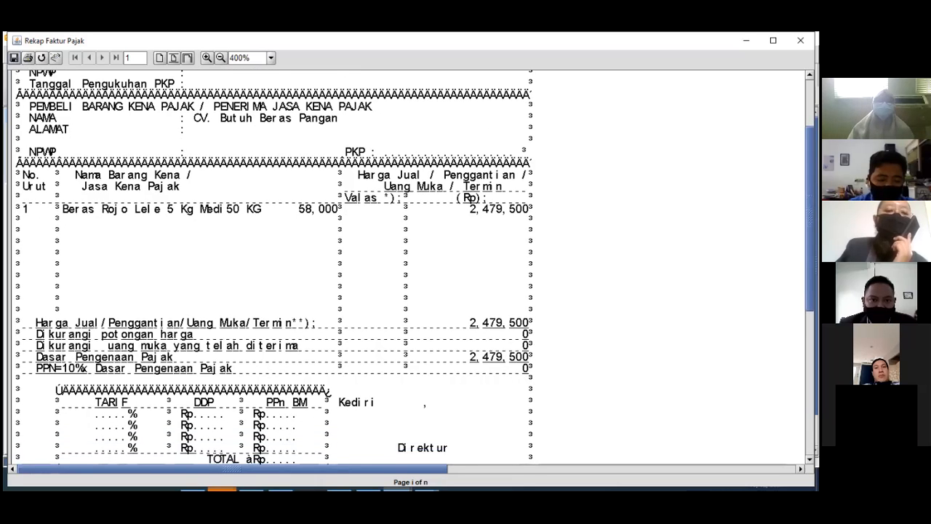
{"action": "scroll", "coordinate": [408, 269], "scroll_direction": "up", "scroll_amount": 5}
{"action": "left_click", "coordinate": [800, 40]}
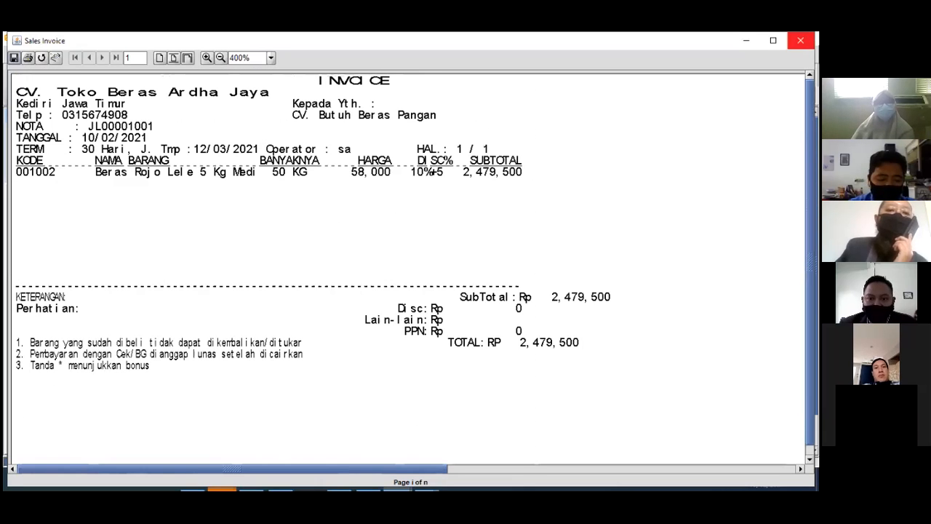
{"action": "left_click", "coordinate": [746, 41]}
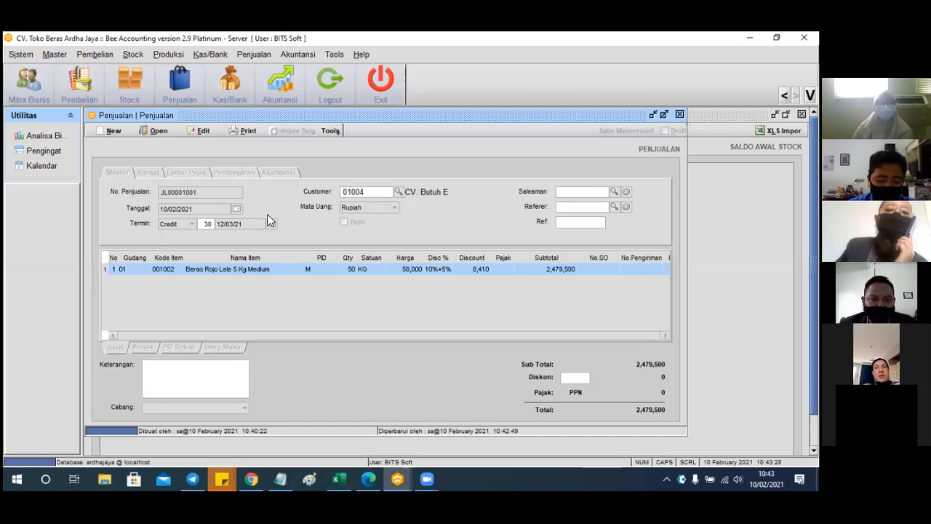
Open Penjualan > Laporan Penjualan > Rekap Penjualan per Item
{"action": "left_click", "coordinate": [307, 57]}
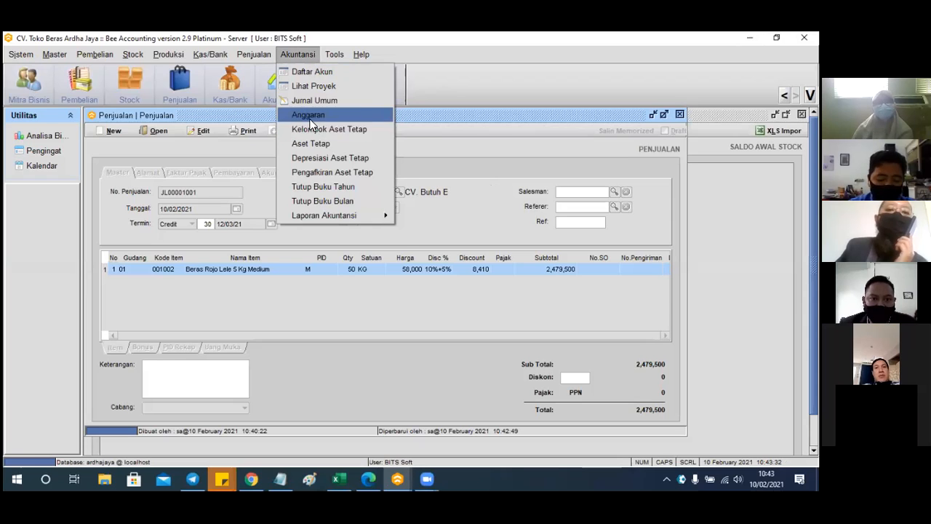
{"action": "mouse_move", "coordinate": [263, 58]}
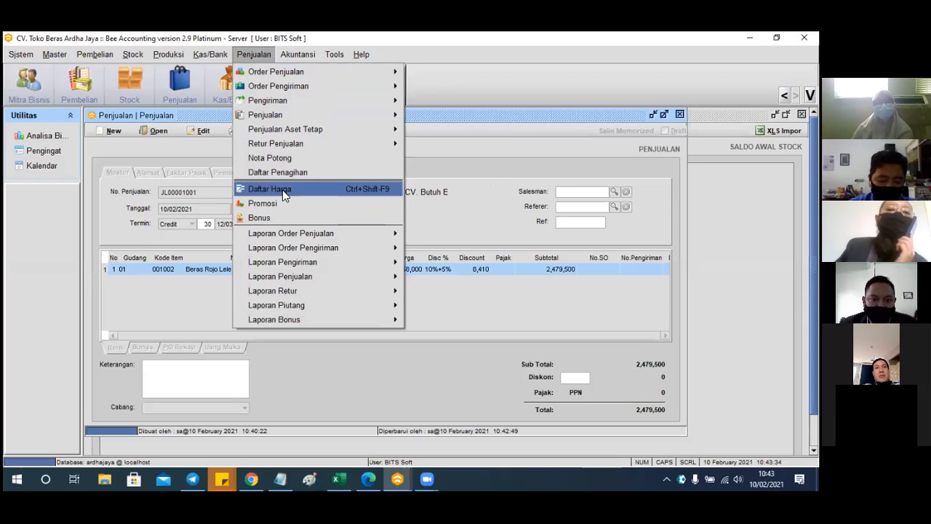
{"action": "mouse_move", "coordinate": [304, 274]}
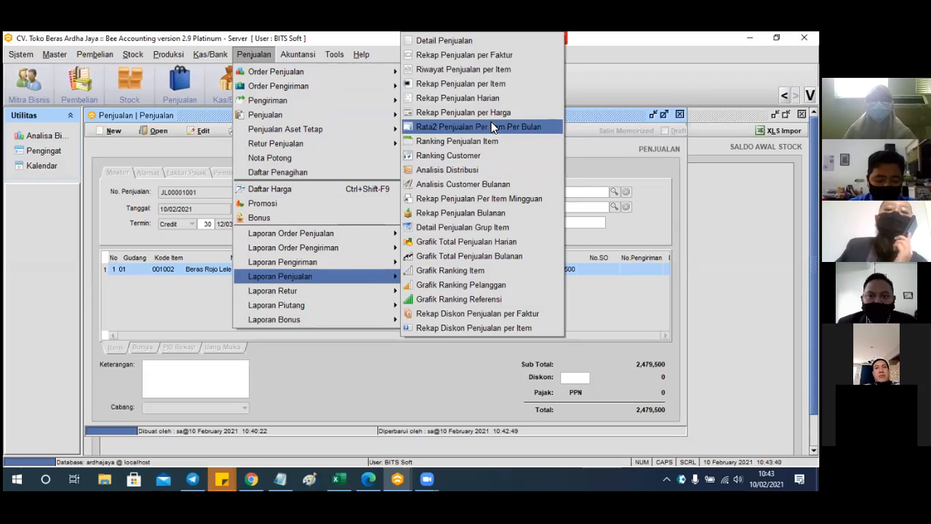
{"action": "left_click", "coordinate": [499, 83]}
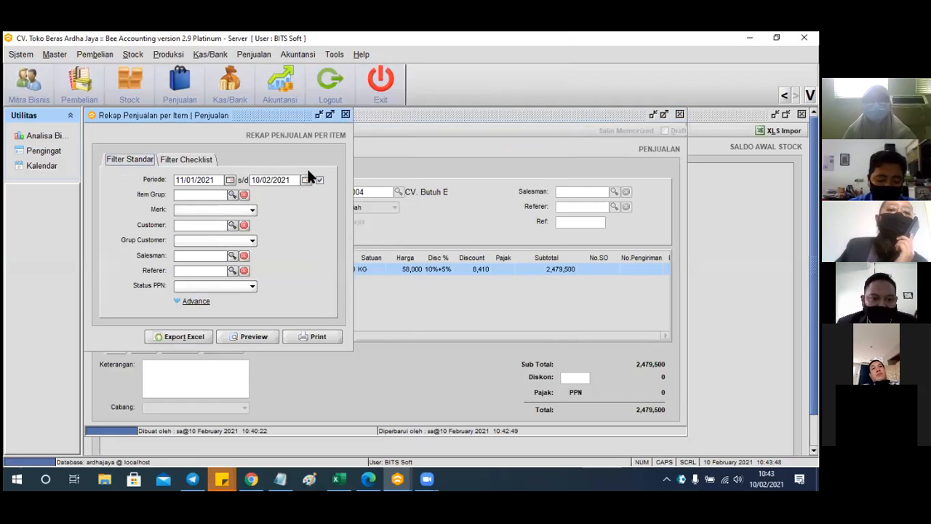
Filter the report to item group Medium and brand Rojo Lele
{"action": "left_click", "coordinate": [232, 194]}
{"action": "left_click", "coordinate": [337, 222]}
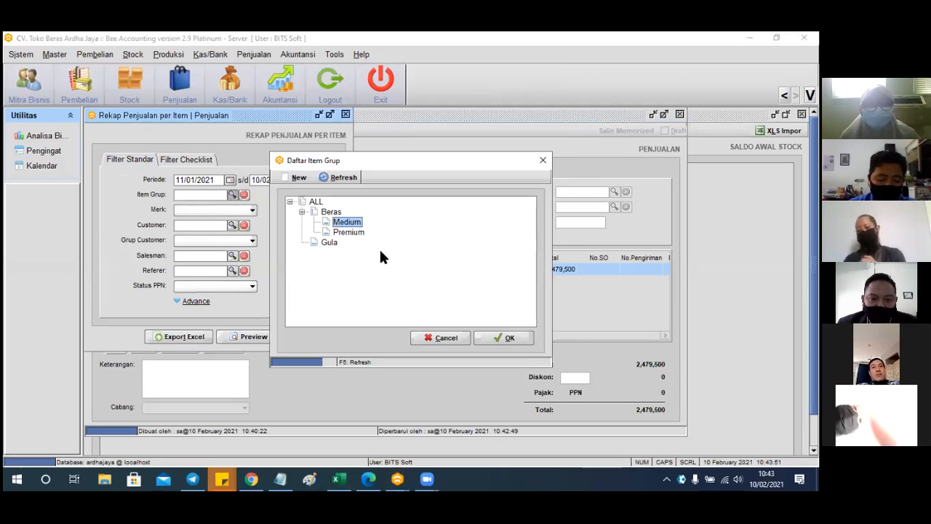
{"action": "left_click", "coordinate": [489, 335]}
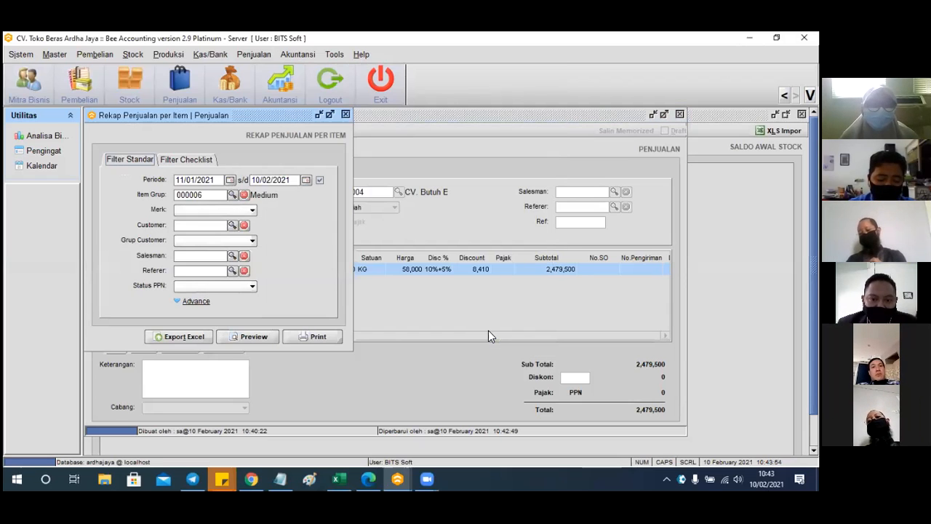
{"action": "left_click", "coordinate": [250, 209]}
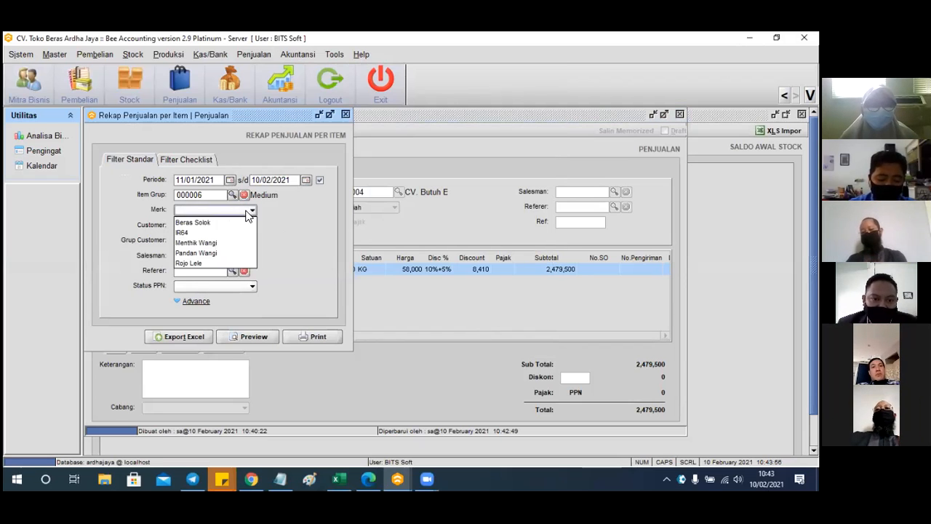
{"action": "left_click", "coordinate": [208, 260]}
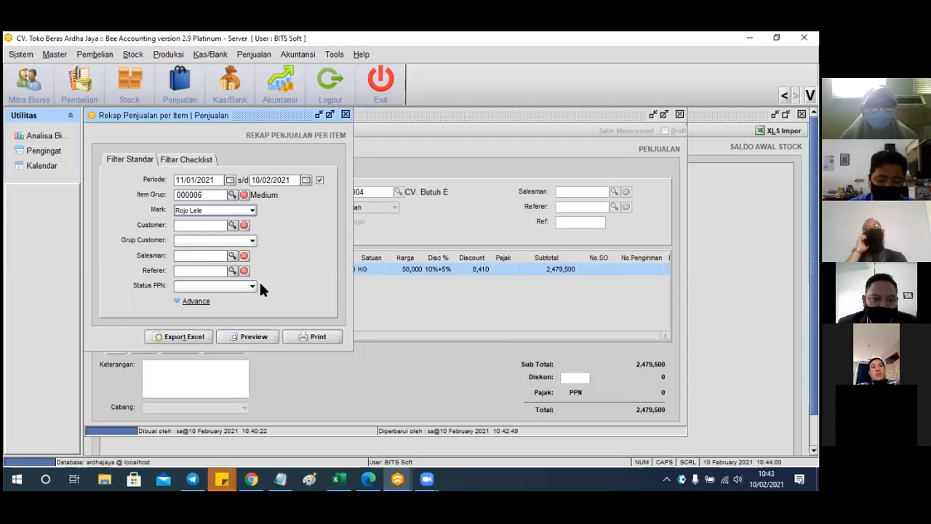
Set customer CV. Butuh Beras Pangan, preview the report, then close the preview
{"action": "left_click", "coordinate": [232, 225]}
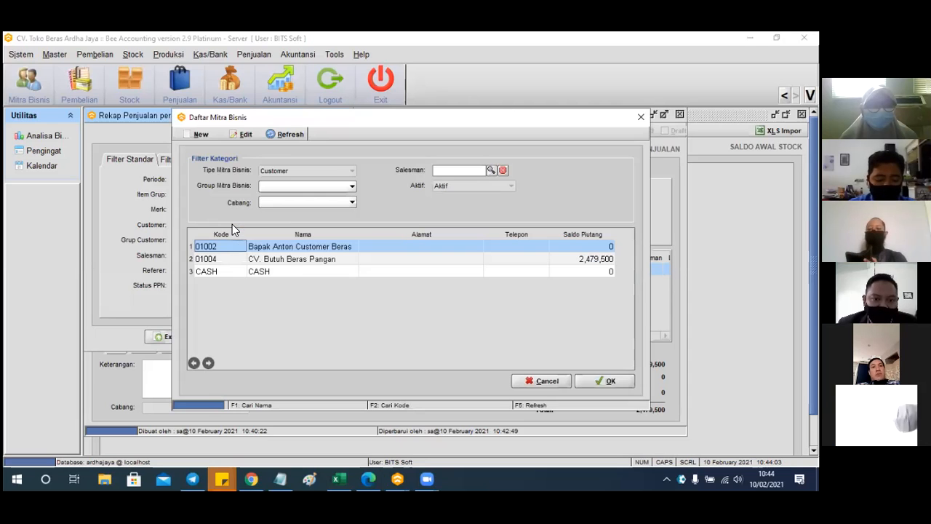
{"action": "left_click", "coordinate": [302, 260]}
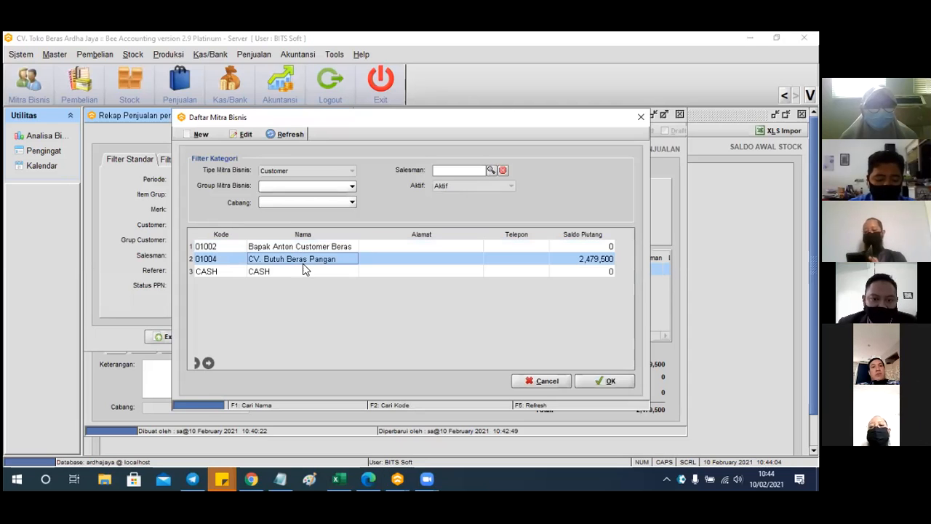
{"action": "left_click", "coordinate": [599, 382]}
{"action": "left_click", "coordinate": [261, 334]}
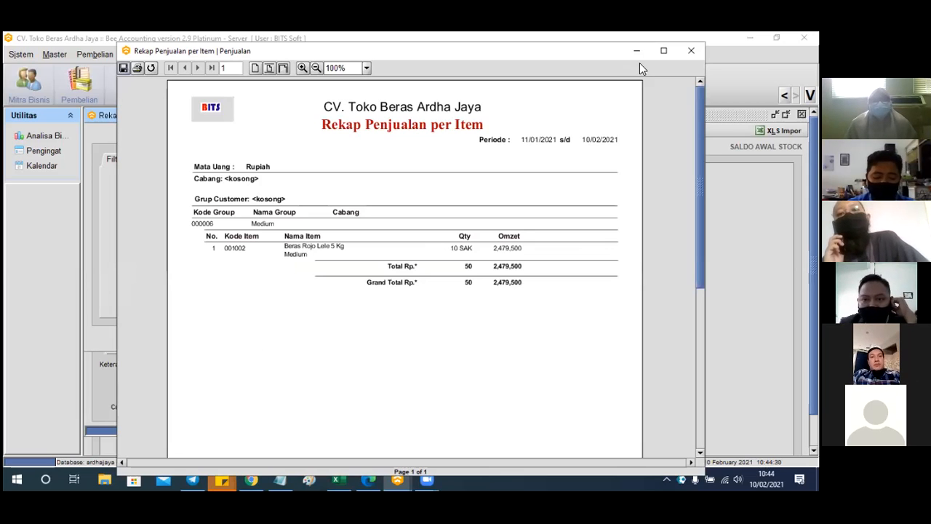
{"action": "left_click", "coordinate": [691, 52]}
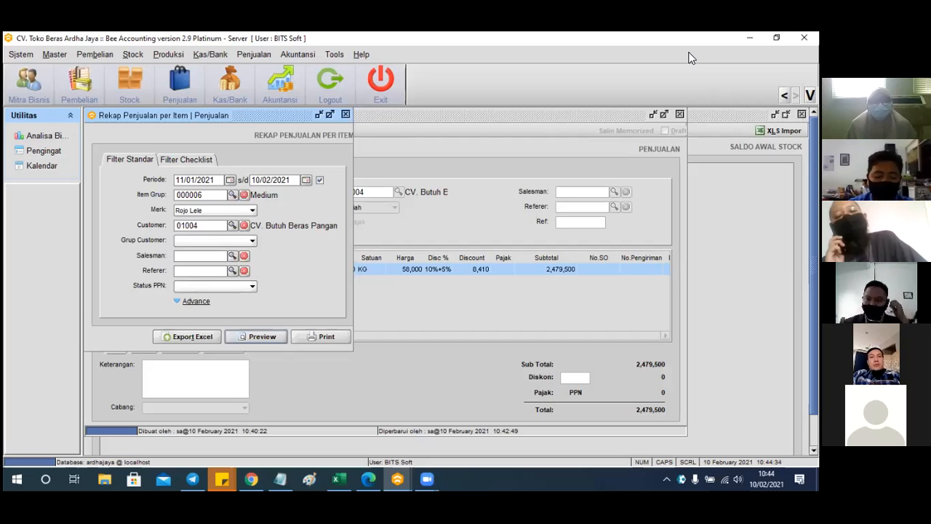
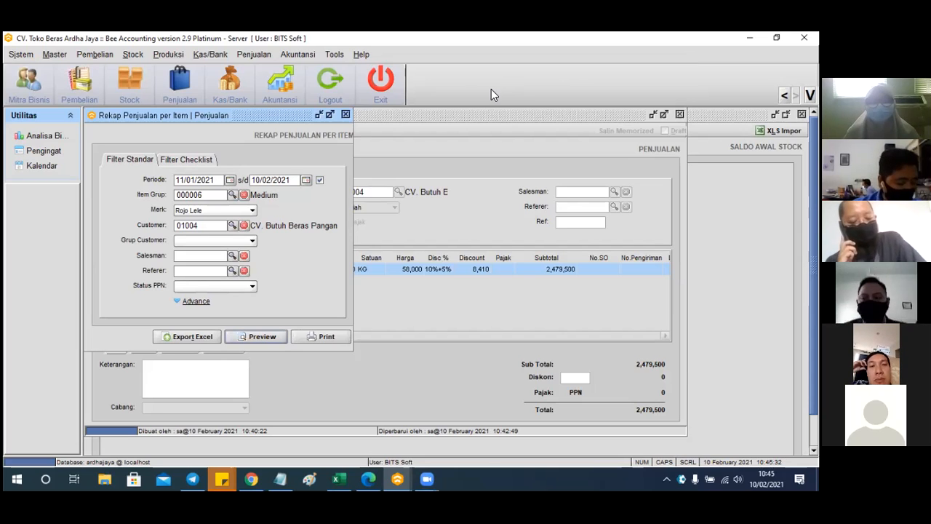
Close the Rekap Penjualan per Item filter window and the Penjualan sales invoice window
{"action": "left_click", "coordinate": [345, 115]}
{"action": "left_click_drag", "start_coordinate": [365, 124], "coordinate": [327, 126]}
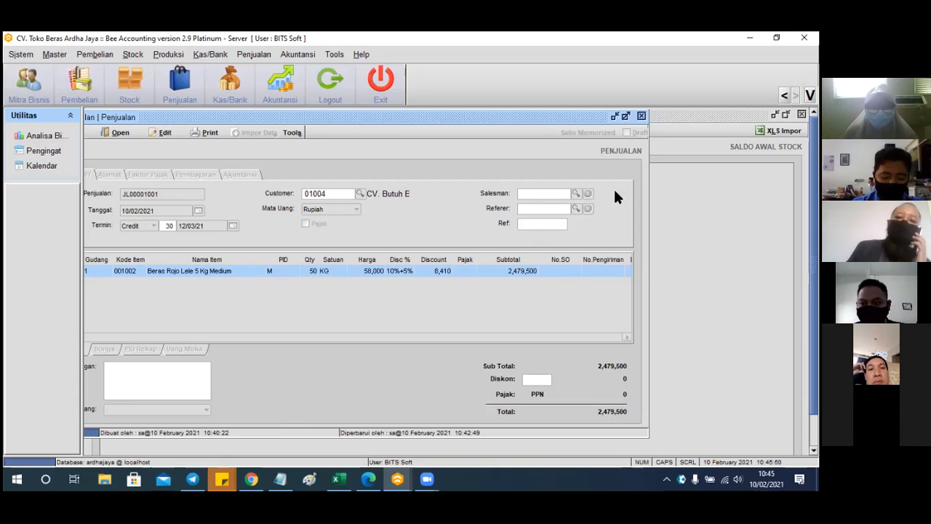
{"action": "left_click", "coordinate": [642, 116]}
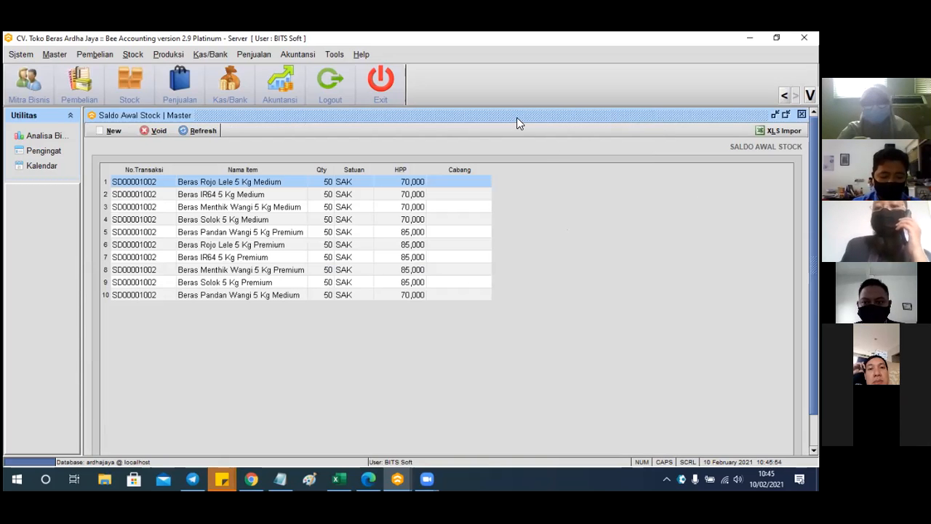
{"action": "left_click", "coordinate": [268, 58]}
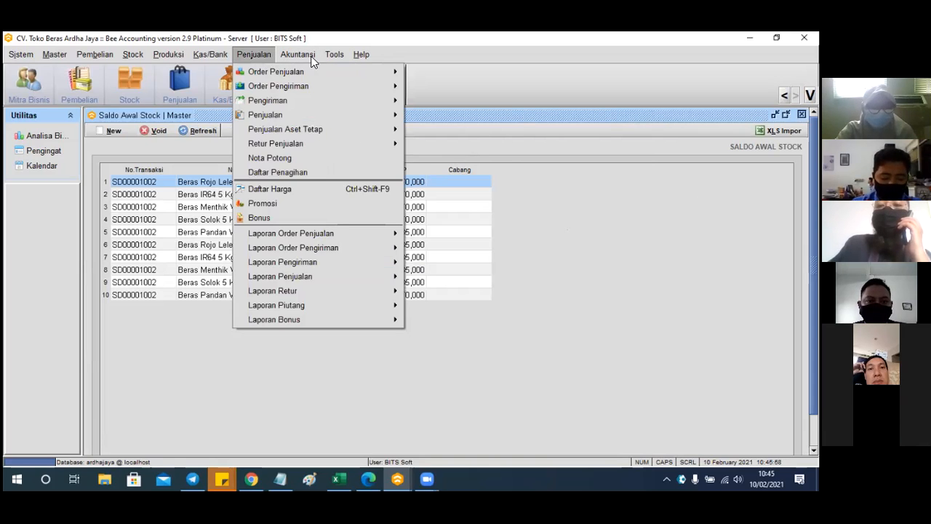
Open the Rekap Penjualan per Item report from Penjualan > Laporan Penjualan
{"action": "mouse_move", "coordinate": [312, 55]}
{"action": "mouse_move", "coordinate": [273, 56]}
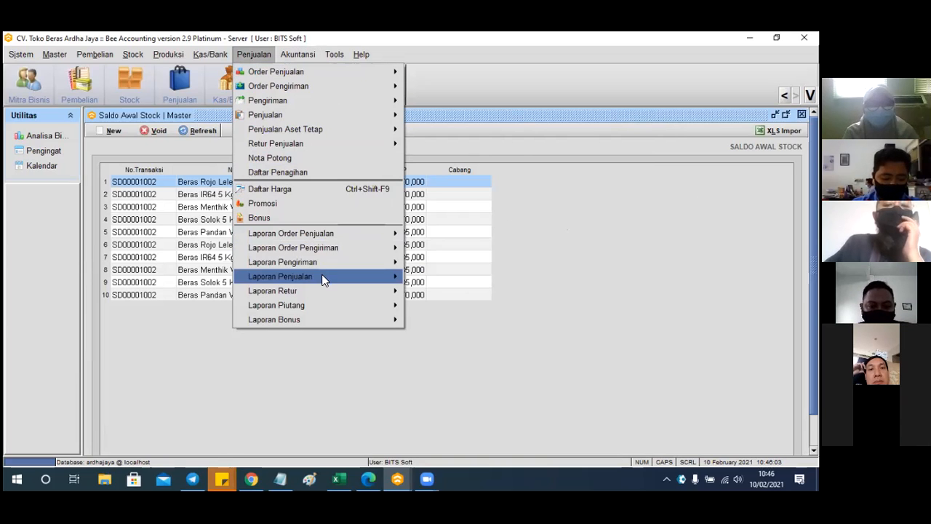
{"action": "mouse_move", "coordinate": [324, 280]}
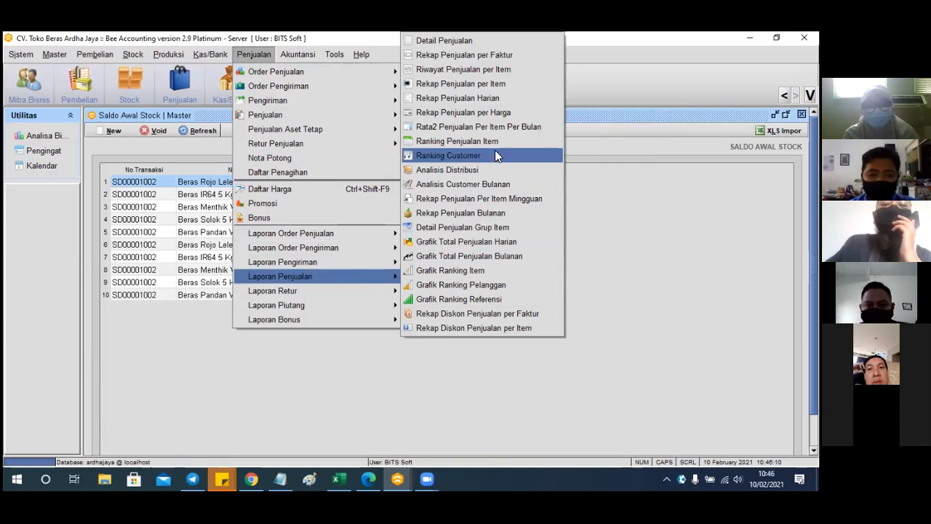
{"action": "left_click", "coordinate": [489, 85]}
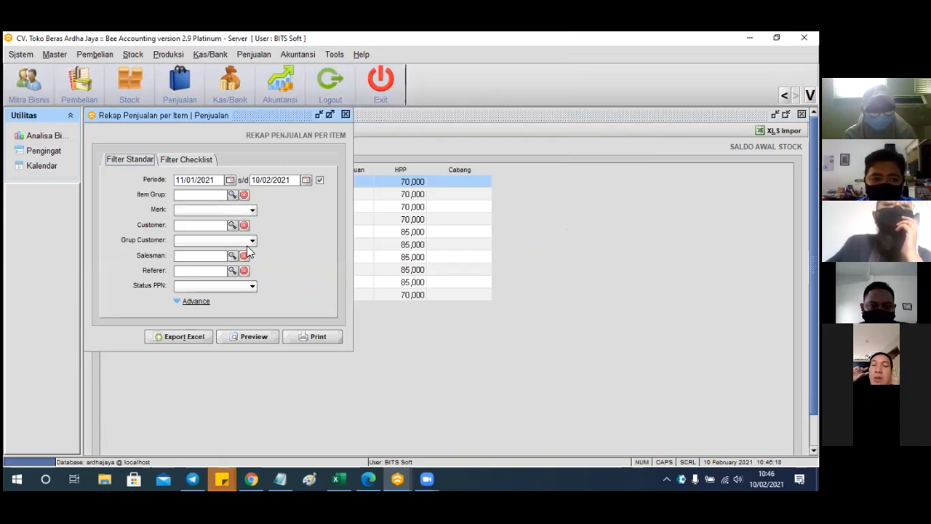
Set the report's item group to Medium and brand to Rojo Lele
{"action": "left_click", "coordinate": [232, 197]}
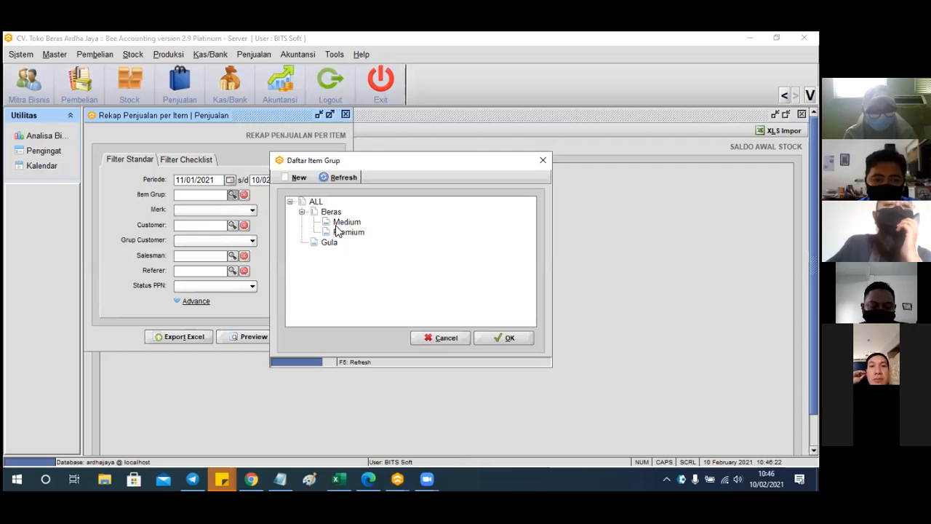
{"action": "left_click", "coordinate": [337, 222]}
{"action": "left_click", "coordinate": [488, 338]}
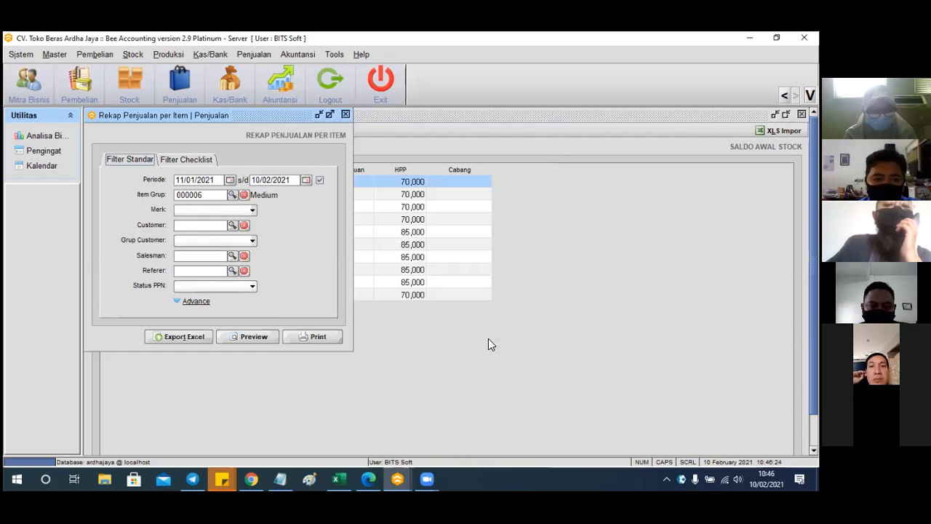
{"action": "left_click", "coordinate": [251, 210]}
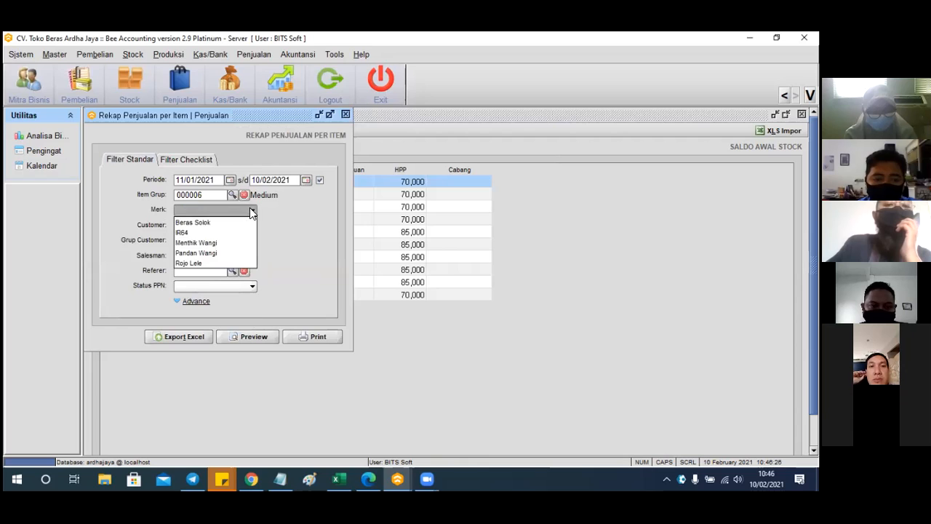
{"action": "left_click", "coordinate": [203, 264]}
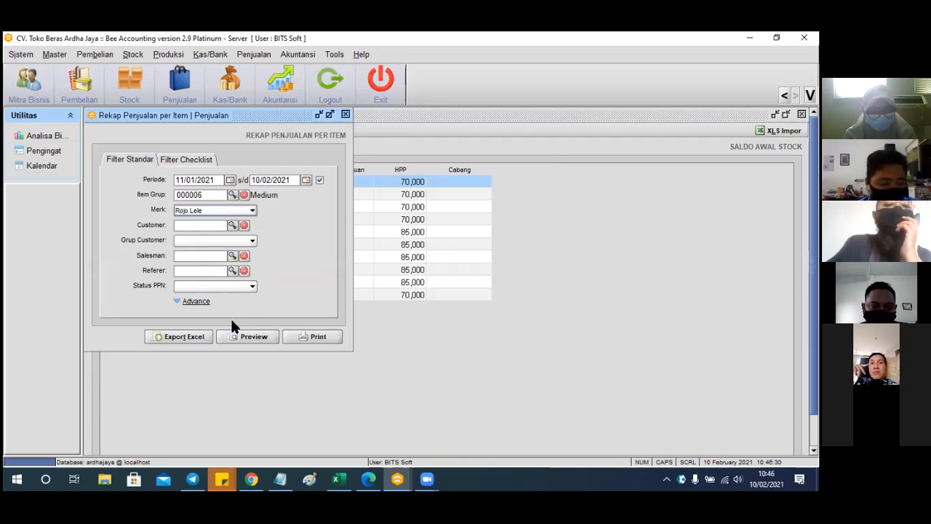
Choose customer CV. Butuh Beras Pangan, preview the recap, then close the preview and filter window
{"action": "left_click", "coordinate": [232, 225]}
{"action": "left_click", "coordinate": [275, 262]}
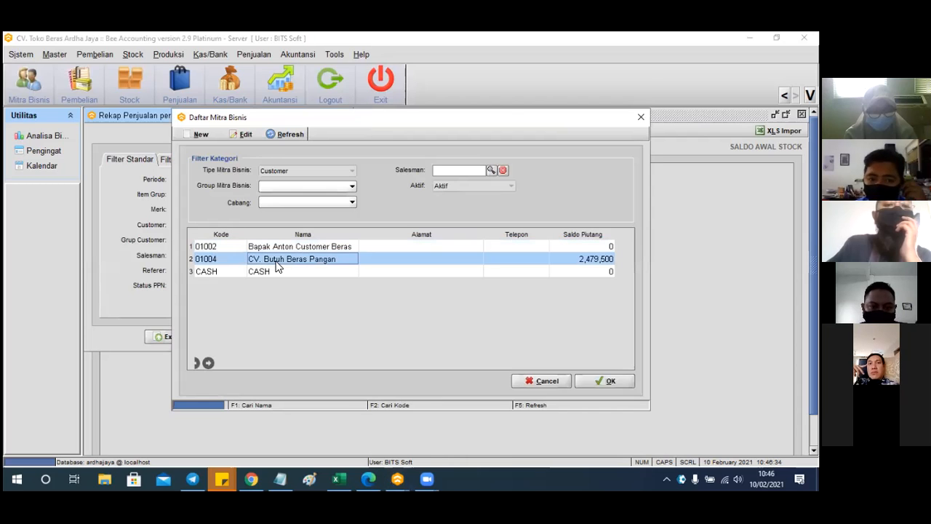
{"action": "left_click", "coordinate": [584, 378]}
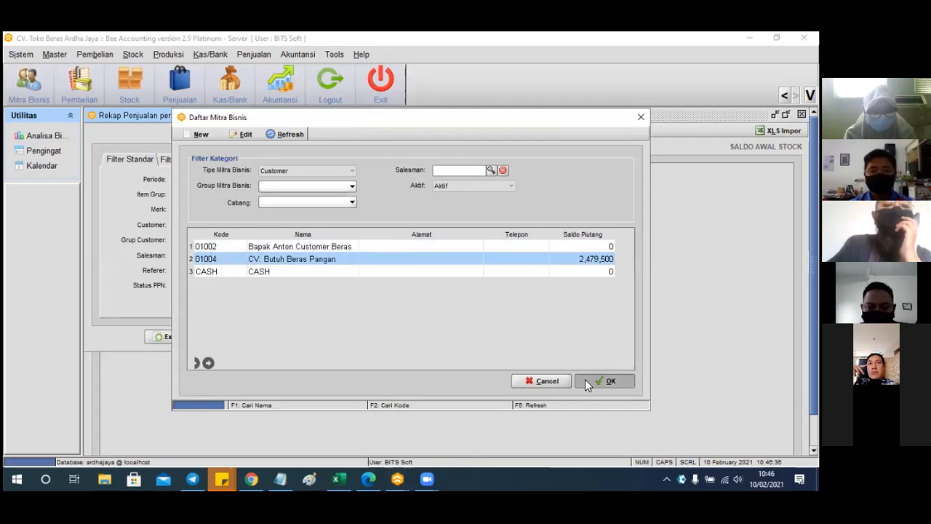
{"action": "left_click", "coordinate": [265, 339]}
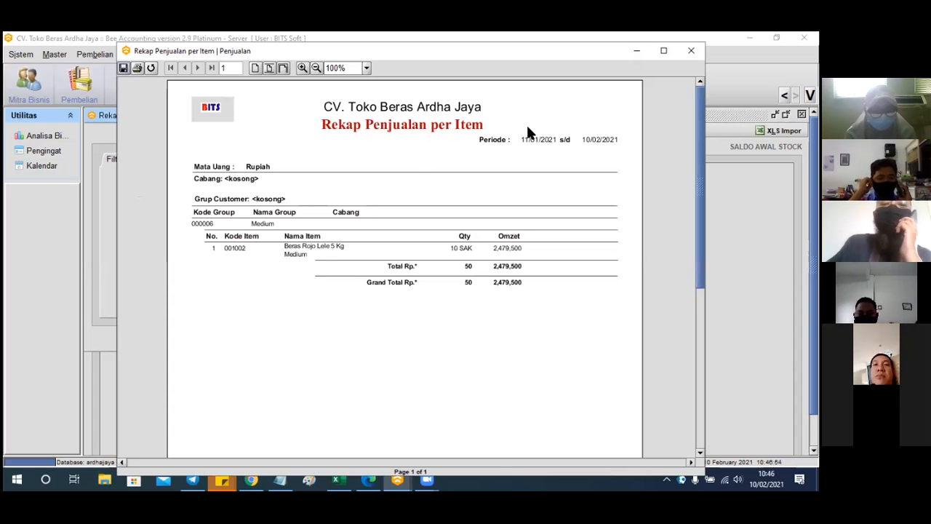
{"action": "left_click", "coordinate": [637, 53]}
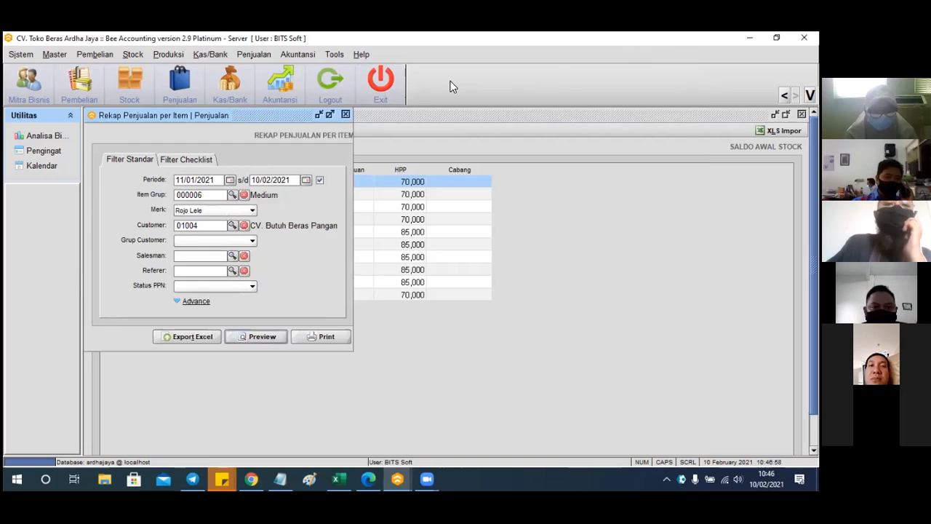
{"action": "left_click", "coordinate": [345, 115]}
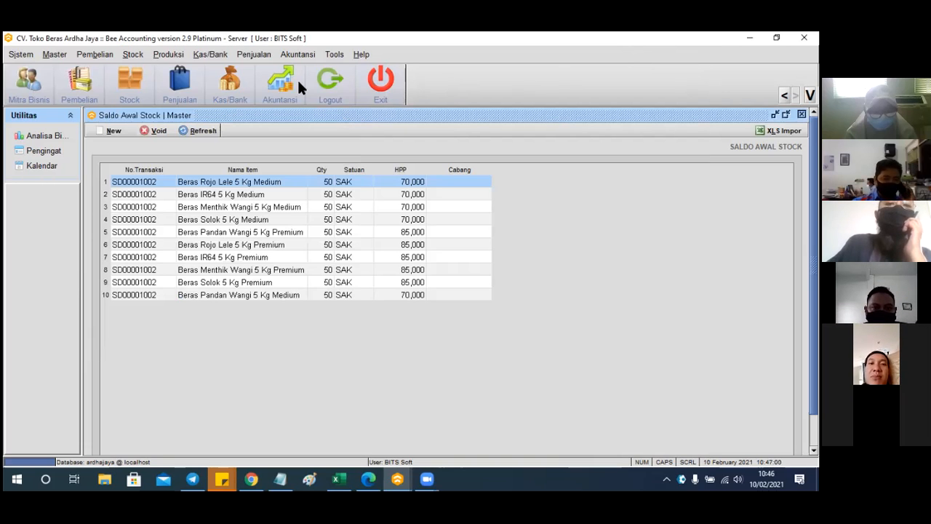
Open Penjualan > Penjualan > Daftar Penjualan and try printing with no invoice selected, dismissing the notice
{"action": "left_click", "coordinate": [256, 59]}
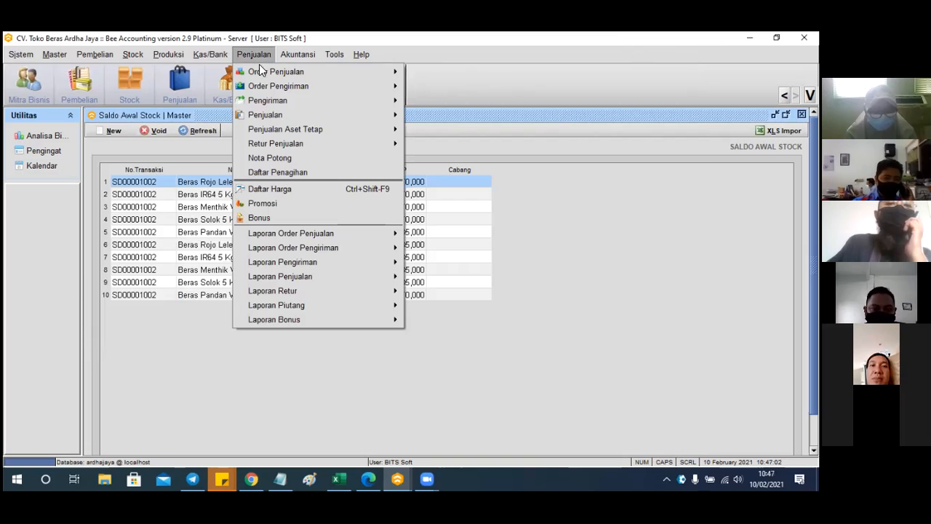
{"action": "mouse_move", "coordinate": [273, 101]}
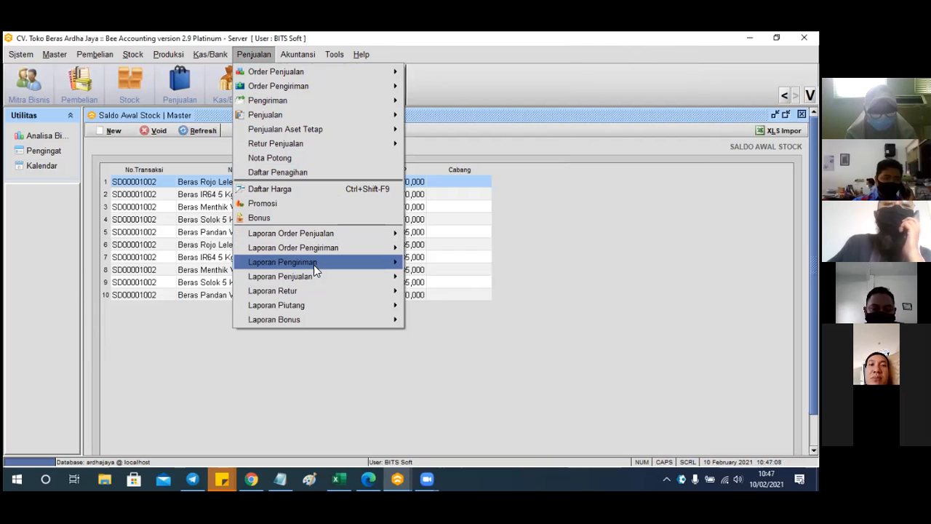
{"action": "mouse_move", "coordinate": [314, 274]}
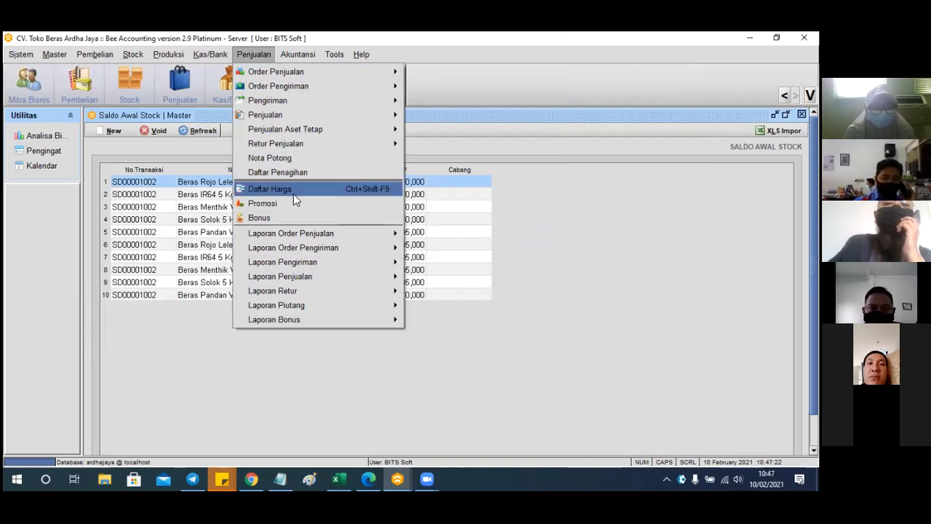
{"action": "left_click", "coordinate": [189, 334]}
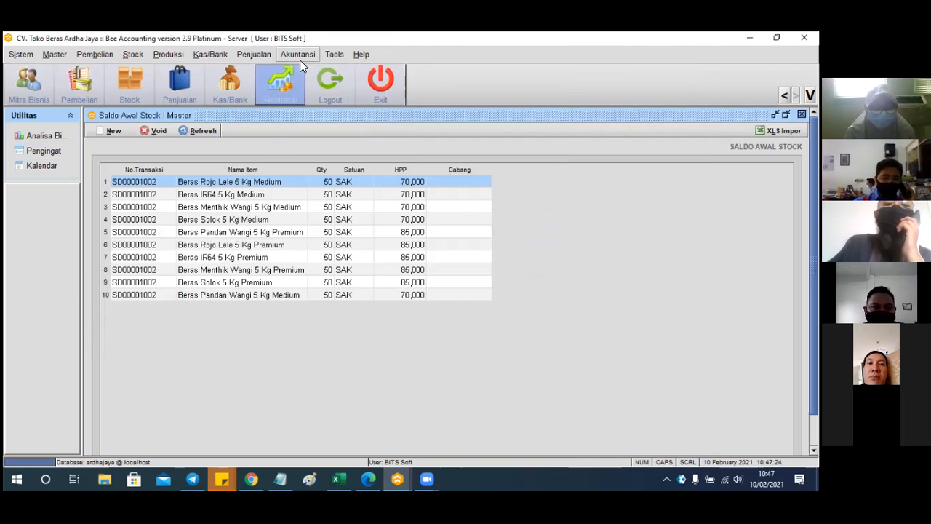
{"action": "left_click", "coordinate": [263, 53]}
{"action": "mouse_move", "coordinate": [274, 113]}
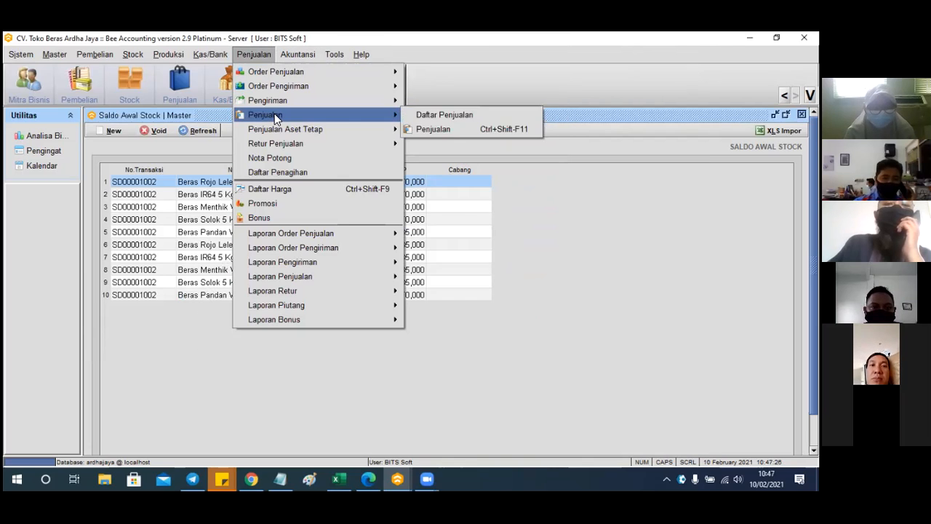
{"action": "left_click", "coordinate": [462, 122]}
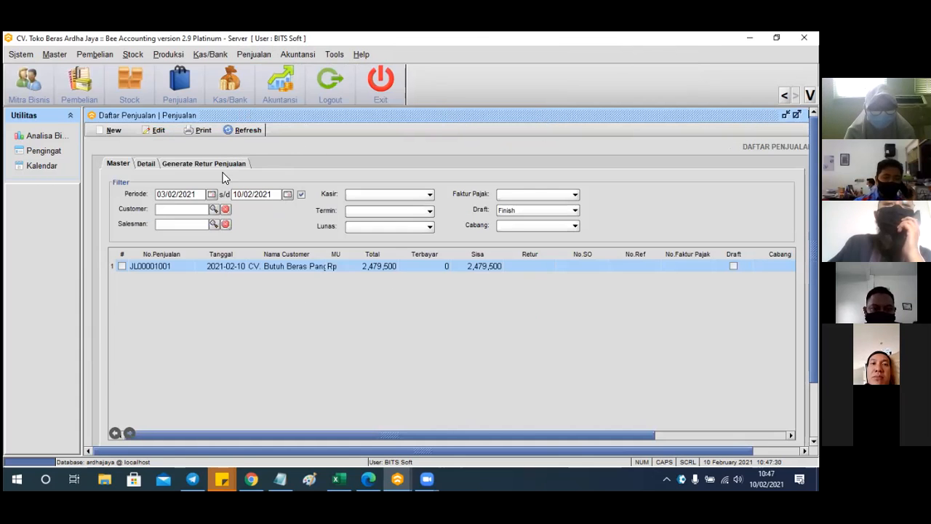
{"action": "left_click", "coordinate": [204, 130]}
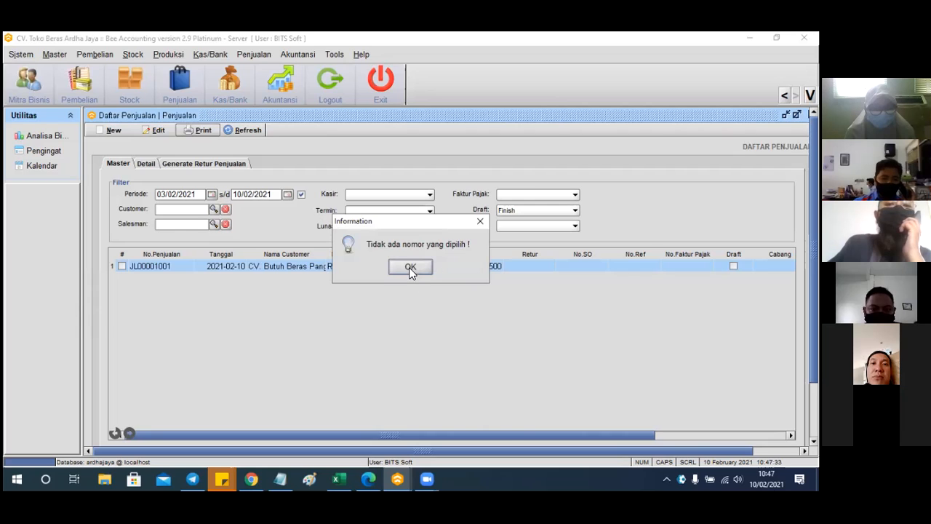
{"action": "left_click", "coordinate": [409, 267]}
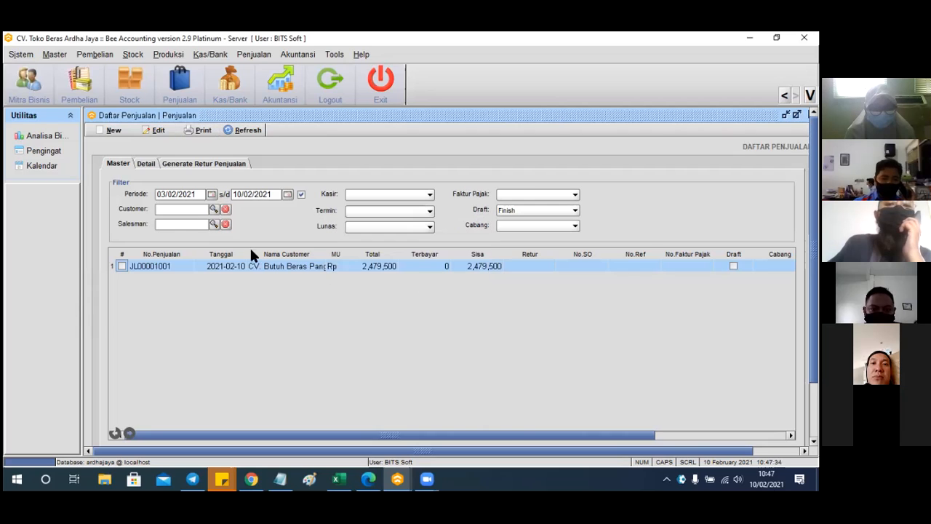
Open invoice JL00001001, preview its text-report printout, and cancel the authentication prompt
{"action": "left_click", "coordinate": [123, 266]}
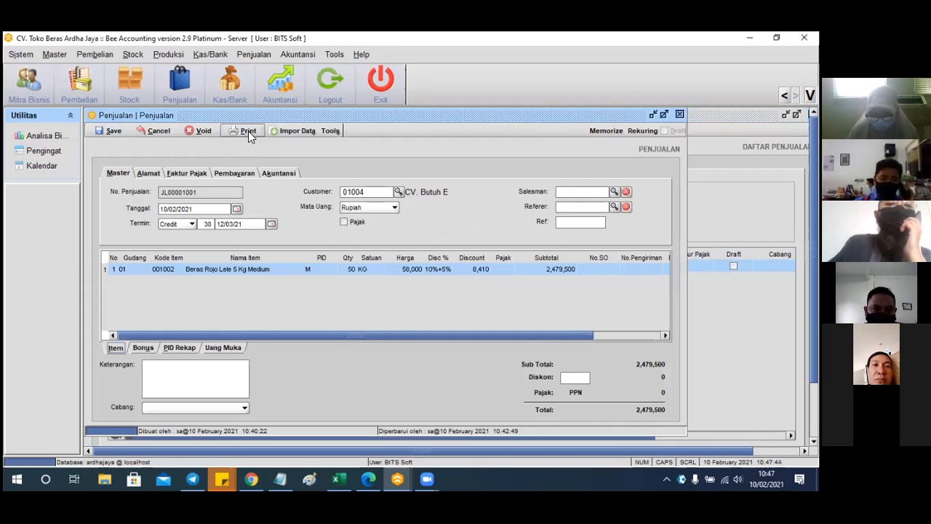
{"action": "left_click", "coordinate": [248, 131]}
{"action": "left_click", "coordinate": [269, 147]}
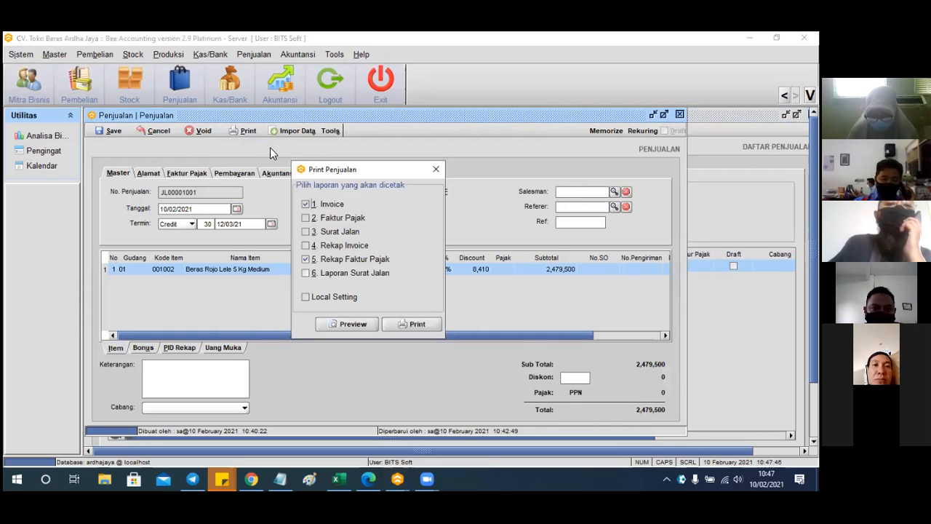
{"action": "left_click", "coordinate": [357, 324]}
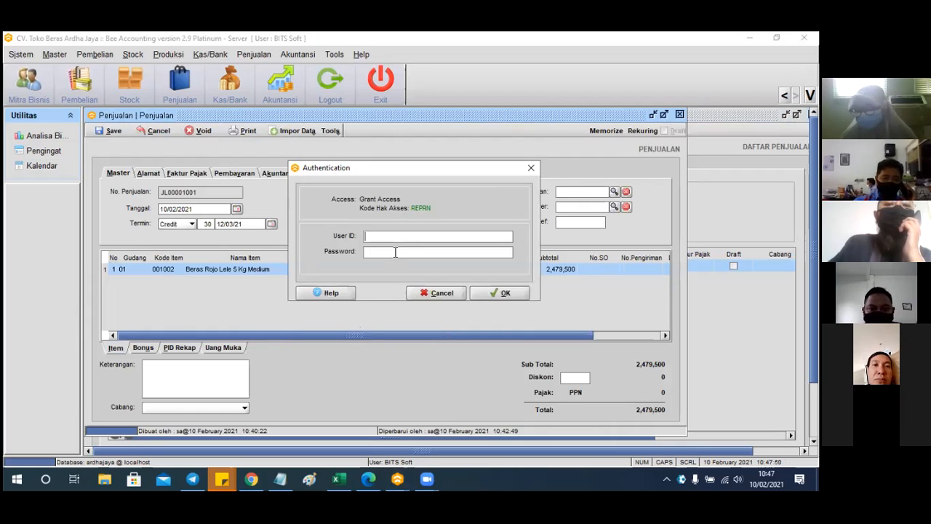
{"action": "left_click_drag", "start_coordinate": [432, 174], "coordinate": [439, 178]}
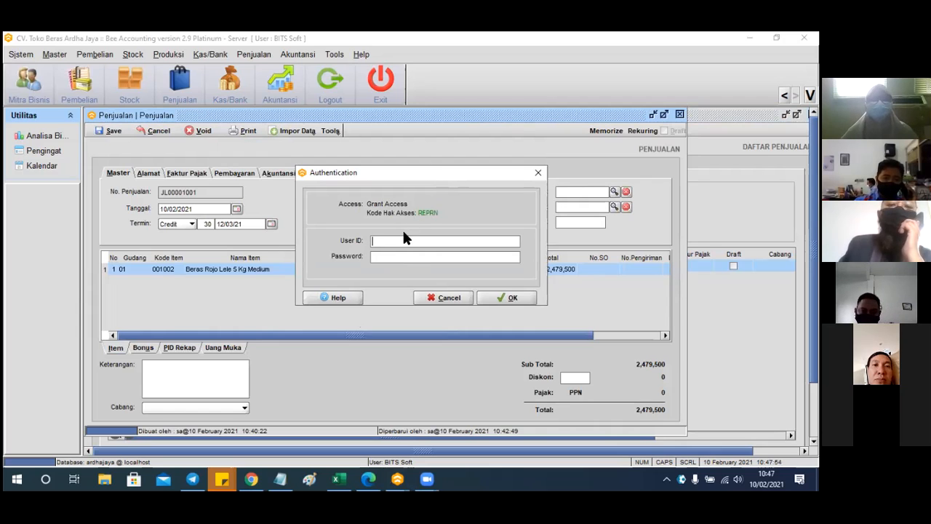
{"action": "left_click", "coordinate": [456, 296]}
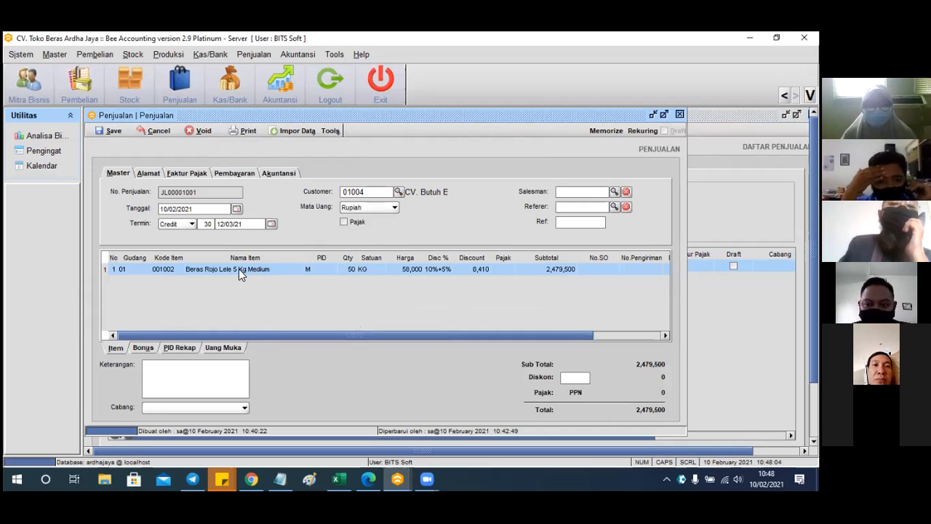
Retry the text-report print preview and dismiss the REPRN reprint authorization request again
{"action": "left_click", "coordinate": [251, 133]}
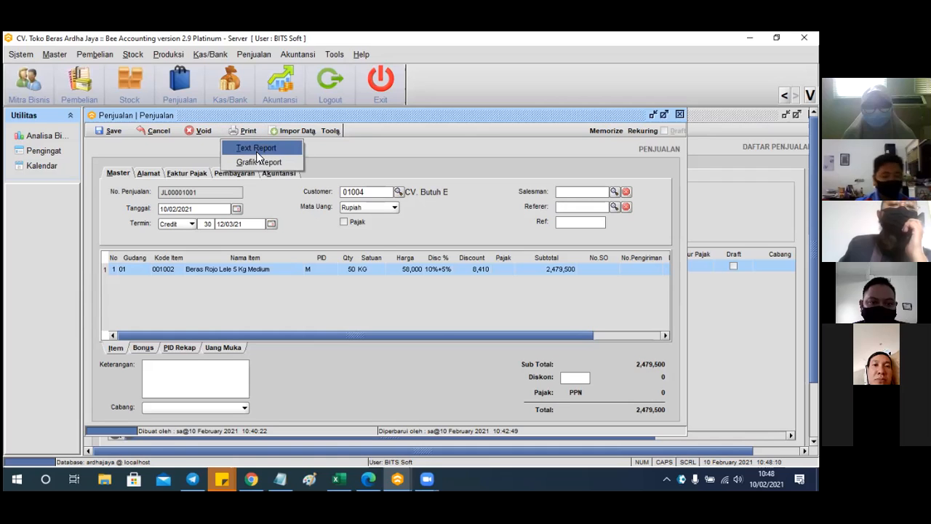
{"action": "left_click", "coordinate": [257, 149]}
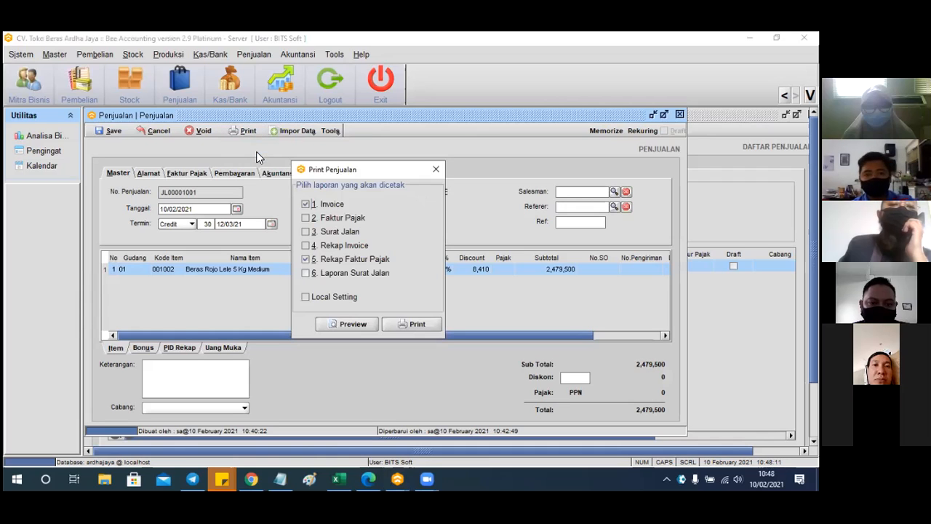
{"action": "left_click", "coordinate": [360, 322]}
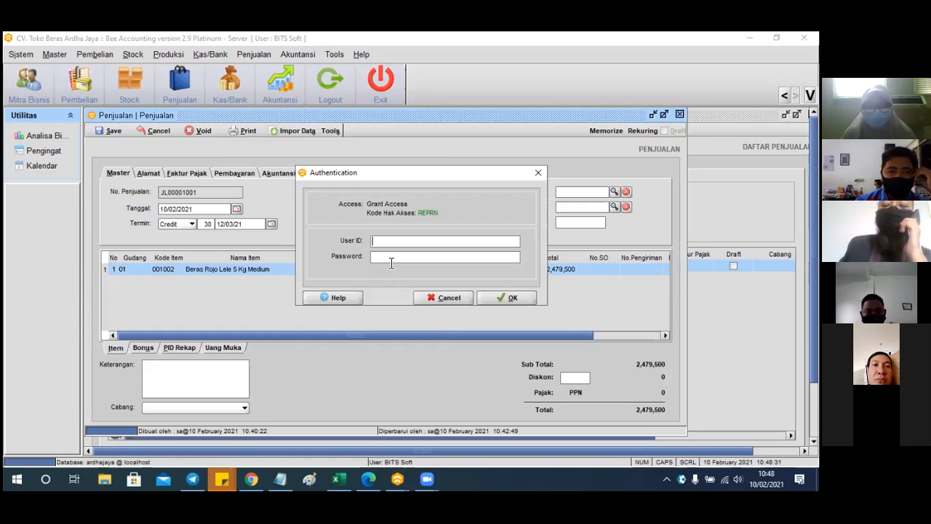
{"action": "left_click", "coordinate": [429, 291]}
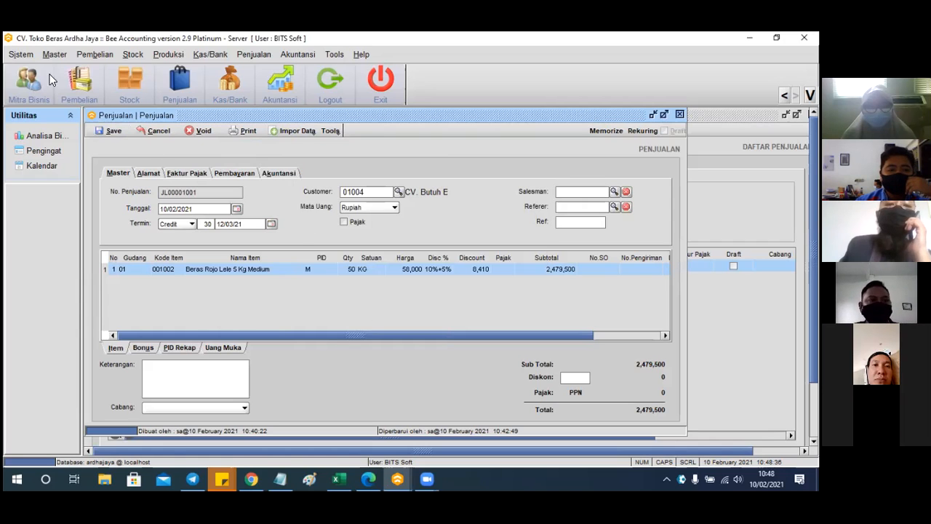
In Sistem > Manajemen Pengguna's Privilege tab, select ADMIN and module 815005 | Penjualan under 800000 | Penjualan
{"action": "left_click", "coordinate": [29, 55]}
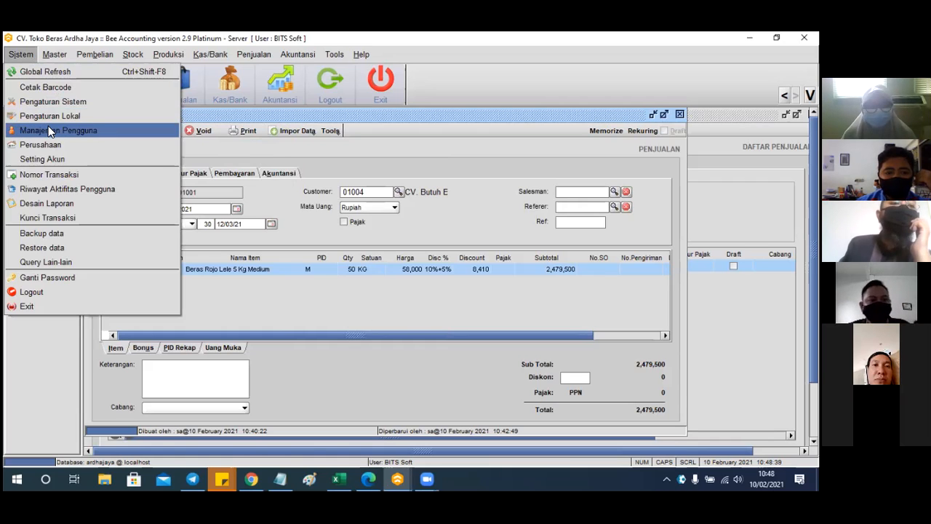
{"action": "left_click", "coordinate": [94, 133]}
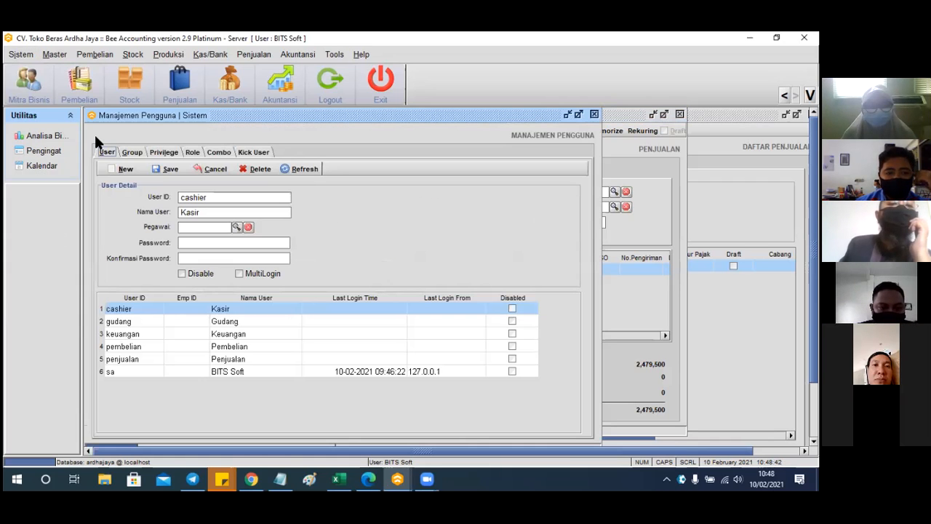
{"action": "left_click", "coordinate": [163, 156]}
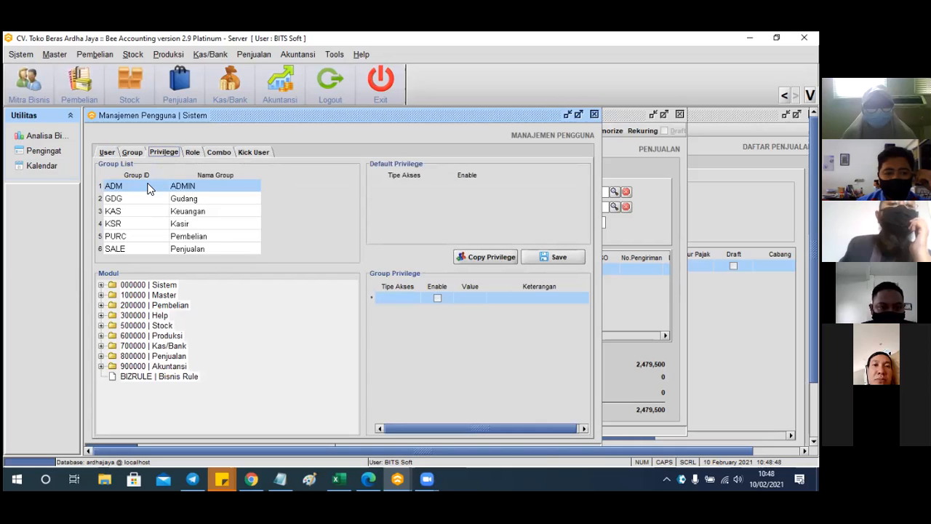
{"action": "left_click", "coordinate": [143, 185]}
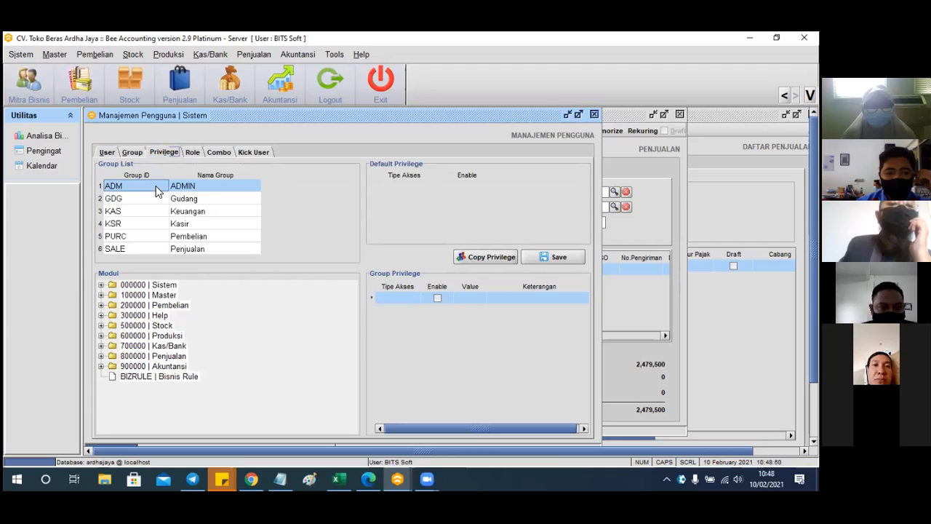
{"action": "left_click", "coordinate": [184, 191]}
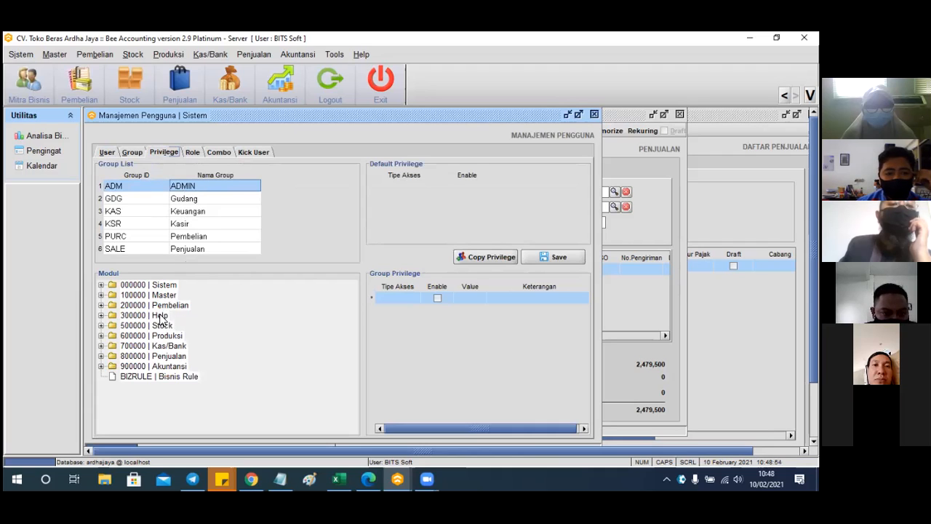
{"action": "left_click", "coordinate": [141, 348]}
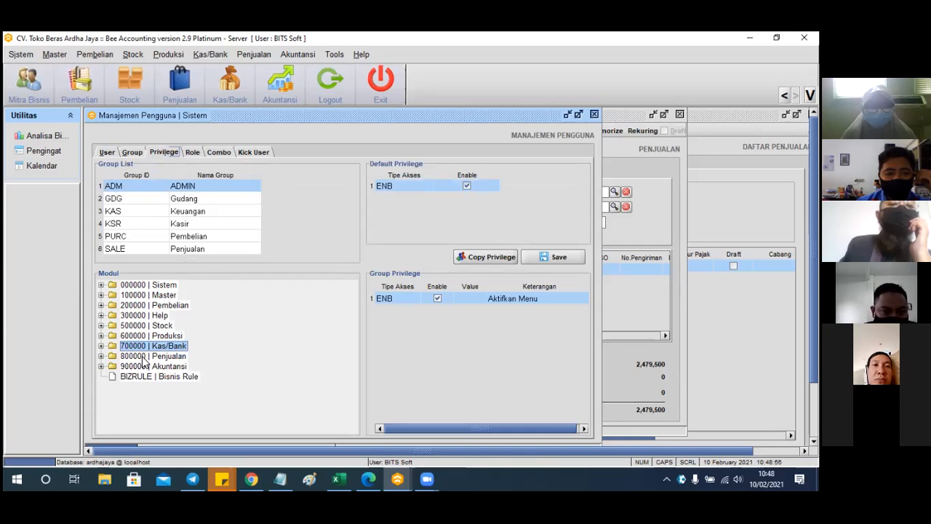
{"action": "left_click", "coordinate": [143, 356]}
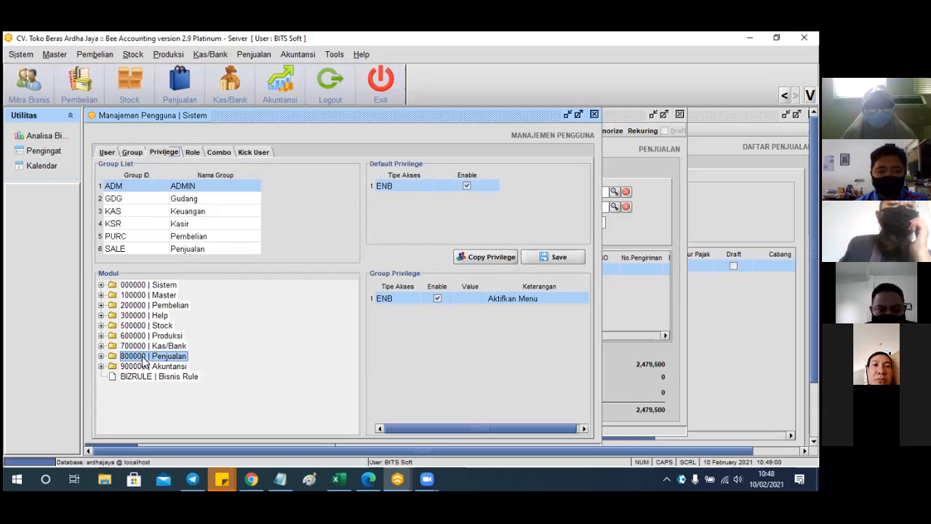
{"action": "left_click", "coordinate": [102, 356]}
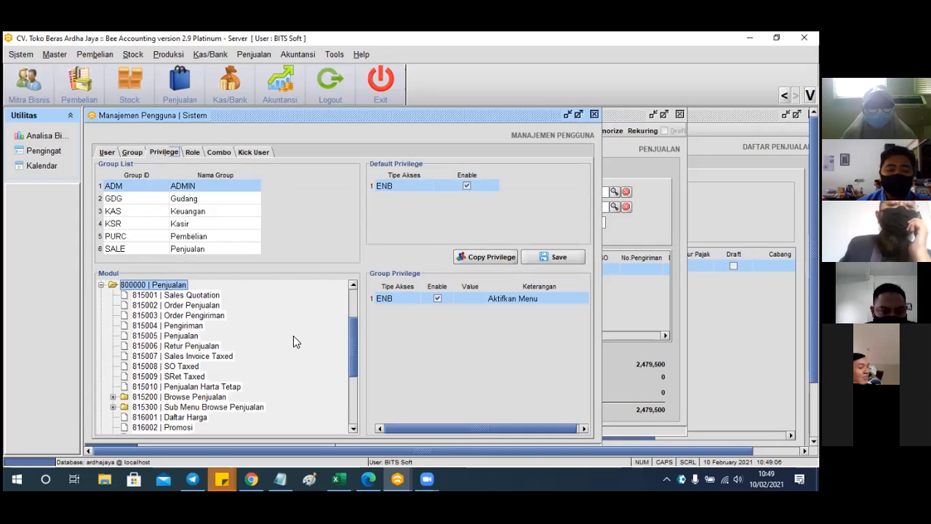
{"action": "left_click", "coordinate": [195, 337]}
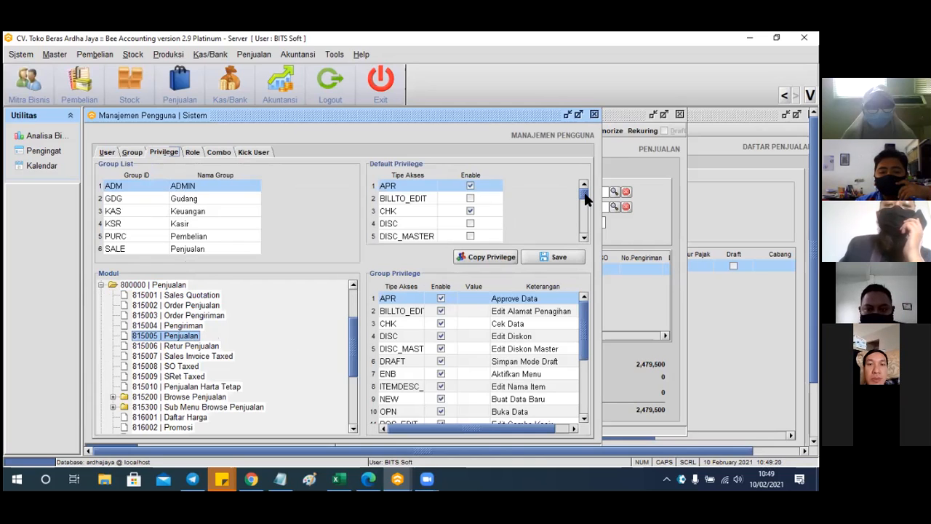
Enable ADMIN's REPRN privilege and set its value to 1000
{"action": "left_click_drag", "start_coordinate": [585, 194], "coordinate": [581, 226]}
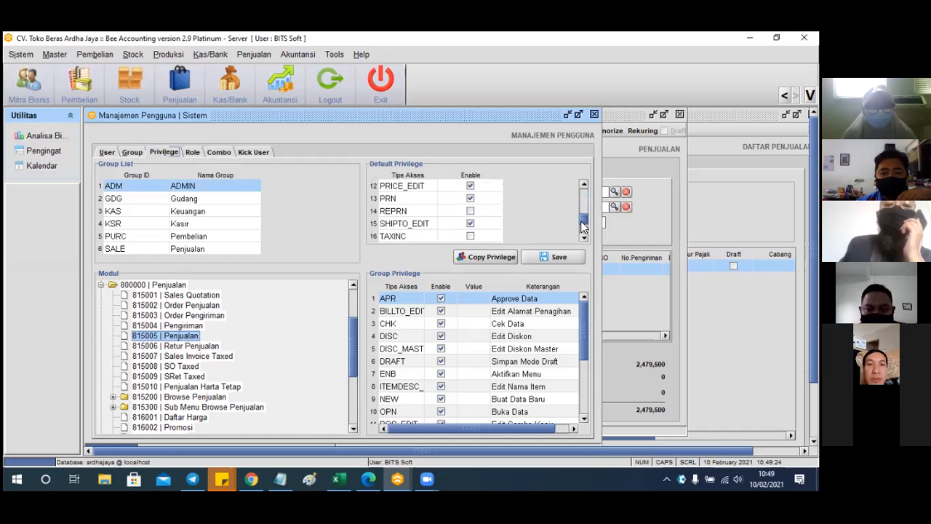
{"action": "left_click_drag", "start_coordinate": [582, 322], "coordinate": [584, 371]}
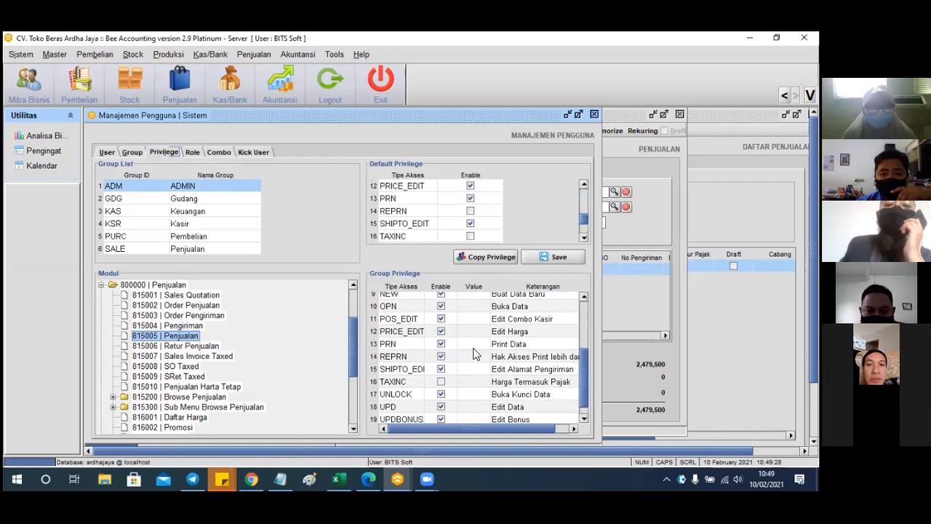
{"action": "left_click", "coordinate": [441, 356]}
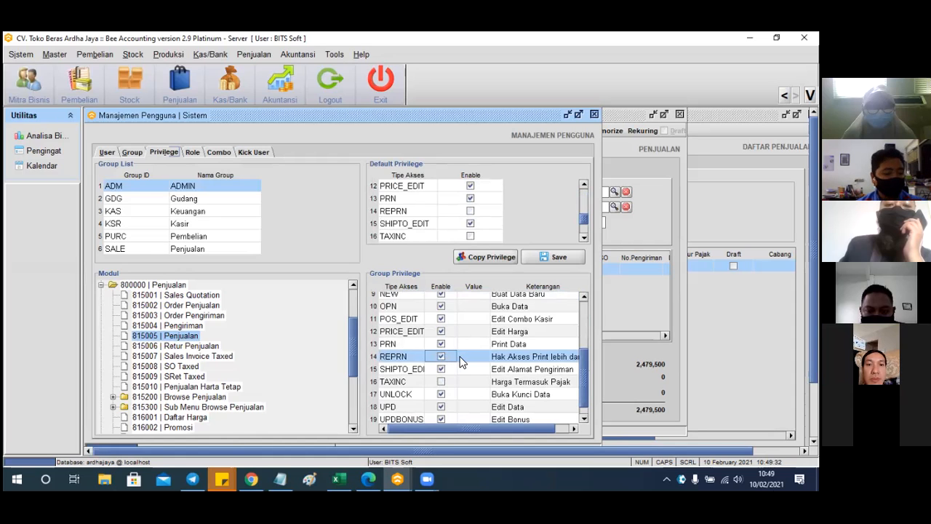
{"action": "double_click", "coordinate": [466, 356]}
{"action": "type", "text": "1000"}
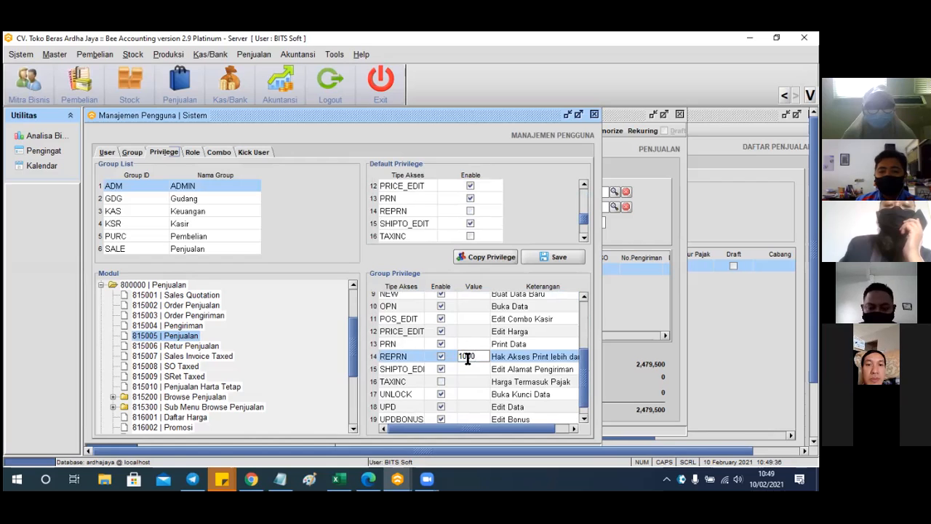
{"action": "key", "text": "Return"}
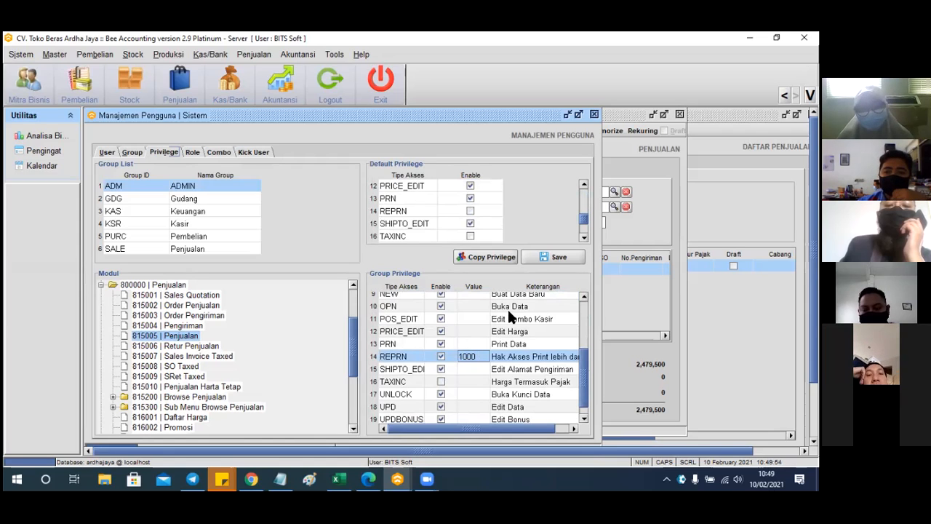
Save the group privilege changes and log out
{"action": "left_click", "coordinate": [551, 256]}
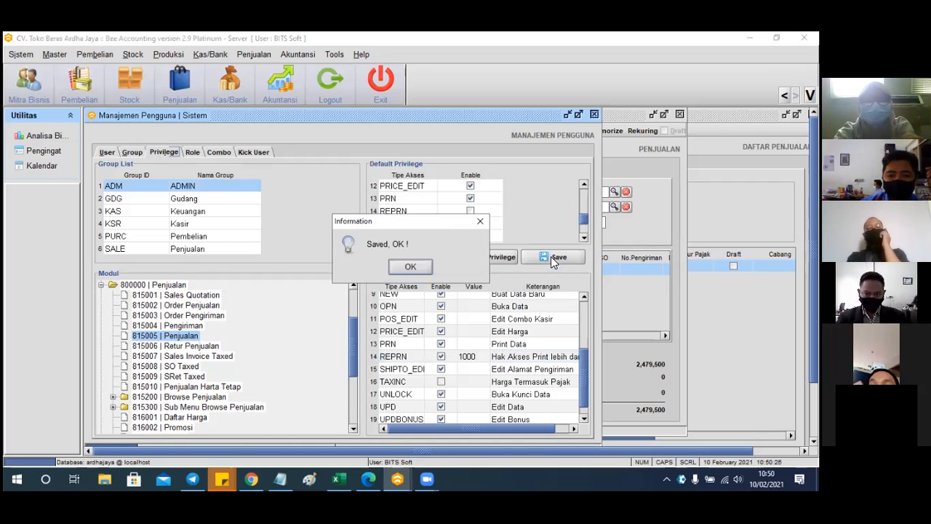
{"action": "left_click", "coordinate": [427, 267]}
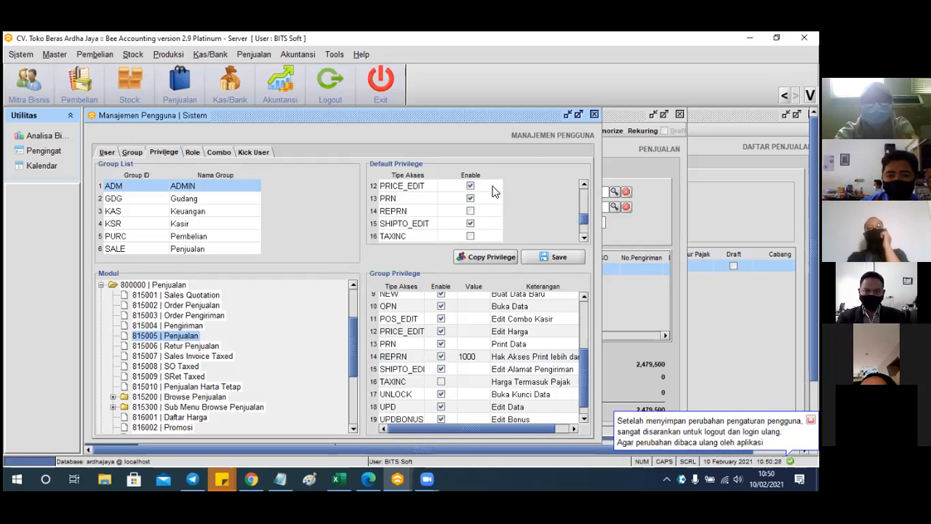
{"action": "left_click", "coordinate": [609, 143]}
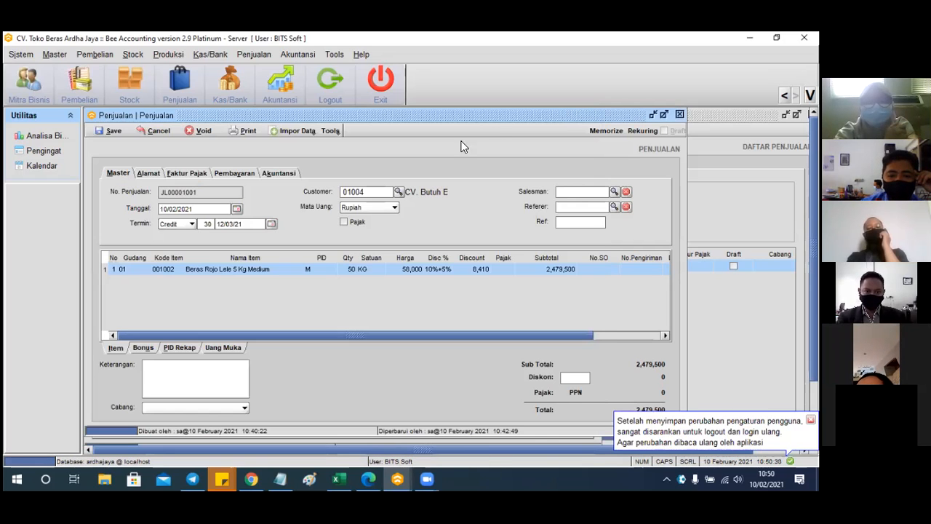
{"action": "left_click", "coordinate": [337, 88]}
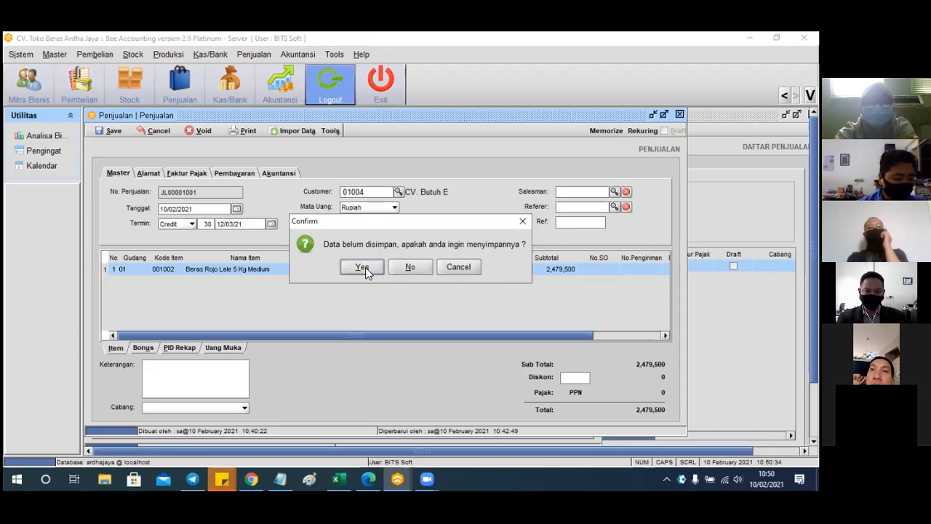
Finish logging out, then log back into the company database as sa with its password and close Panduan Penggunaan
{"action": "left_click", "coordinate": [407, 268]}
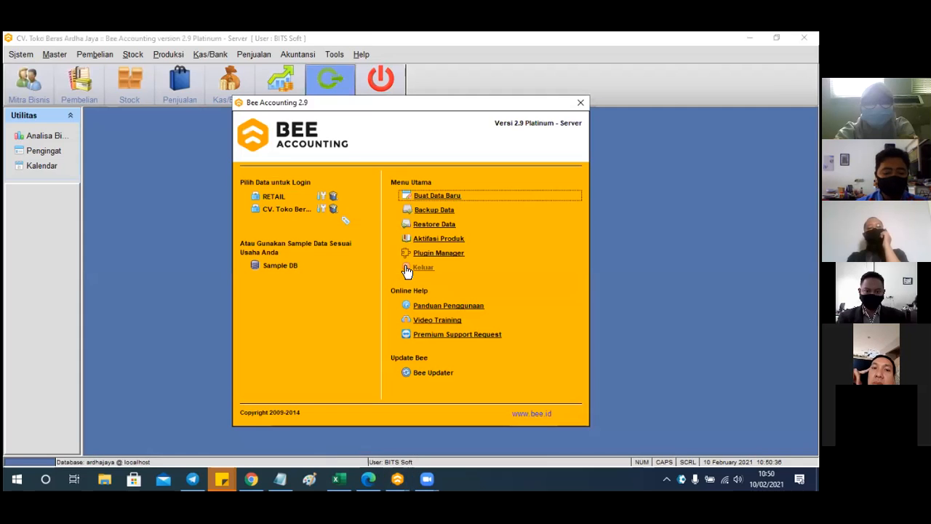
{"action": "left_click", "coordinate": [285, 214]}
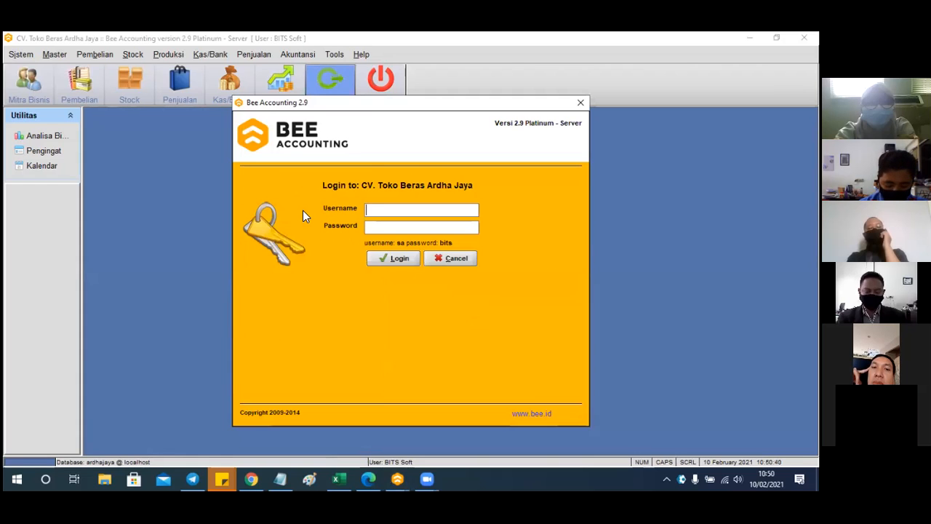
{"action": "key", "text": "Tab"}
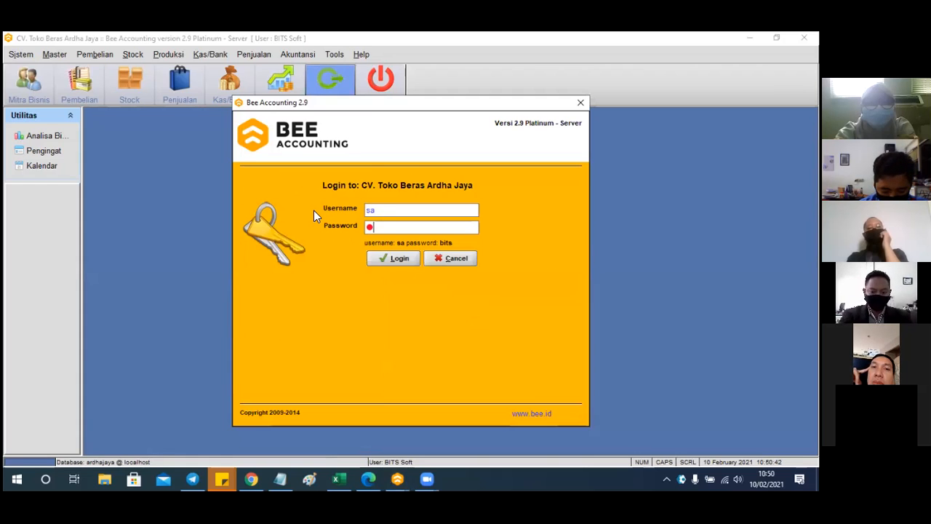
{"action": "key", "text": "Return"}
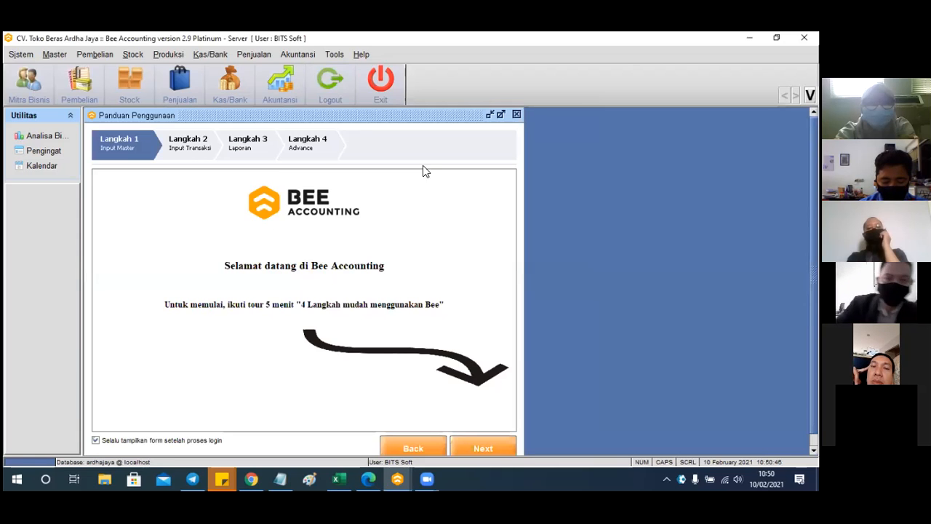
{"action": "left_click", "coordinate": [516, 114]}
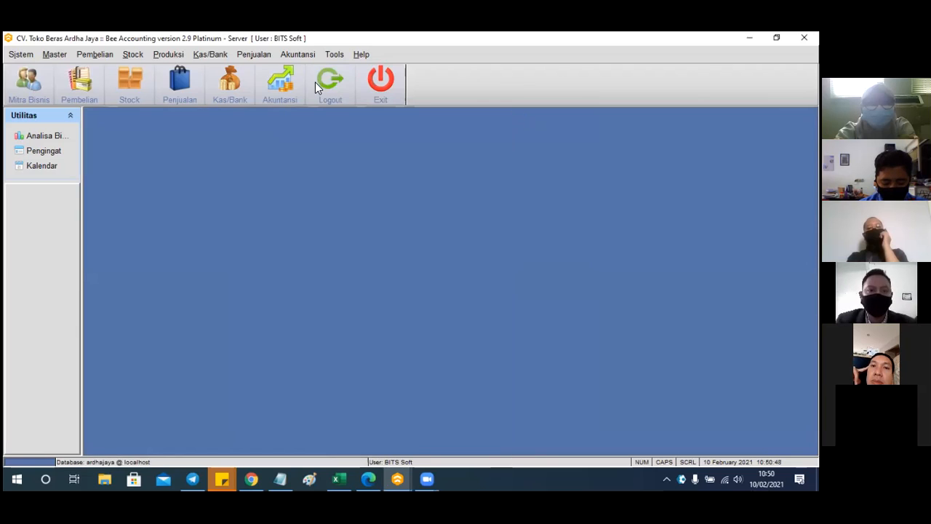
Open a blank form via Penjualan > Penjualan > Penjualan
{"action": "left_click", "coordinate": [255, 55]}
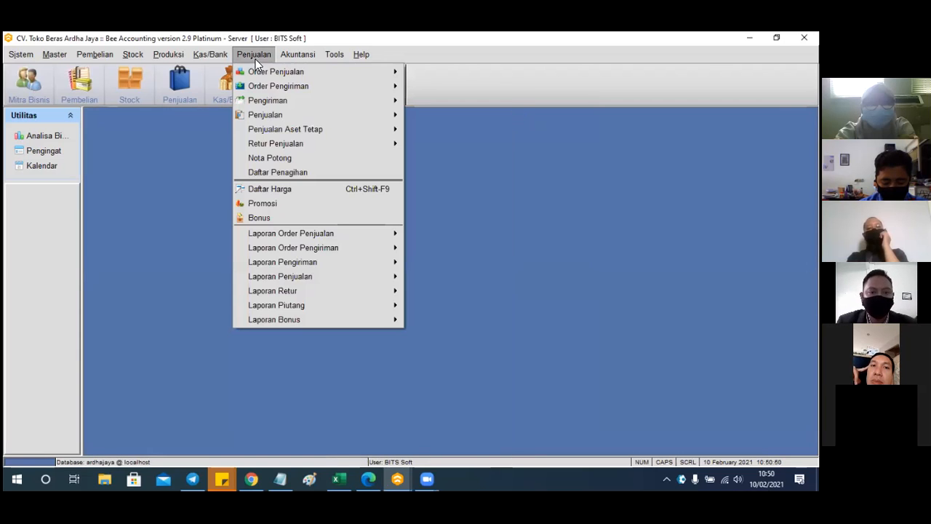
{"action": "mouse_move", "coordinate": [271, 114]}
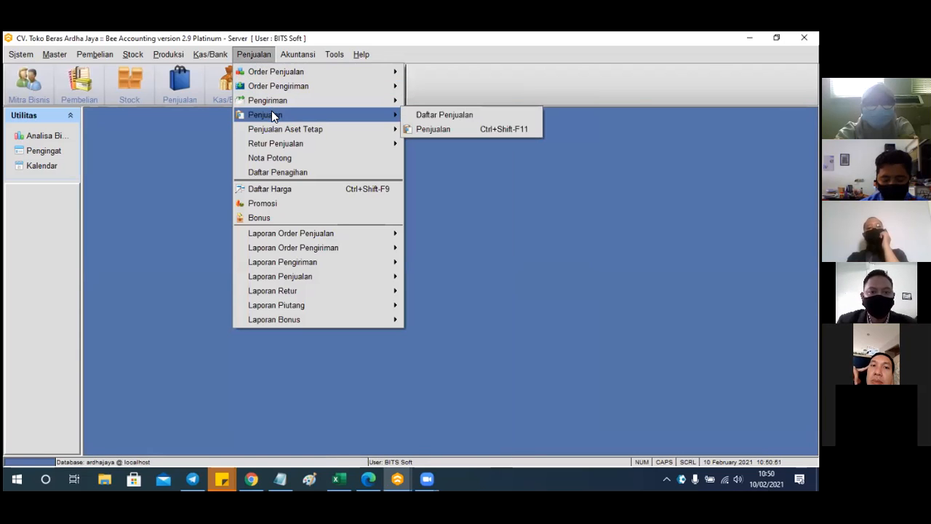
{"action": "left_click", "coordinate": [446, 129]}
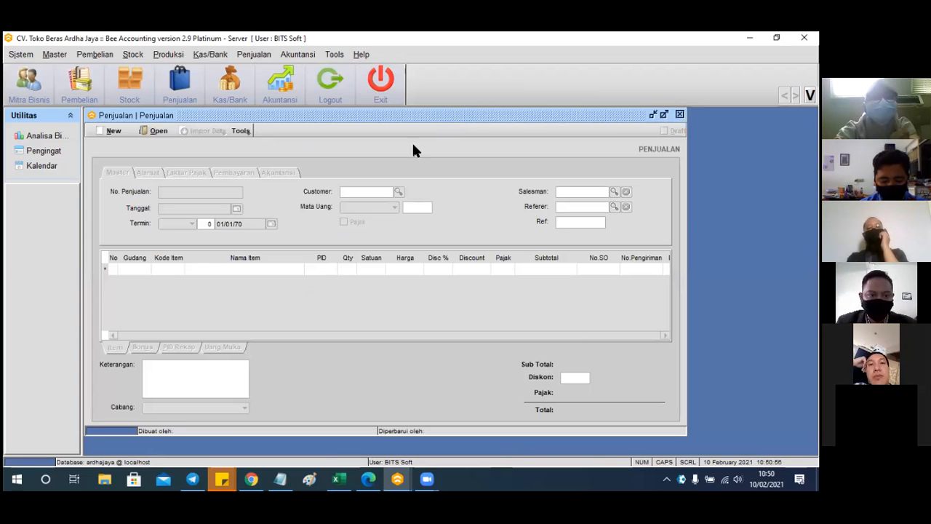
Start a new sales invoice for customer CV. Butuh Beras Pangan
{"action": "left_click", "coordinate": [116, 131]}
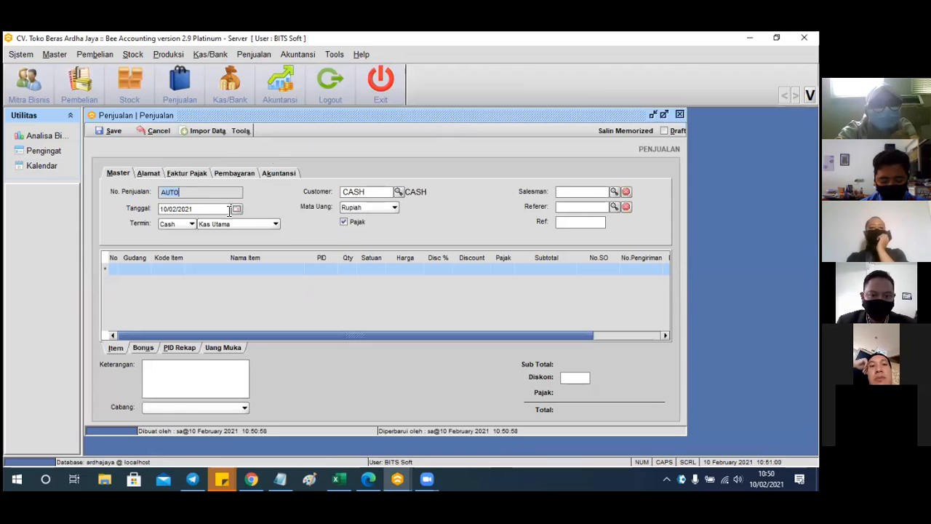
{"action": "left_click", "coordinate": [402, 192]}
{"action": "left_click", "coordinate": [304, 260]}
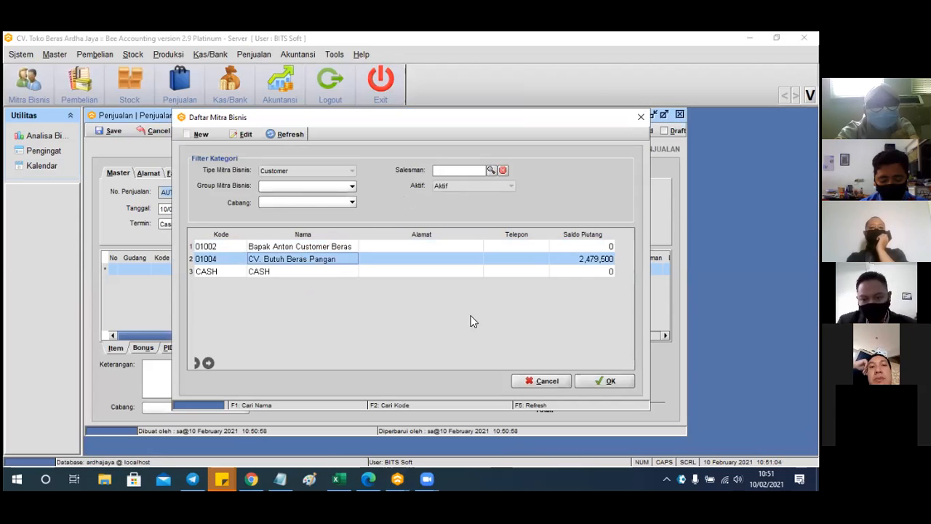
{"action": "left_click", "coordinate": [586, 378]}
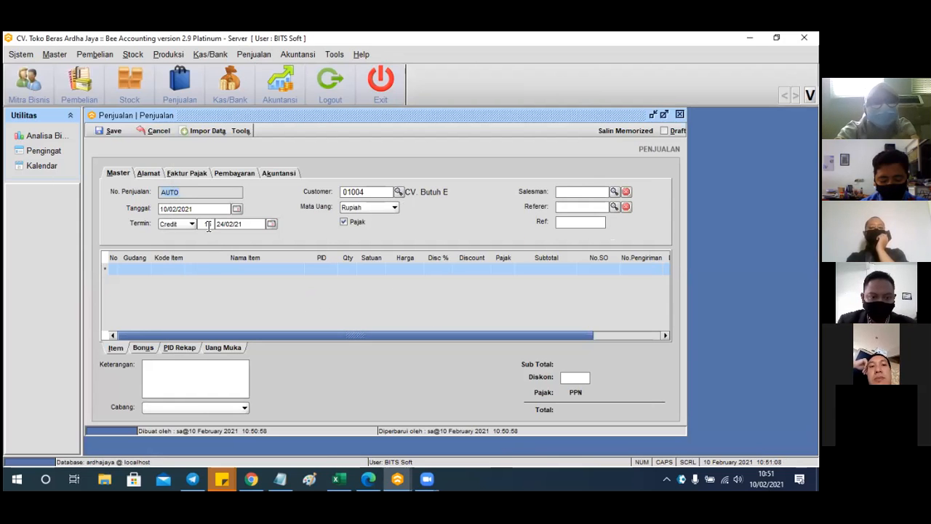
Set the payment term to 30 days and turn off tax
{"action": "left_click", "coordinate": [205, 224]}
{"action": "type", "text": "3"}
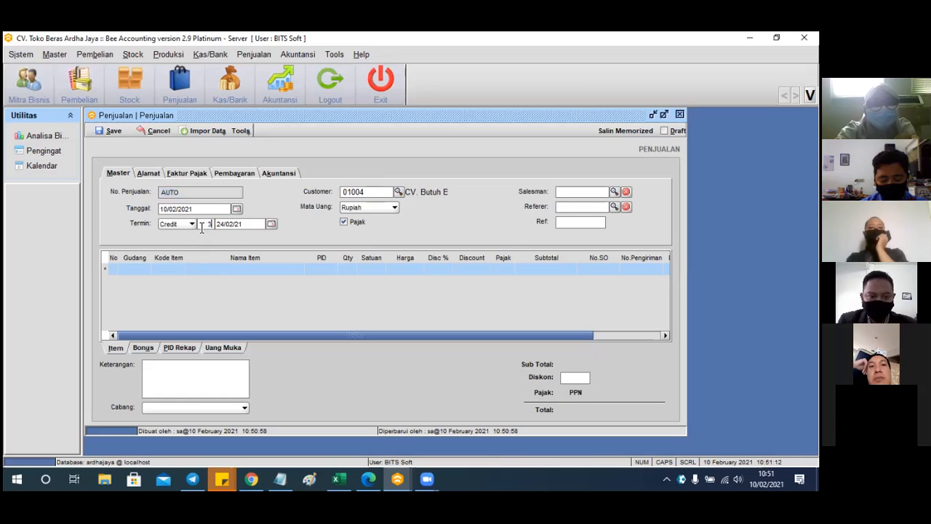
{"action": "type", "text": "0"}
{"action": "key", "text": "Tab"}
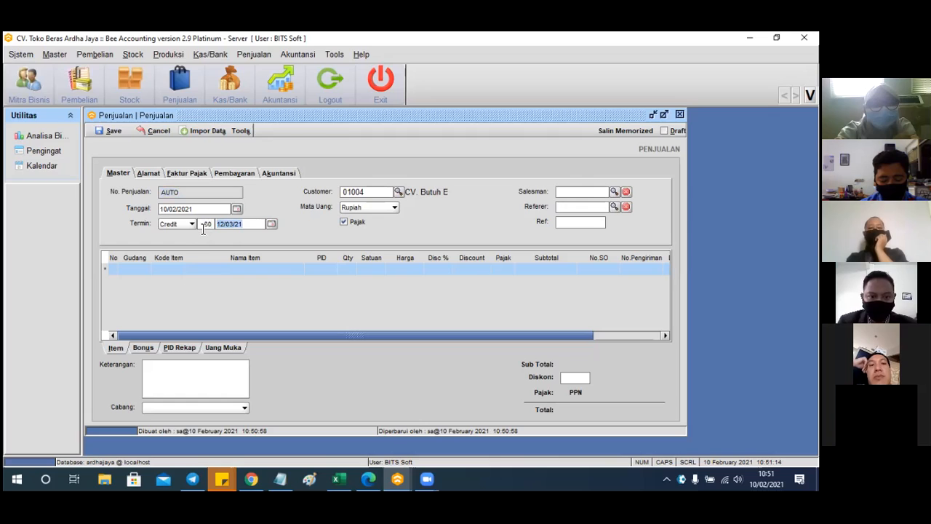
{"action": "left_click", "coordinate": [343, 221]}
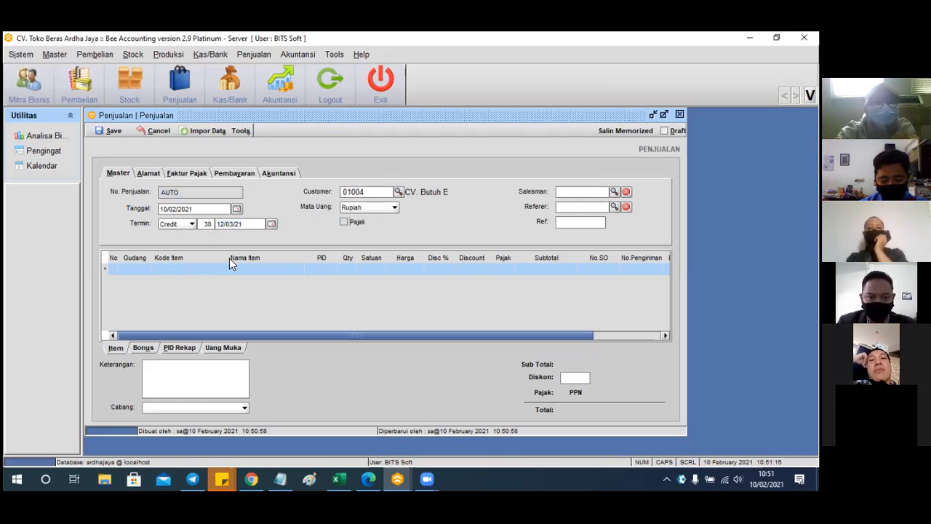
Add a line of 50 SAK Beras Rojo Lele 5 Kg Medium (item 001002)
{"action": "left_click", "coordinate": [148, 270]}
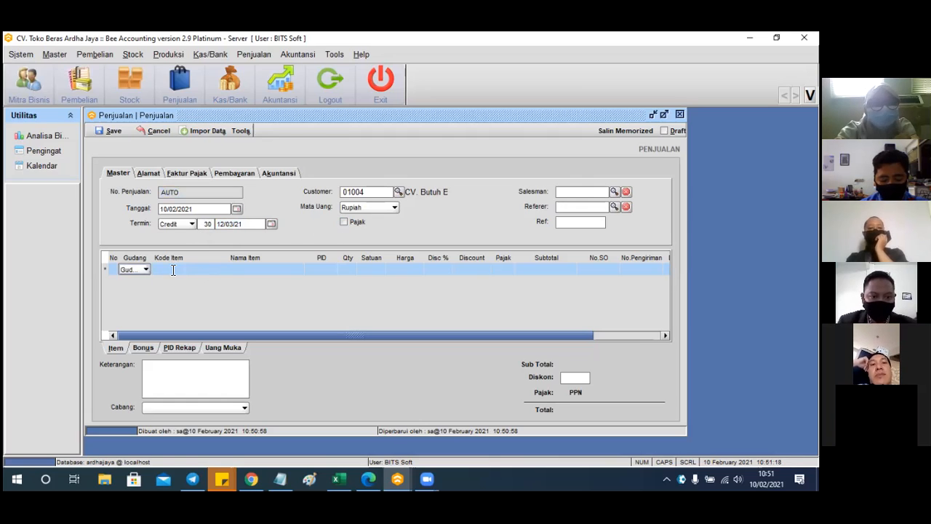
{"action": "left_click", "coordinate": [174, 269]}
{"action": "type", "text": "ber"}
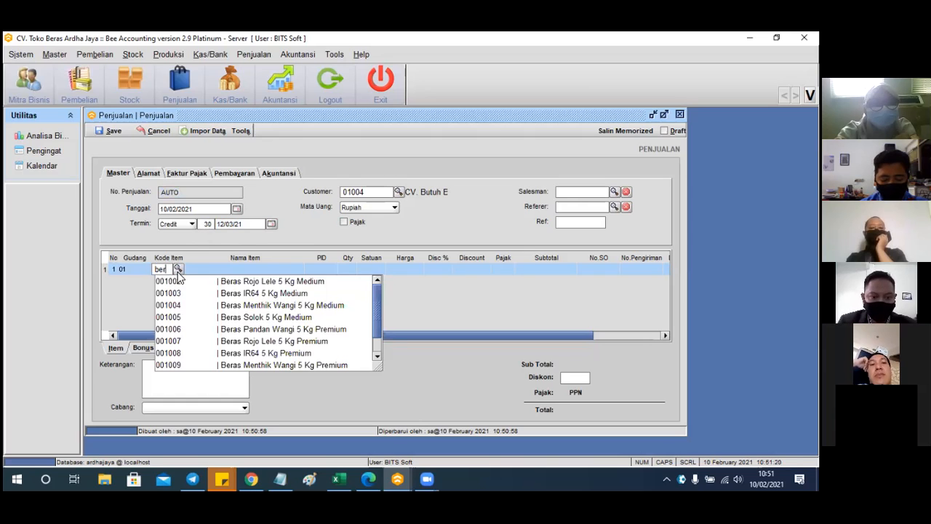
{"action": "left_click", "coordinate": [211, 282]}
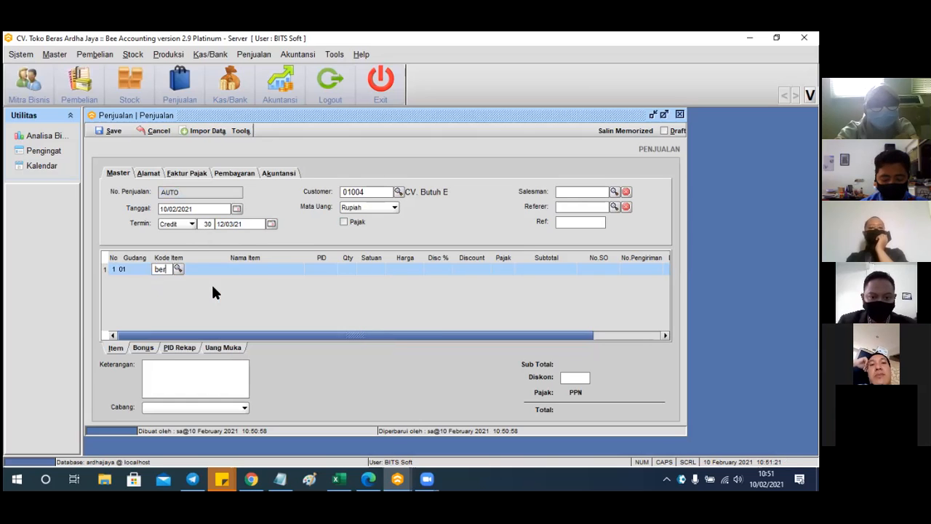
{"action": "left_click", "coordinate": [356, 270]}
{"action": "type", "text": "50"}
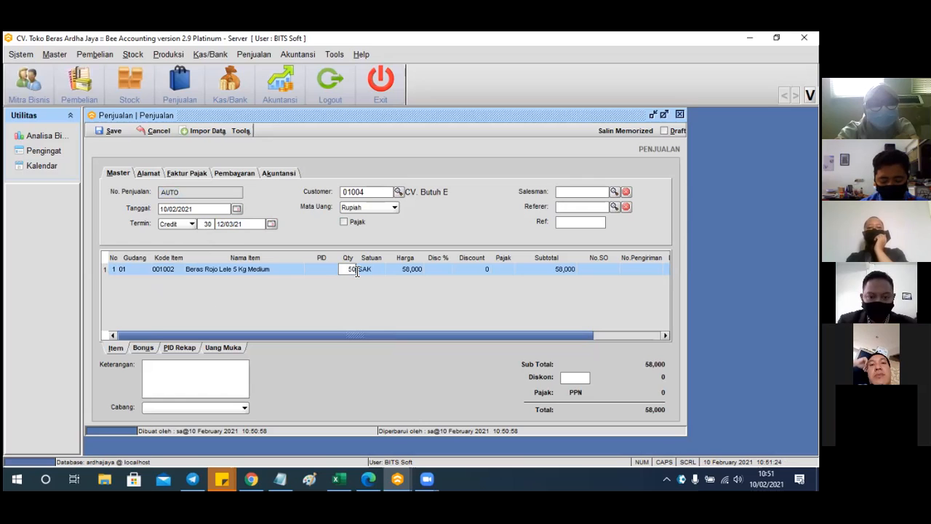
{"action": "key", "text": "Return"}
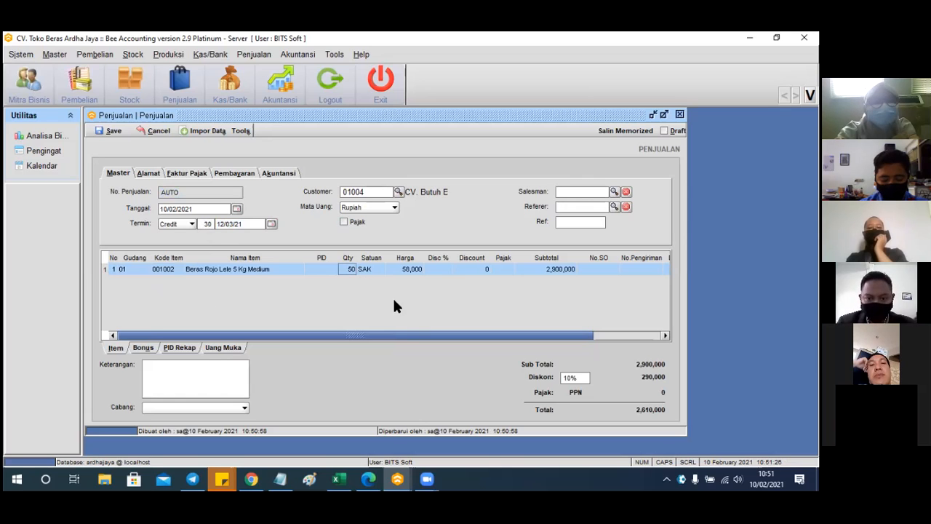
{"action": "mouse_move", "coordinate": [406, 336]}
{"action": "left_mouse_down"}
{"action": "mouse_move", "coordinate": [478, 344]}
{"action": "mouse_move", "coordinate": [404, 337]}
{"action": "left_mouse_up"}
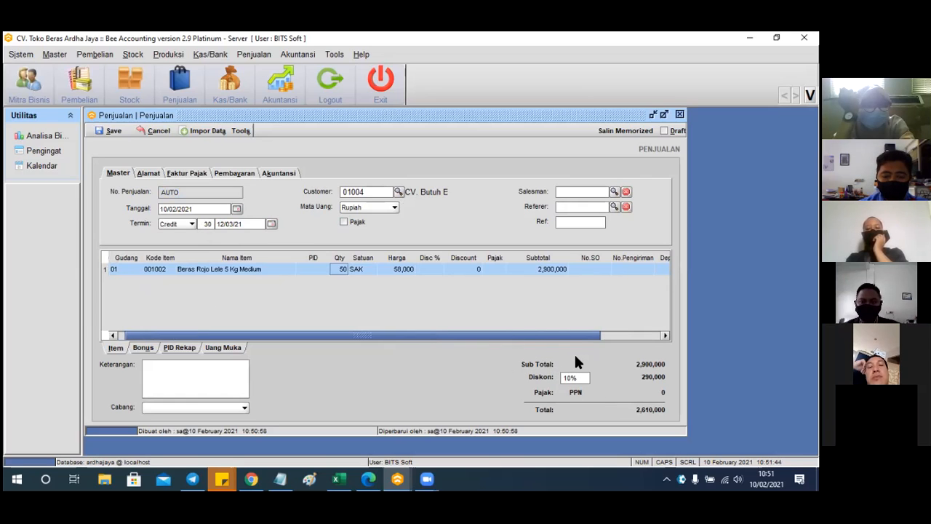
Remove the 10% invoice-wide discount from the Diskon field
{"action": "left_click", "coordinate": [578, 379]}
{"action": "left_click_drag", "start_coordinate": [578, 379], "coordinate": [529, 385]}
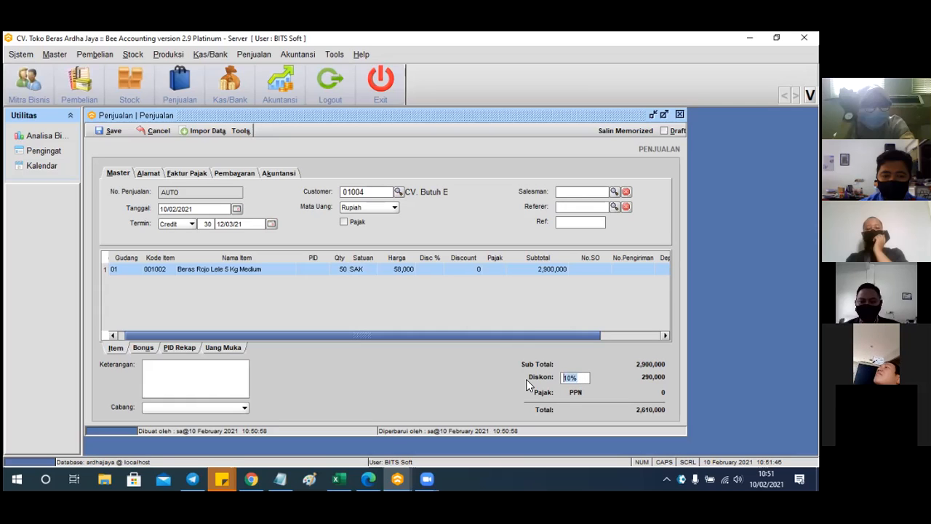
{"action": "key", "text": "BackSpace"}
{"action": "key", "text": "Return"}
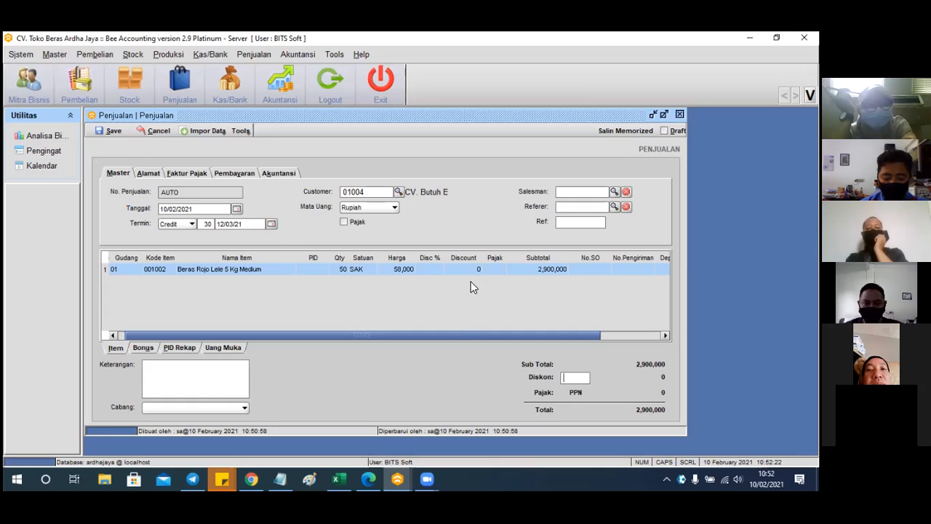
Set the rice line's Disc % to 10%+5%
{"action": "left_click", "coordinate": [428, 270]}
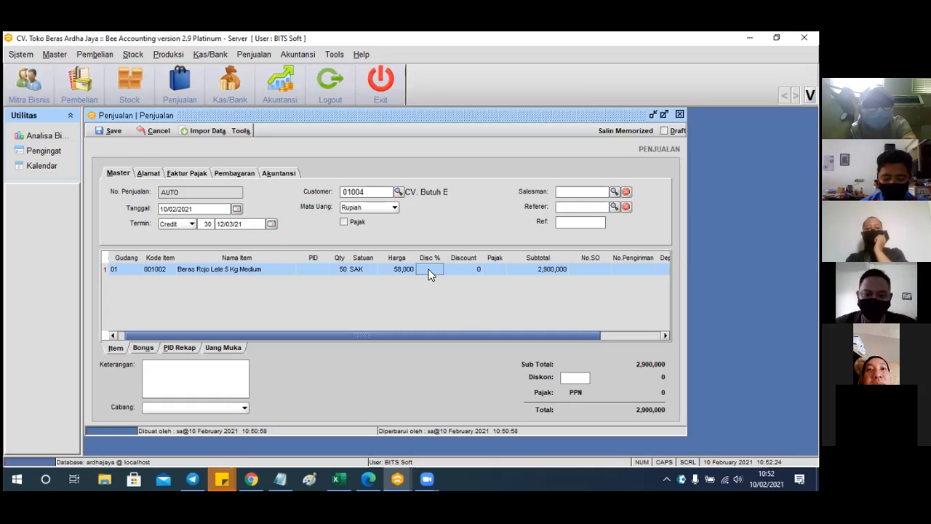
{"action": "type", "text": "10"}
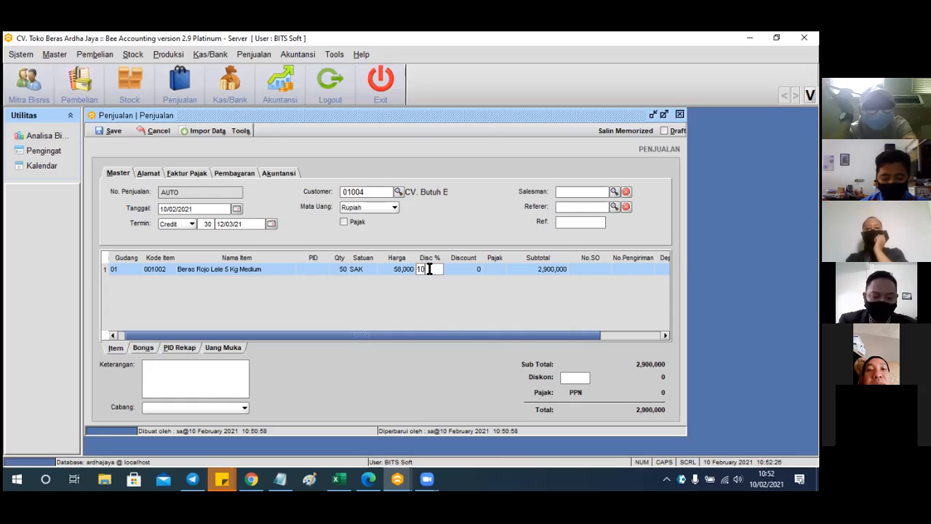
{"action": "type", "text": "%+"}
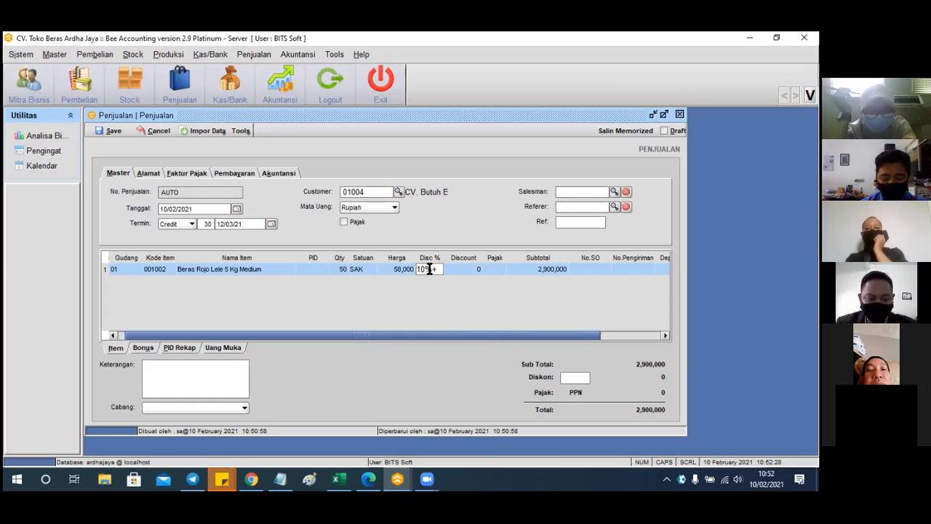
{"action": "type", "text": "5%"}
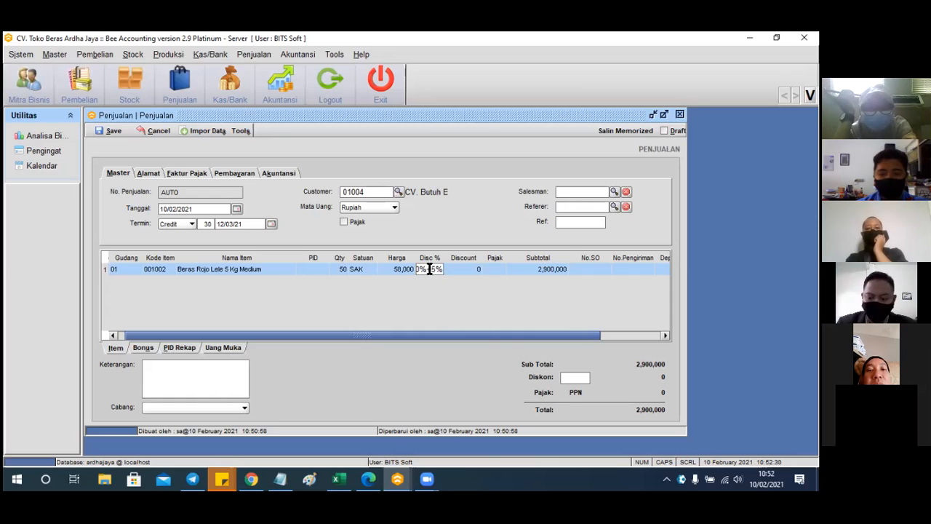
{"action": "key", "text": "Return"}
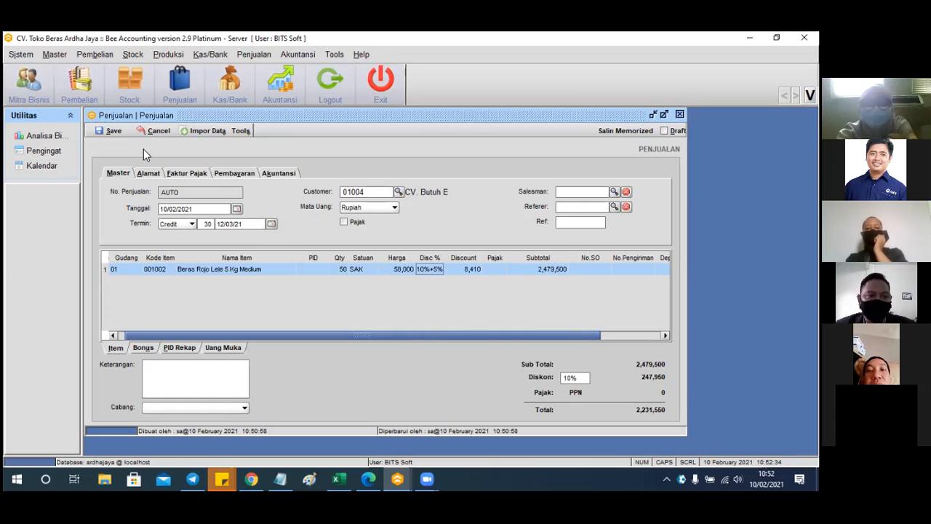
Fill the line's PID with M and save the sale as JL00001002
{"action": "left_click", "coordinate": [114, 133]}
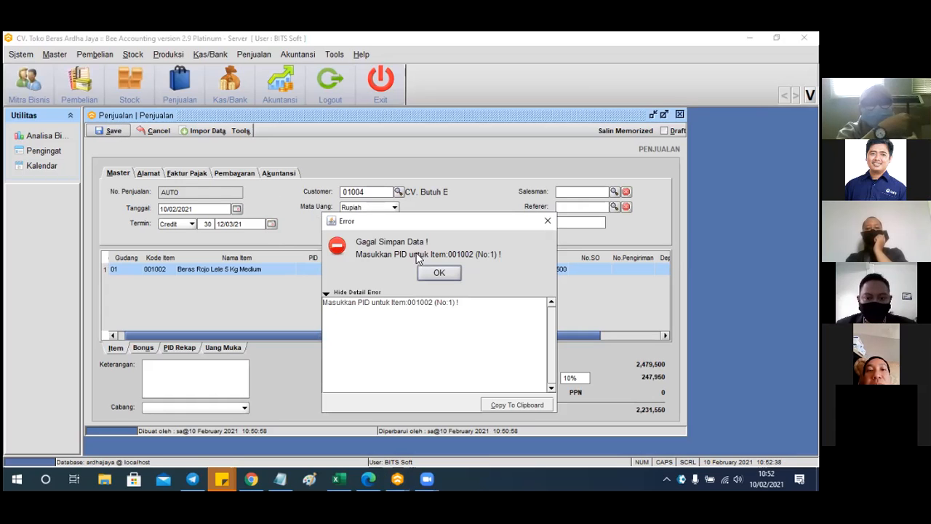
{"action": "left_click", "coordinate": [439, 271]}
{"action": "left_click", "coordinate": [315, 266]}
{"action": "type", "text": "M"}
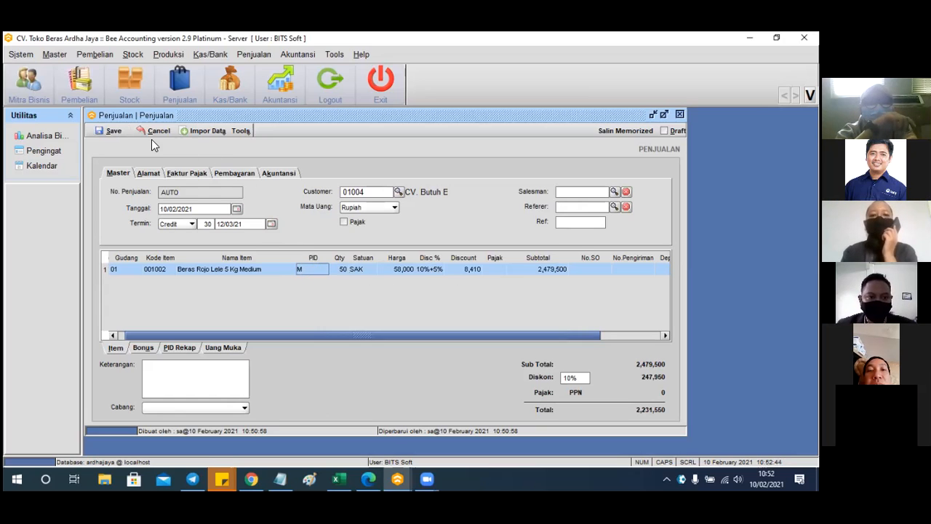
{"action": "left_click", "coordinate": [116, 132]}
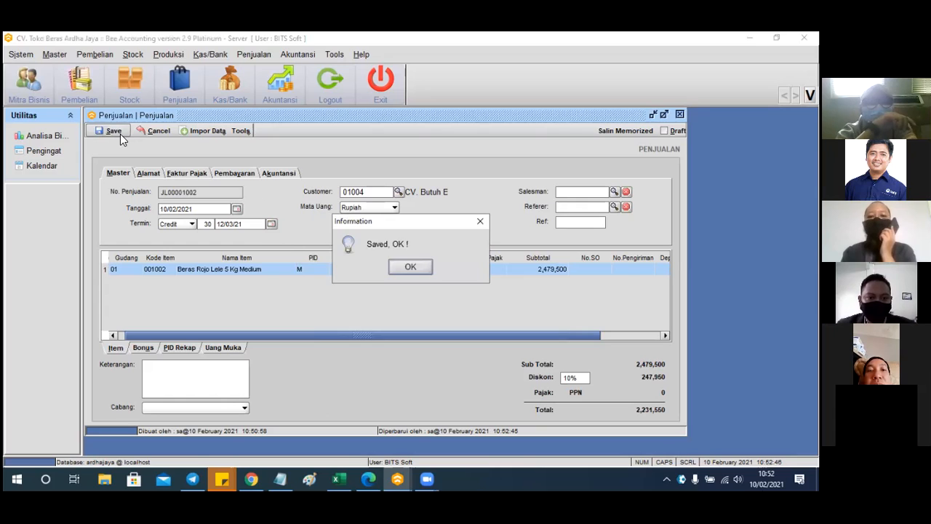
{"action": "left_click", "coordinate": [411, 266]}
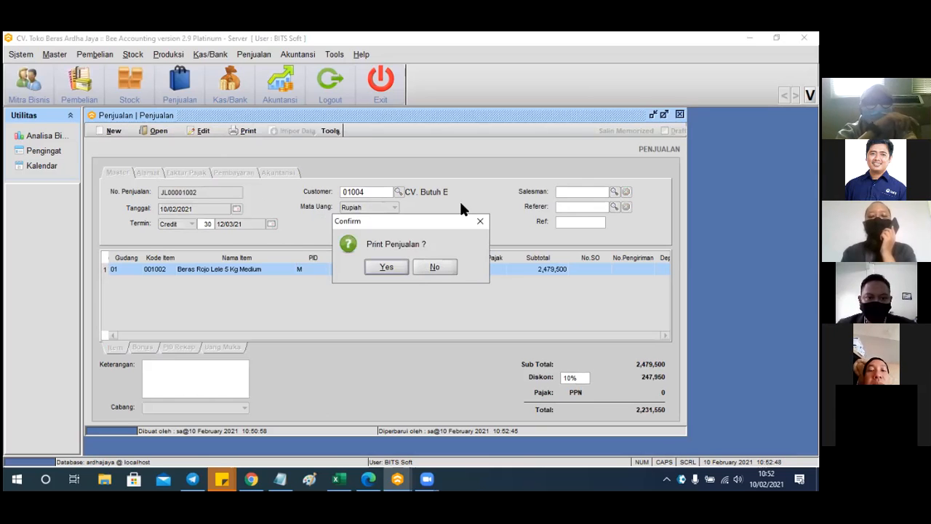
Preview the invoice and tax recap printouts, then close both previews
{"action": "left_click", "coordinate": [386, 268]}
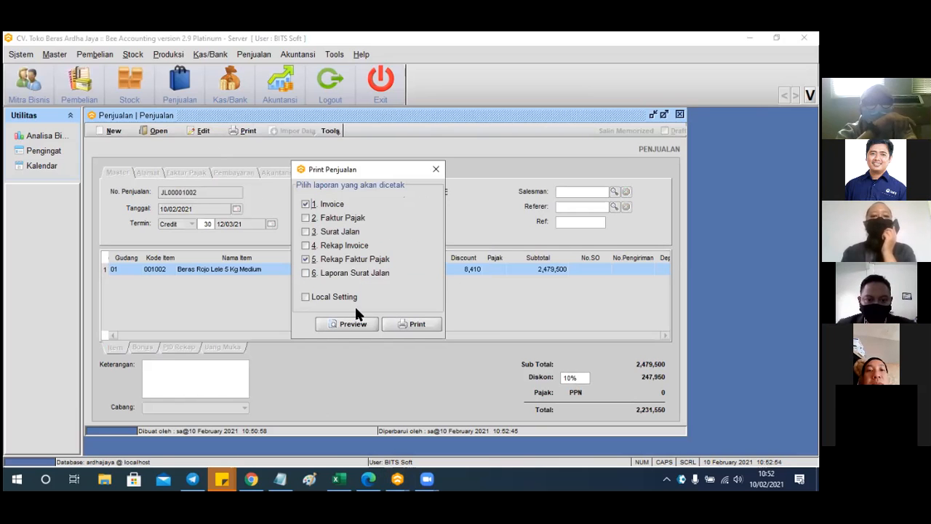
{"action": "left_click", "coordinate": [346, 323]}
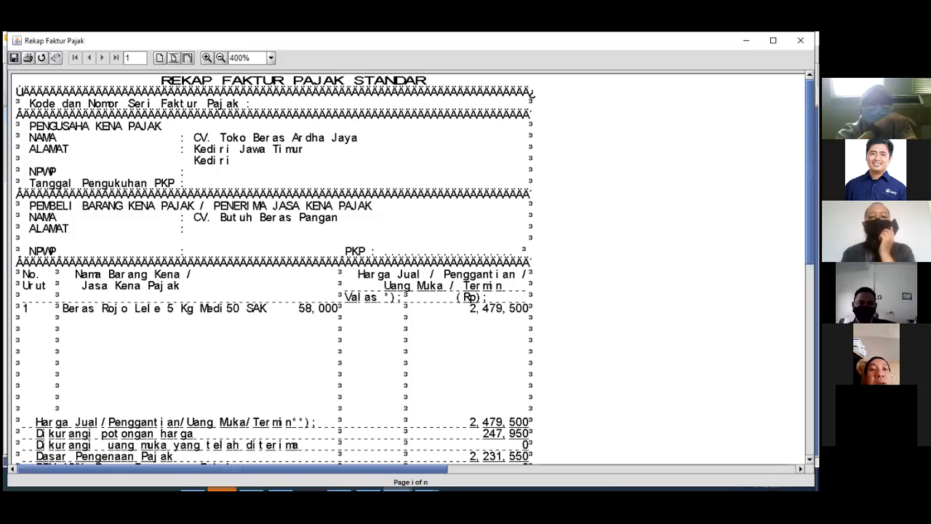
{"action": "key", "text": "Page_Down"}
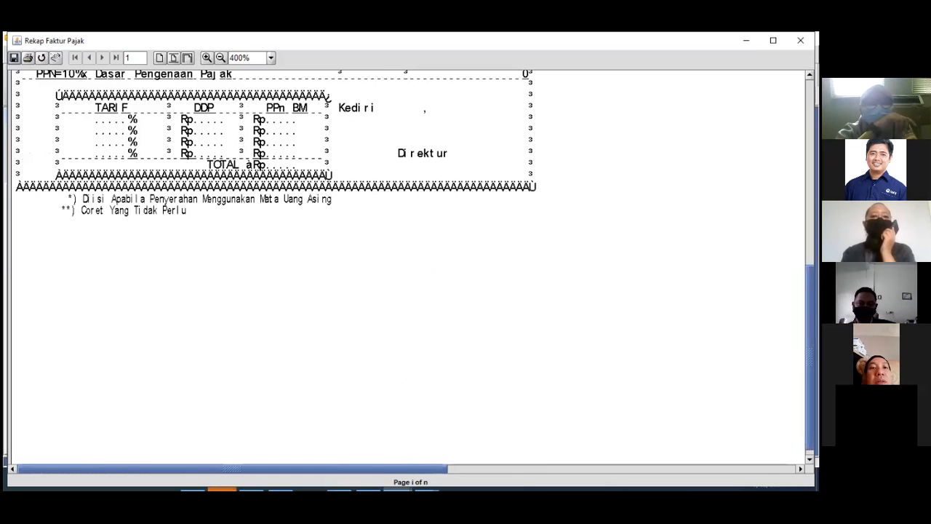
{"action": "key", "text": "Page_Up"}
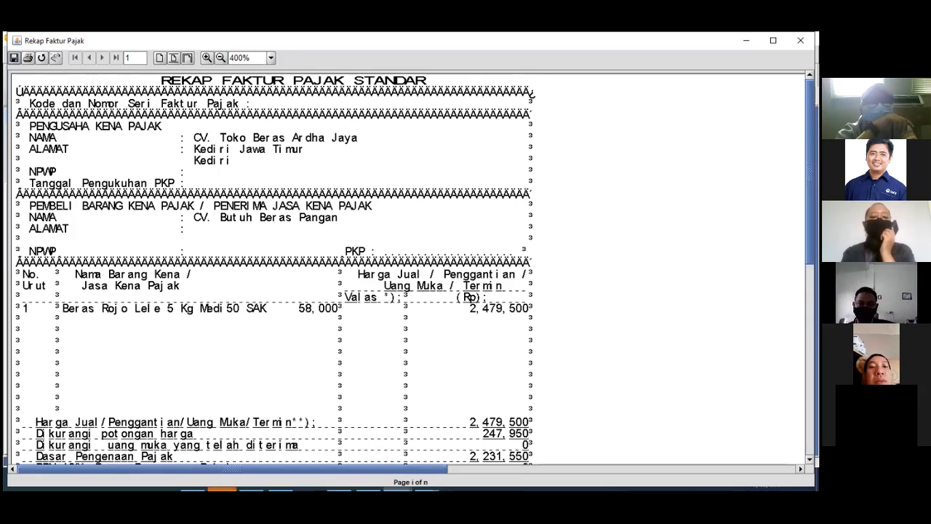
{"action": "key", "text": "Page_Down"}
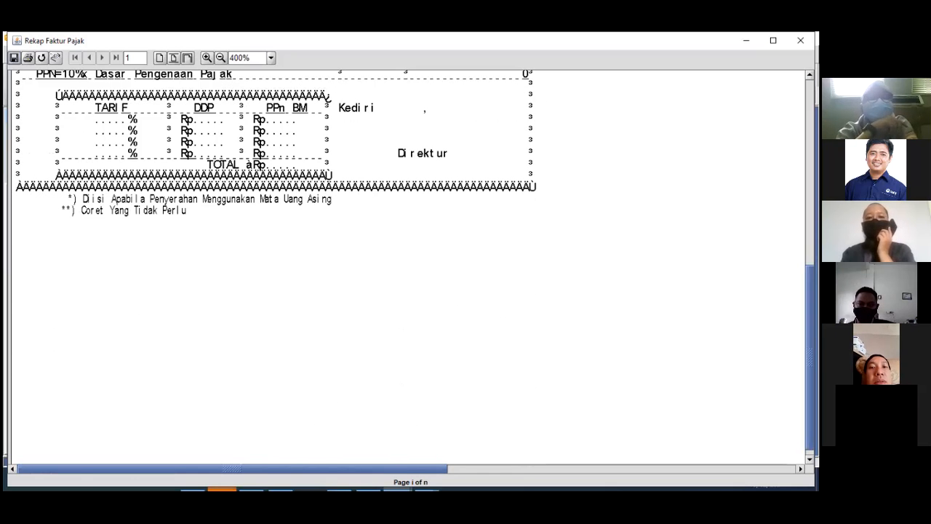
{"action": "key", "text": "Page_Up"}
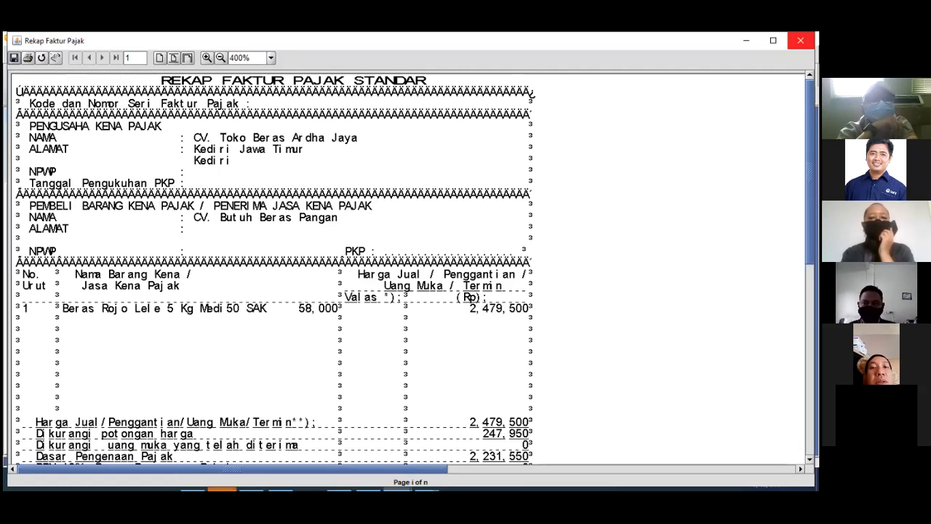
{"action": "left_click", "coordinate": [800, 40]}
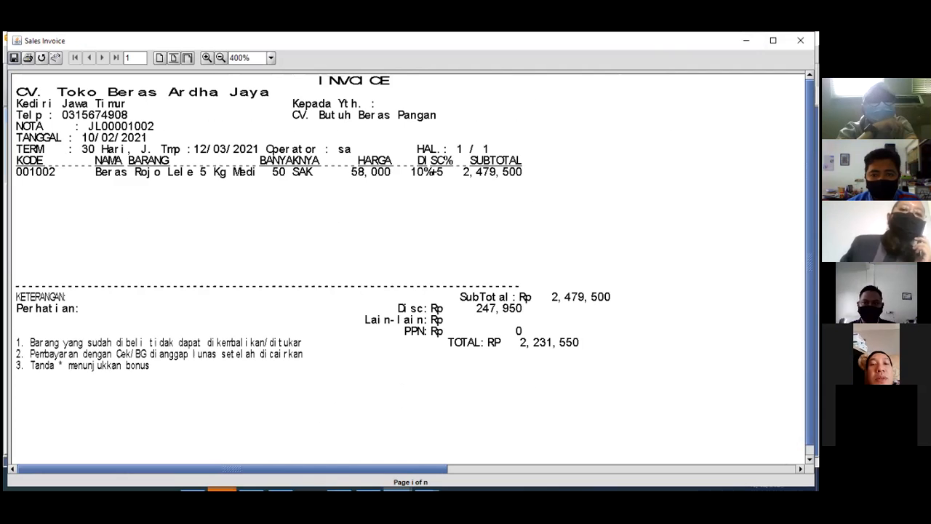
{"action": "left_click", "coordinate": [745, 40]}
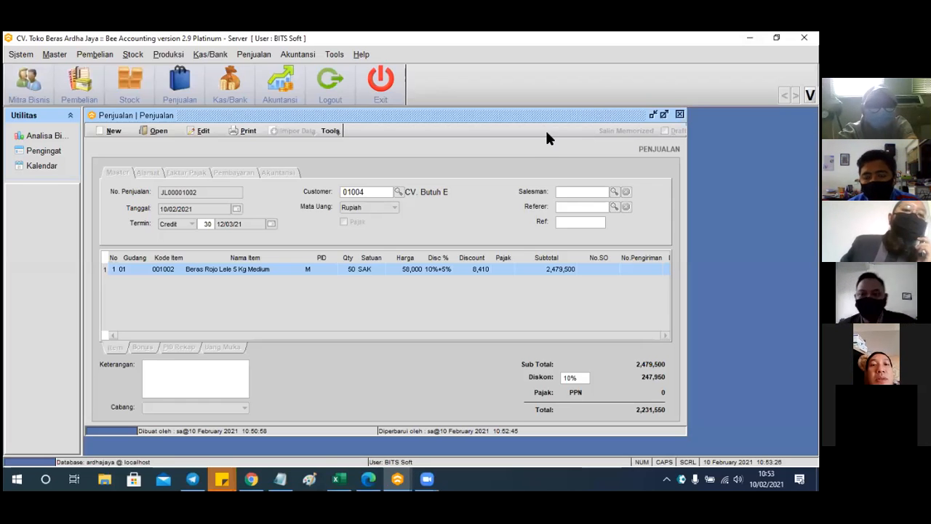
Reposition the Penjualan sales window, then log out to the company database start window
{"action": "left_click_drag", "start_coordinate": [546, 120], "coordinate": [493, 149]}
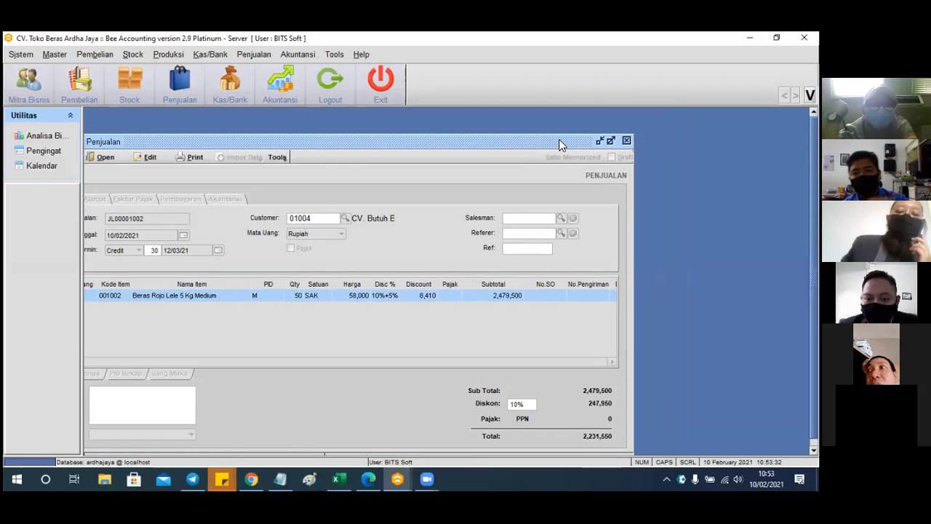
{"action": "left_click_drag", "start_coordinate": [557, 143], "coordinate": [604, 120]}
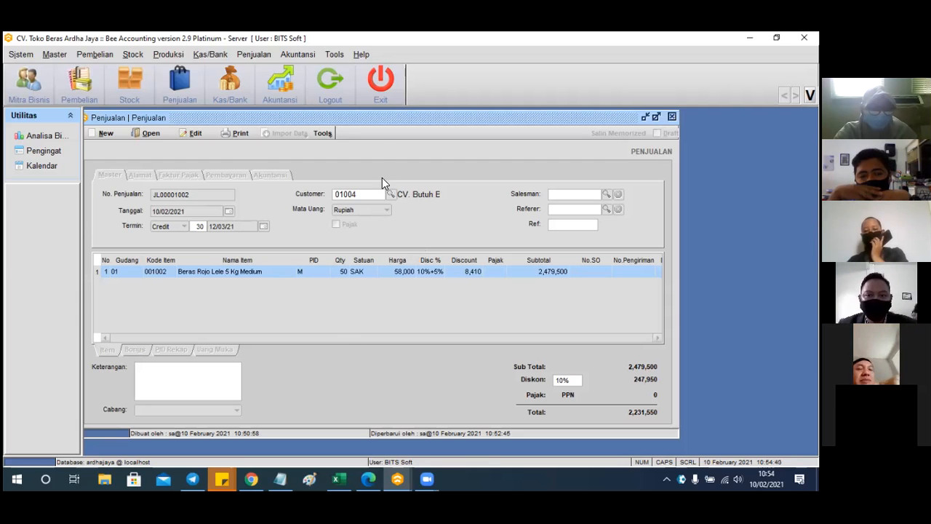
{"action": "left_click", "coordinate": [335, 85]}
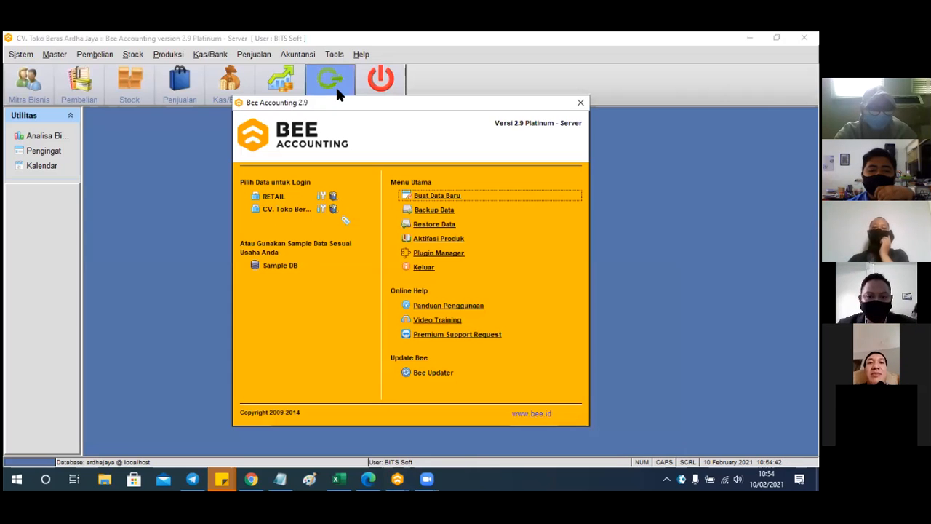